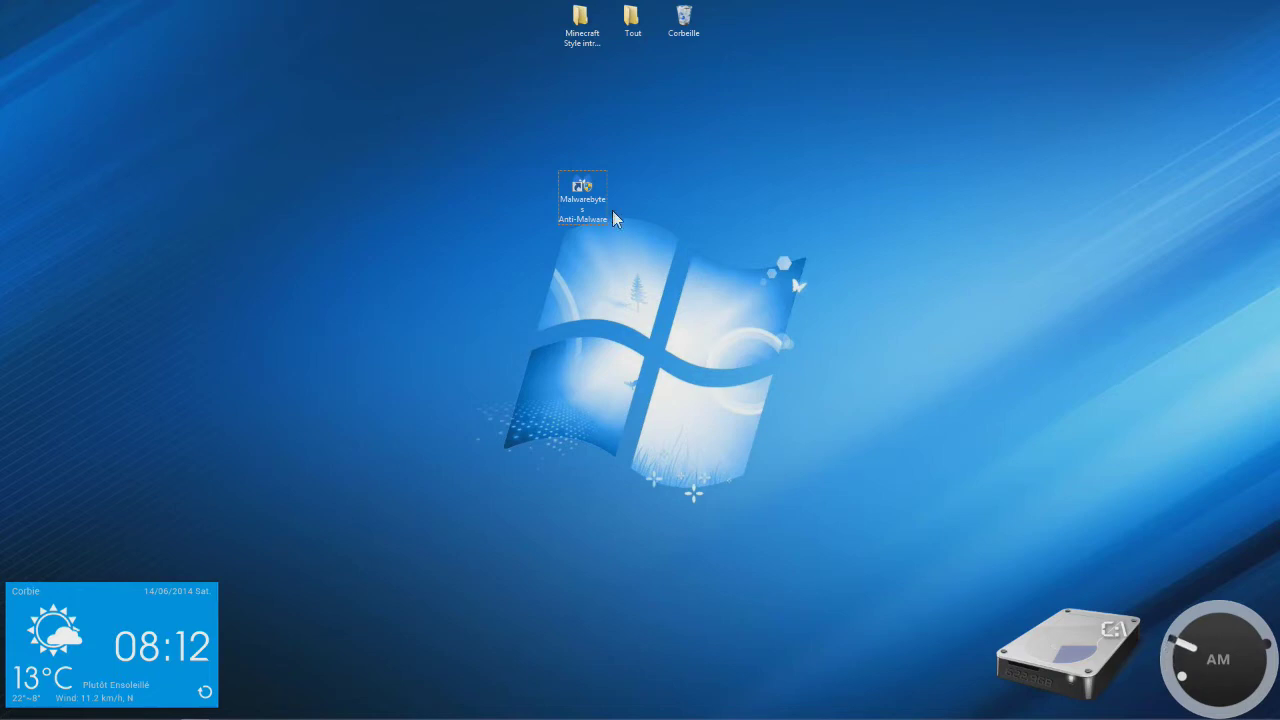
# Launch Malwarebytes Anti-Malware with administrator permission and run a Threat Scan, skipping the update check.
pyautogui.doubleClick(576, 201)
pyautogui.click(703, 379)
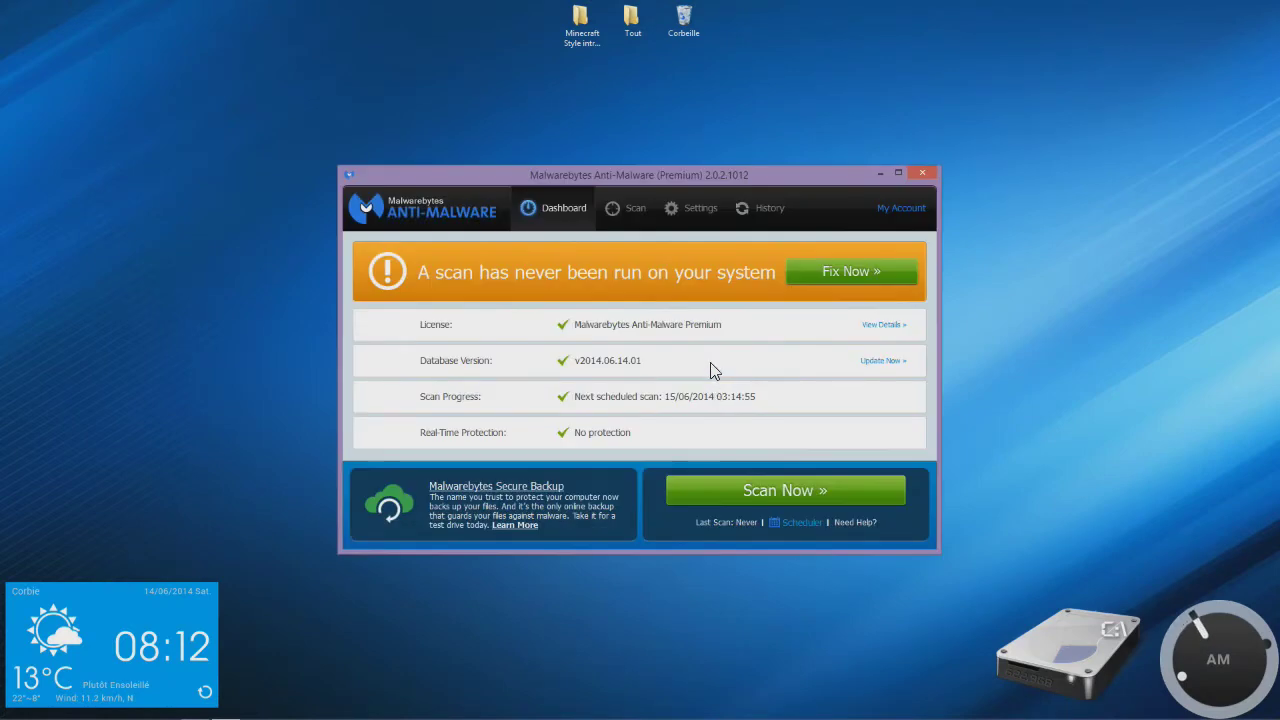
pyautogui.click(624, 207)
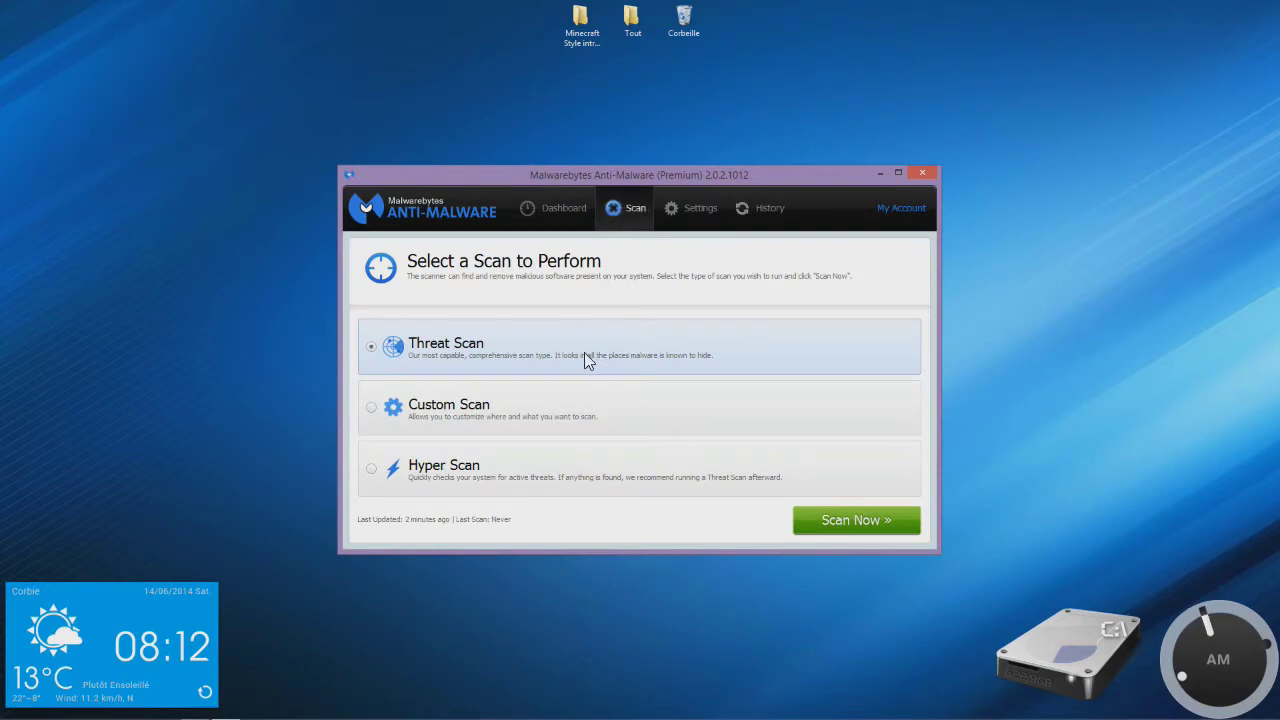
pyautogui.click(846, 526)
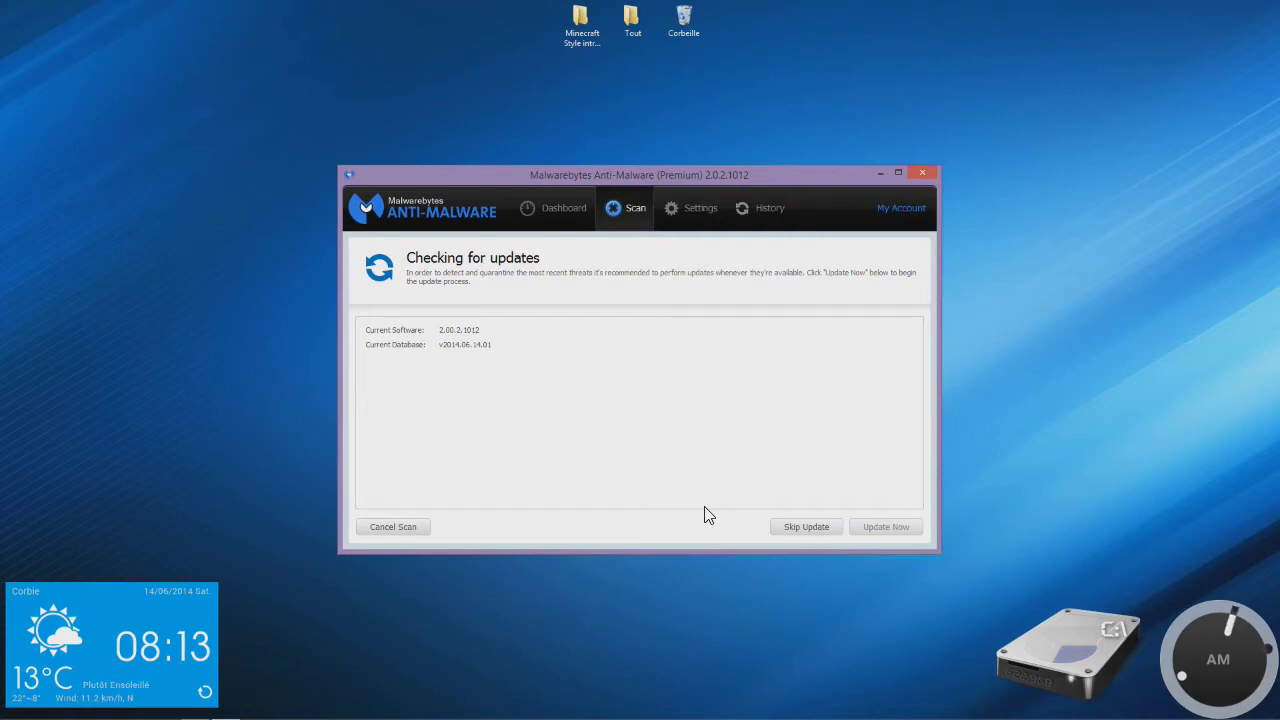
pyautogui.click(788, 523)
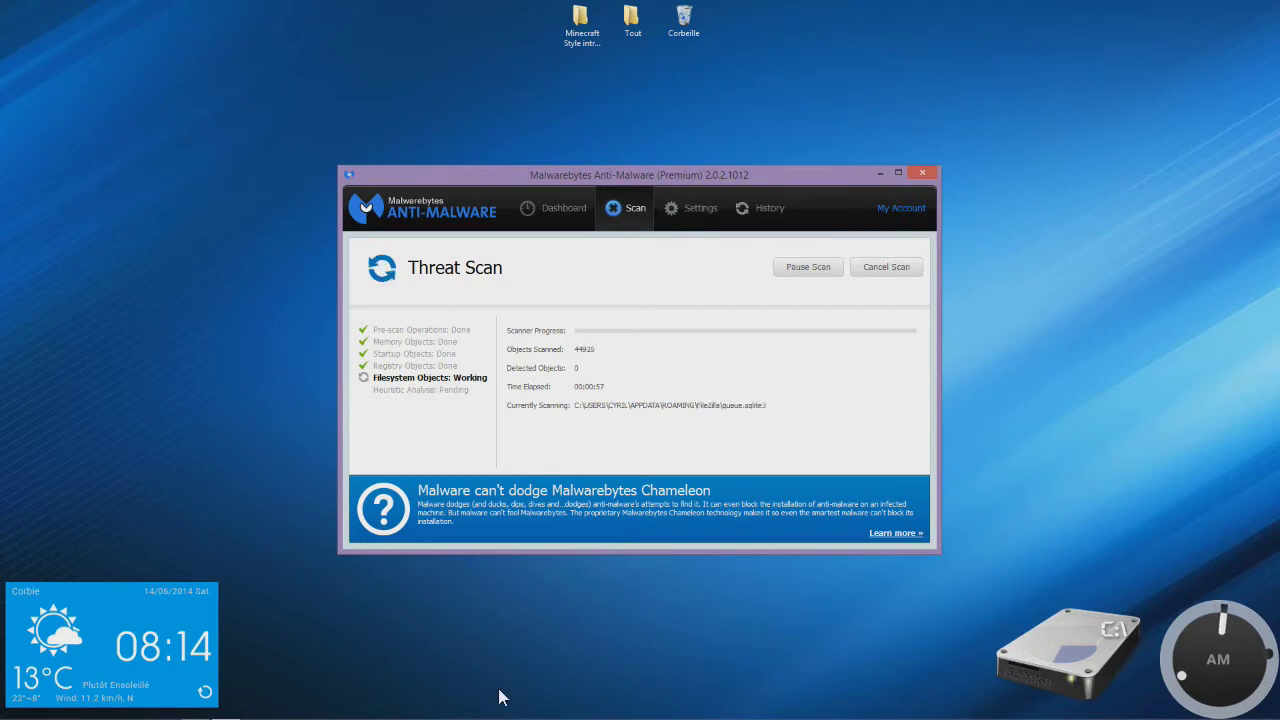
pyautogui.click(206, 692)
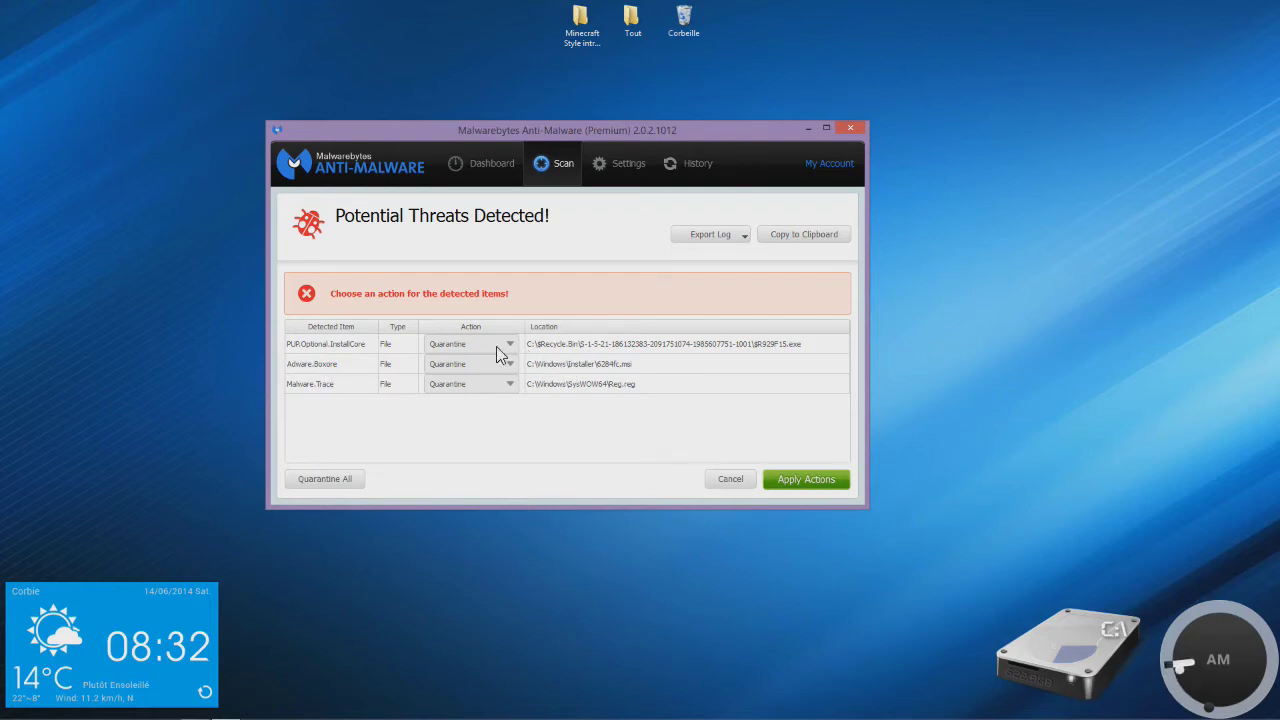
# Apply the Quarantine action to all the detected threats and decline the computer restart.
pyautogui.click(455, 346)
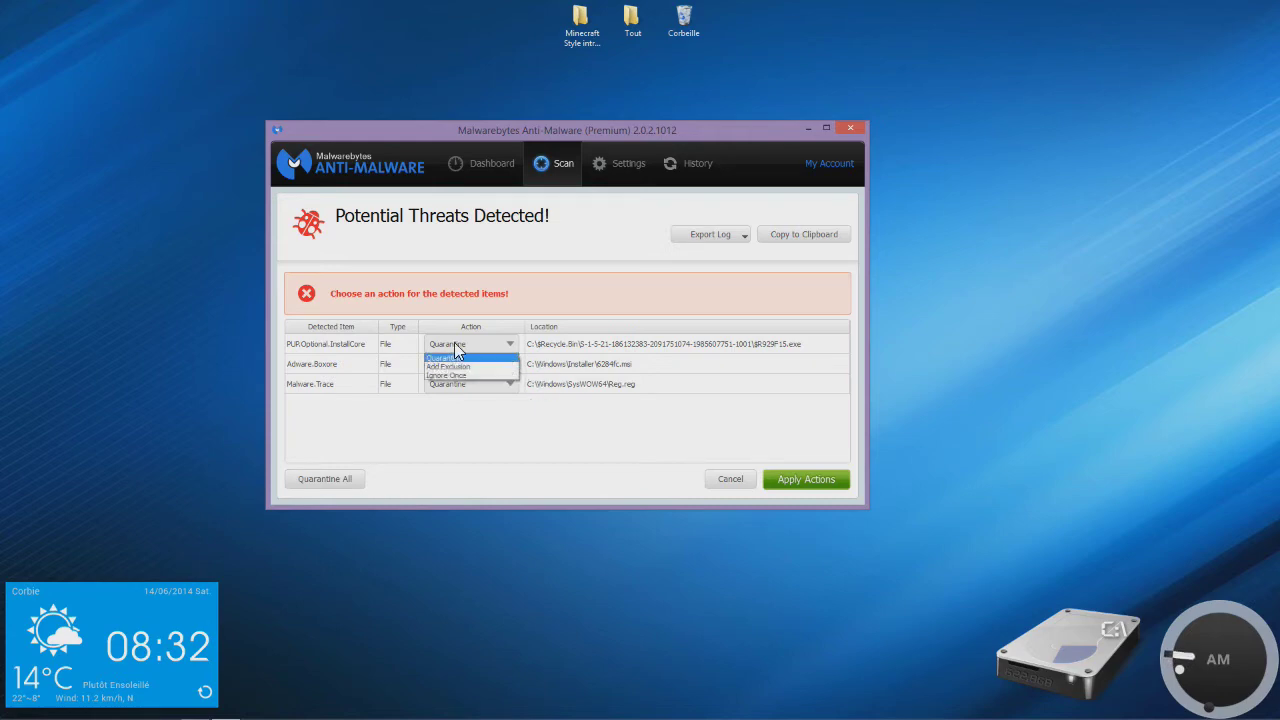
pyautogui.click(452, 357)
pyautogui.click(448, 364)
pyautogui.click(448, 368)
pyautogui.click(448, 384)
pyautogui.click(456, 395)
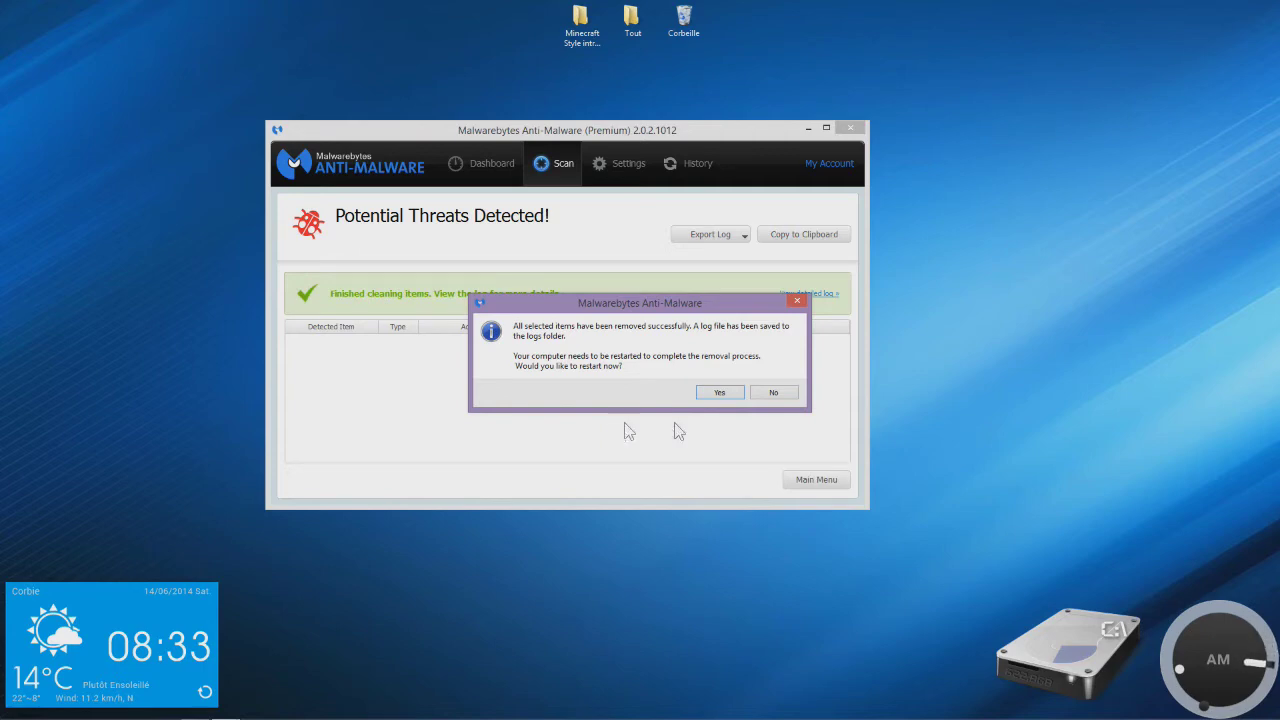
pyautogui.click(768, 394)
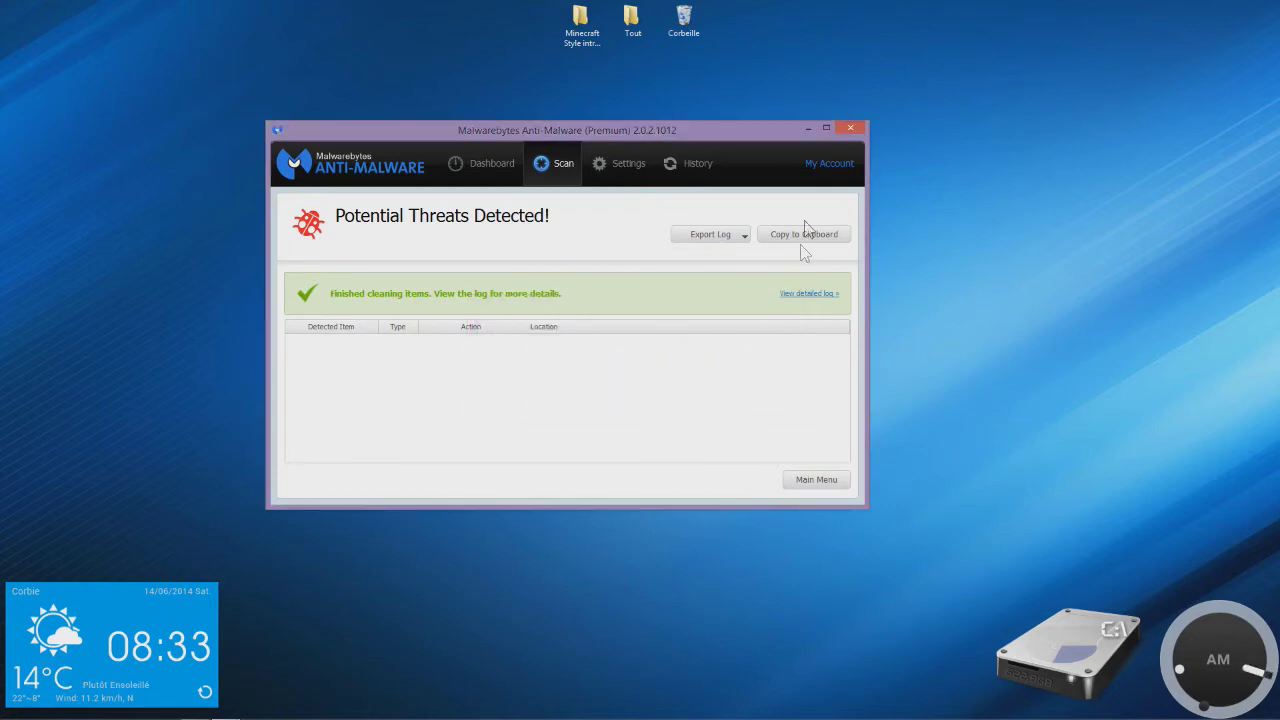
# Close the Malwarebytes window and exit the program completely, authorizing the User Account Control request.
pyautogui.click(851, 131)
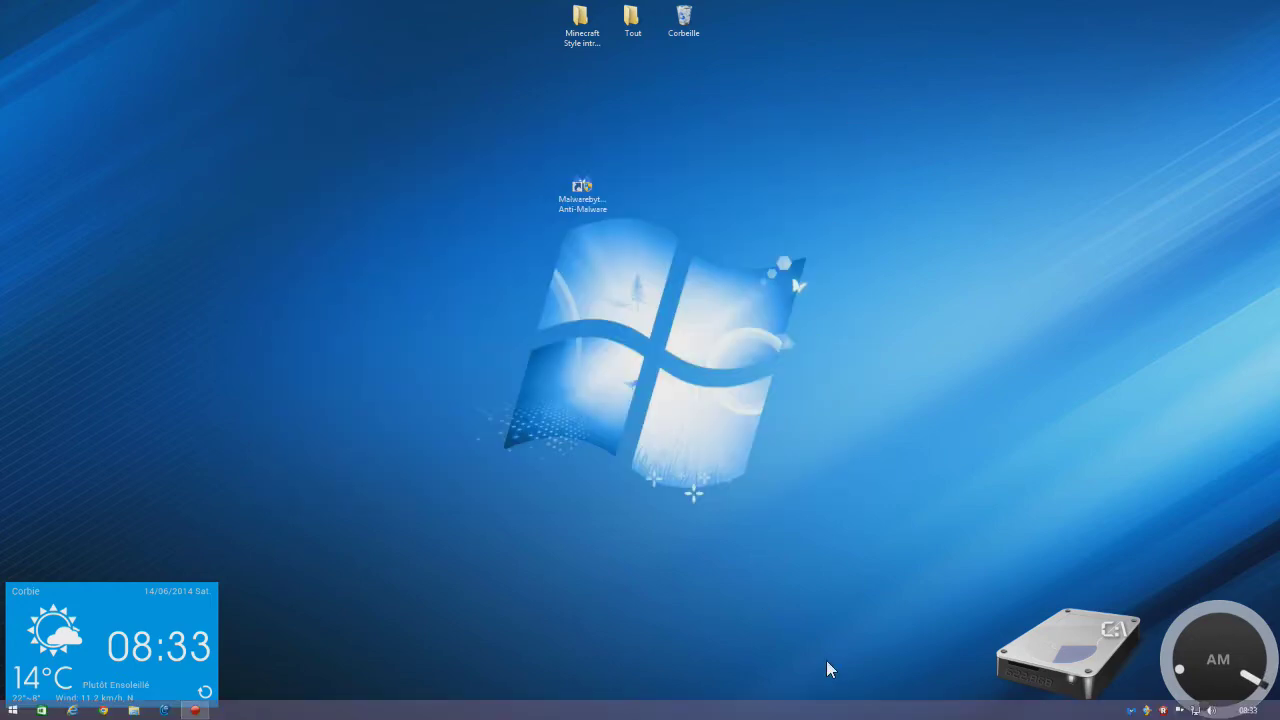
pyautogui.rightClick(1132, 712)
pyautogui.click(1180, 664)
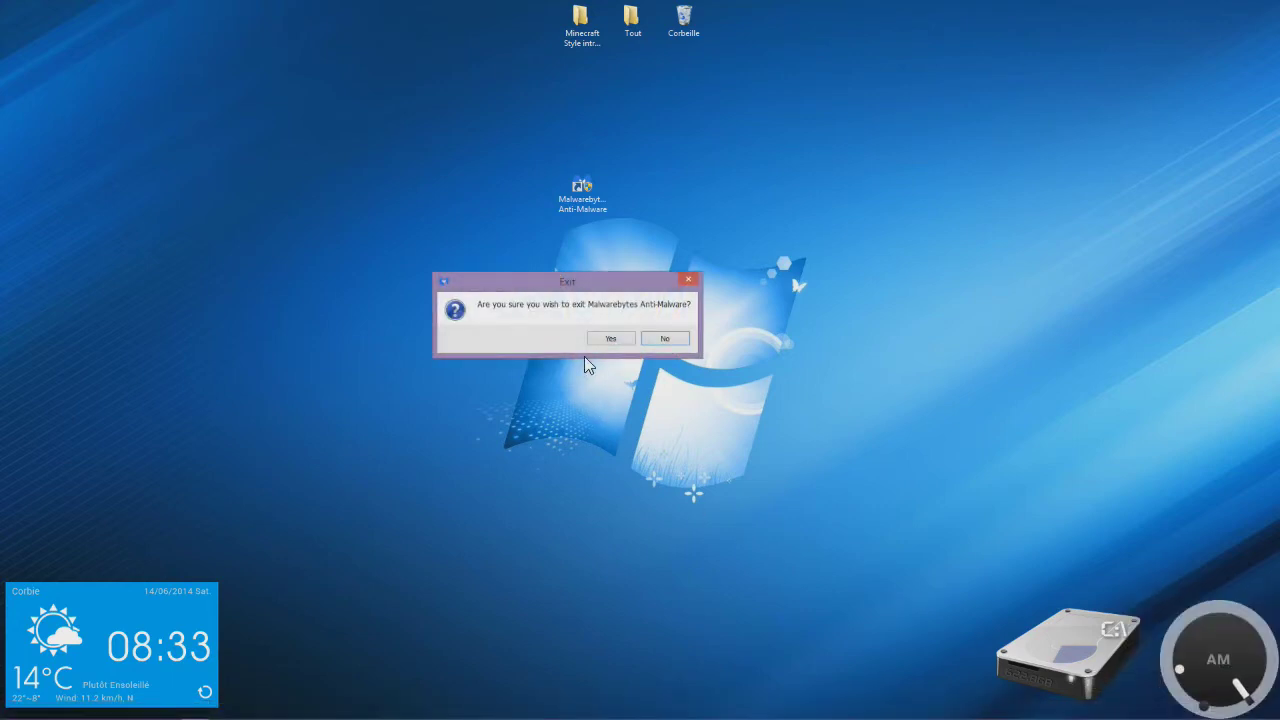
pyautogui.click(606, 338)
pyautogui.click(586, 200)
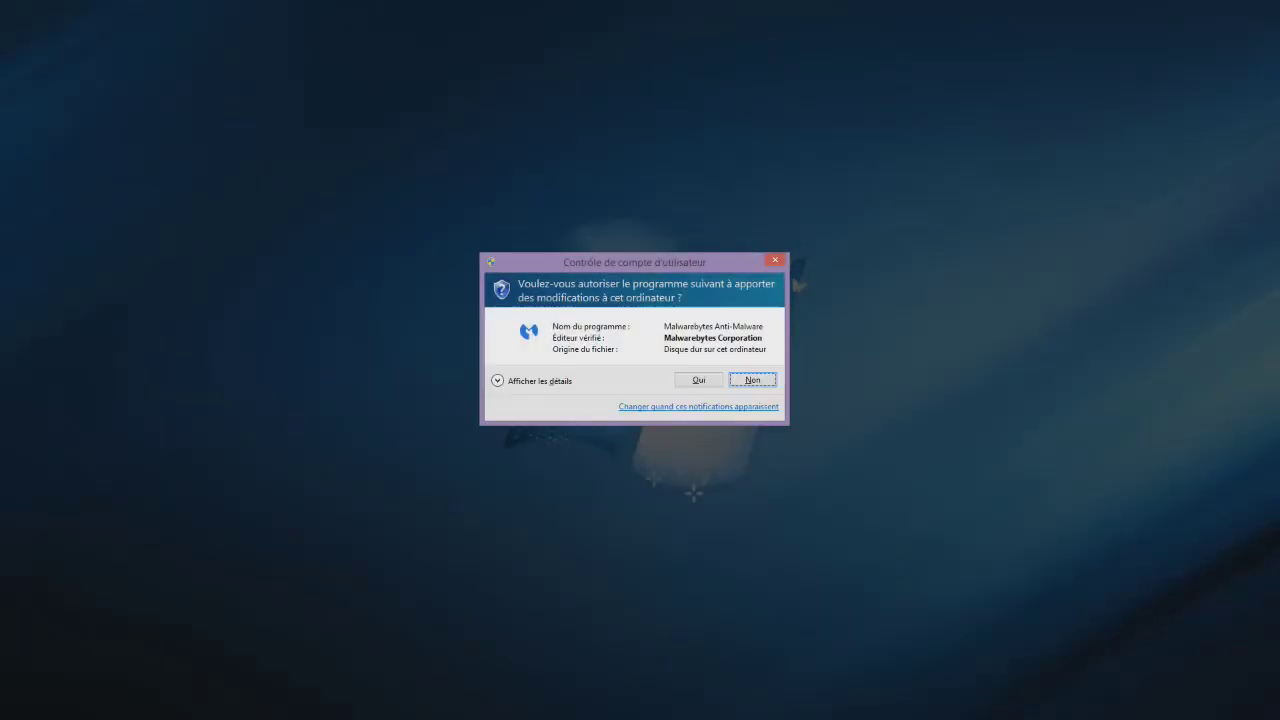
pyautogui.click(699, 380)
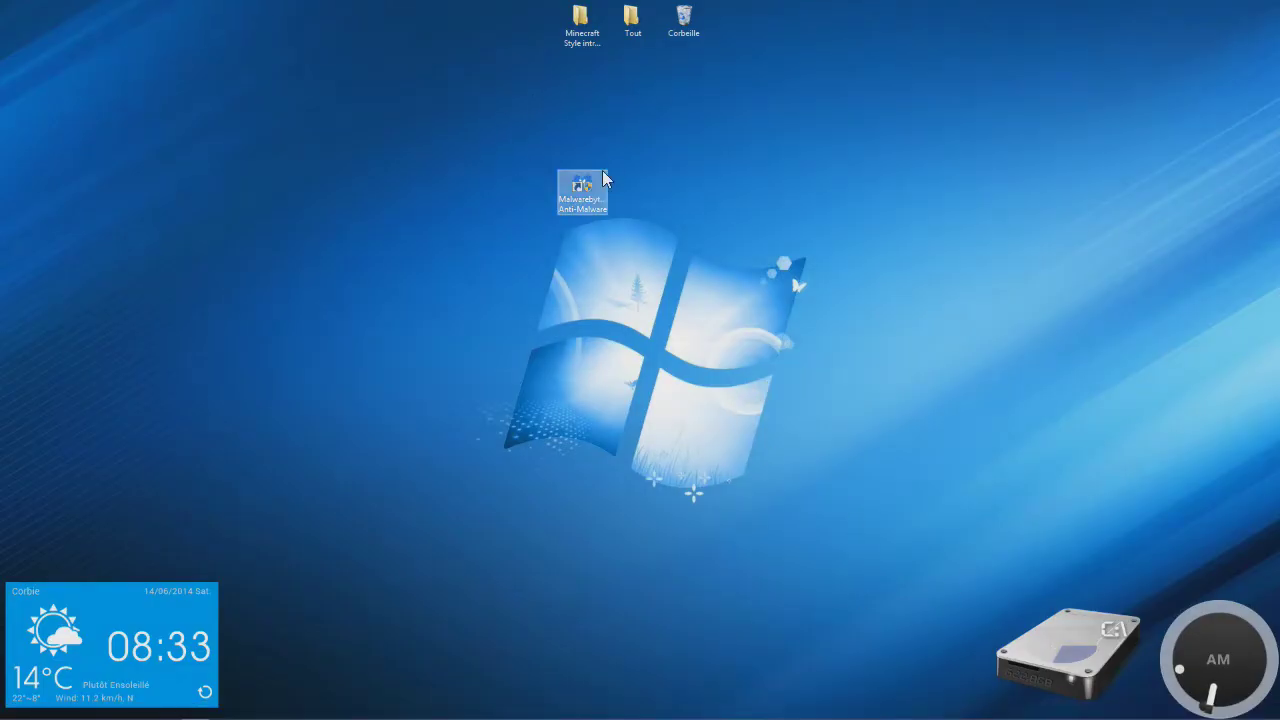
# Move the Malwarebytes Anti-Malware desktop shortcut into the Tout folder and check the folder's contents.
pyautogui.moveTo(586, 189); pyautogui.dragTo(640, 24)
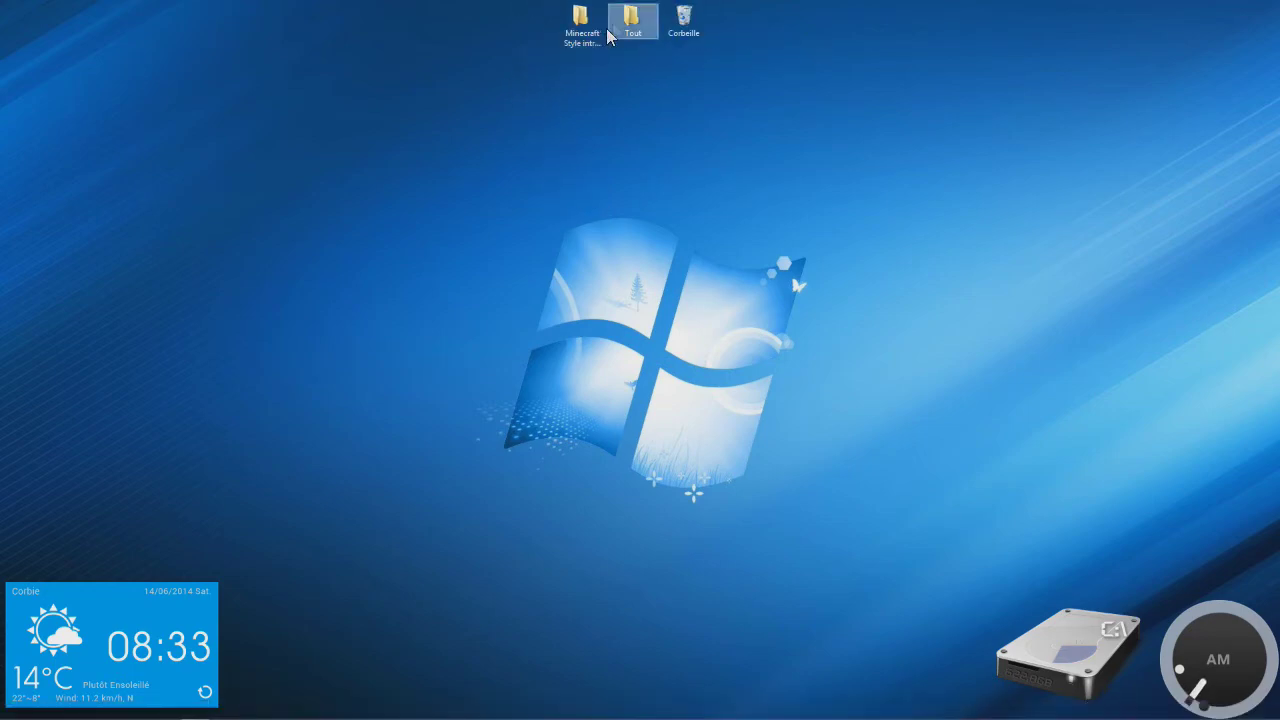
pyautogui.doubleClick(632, 20)
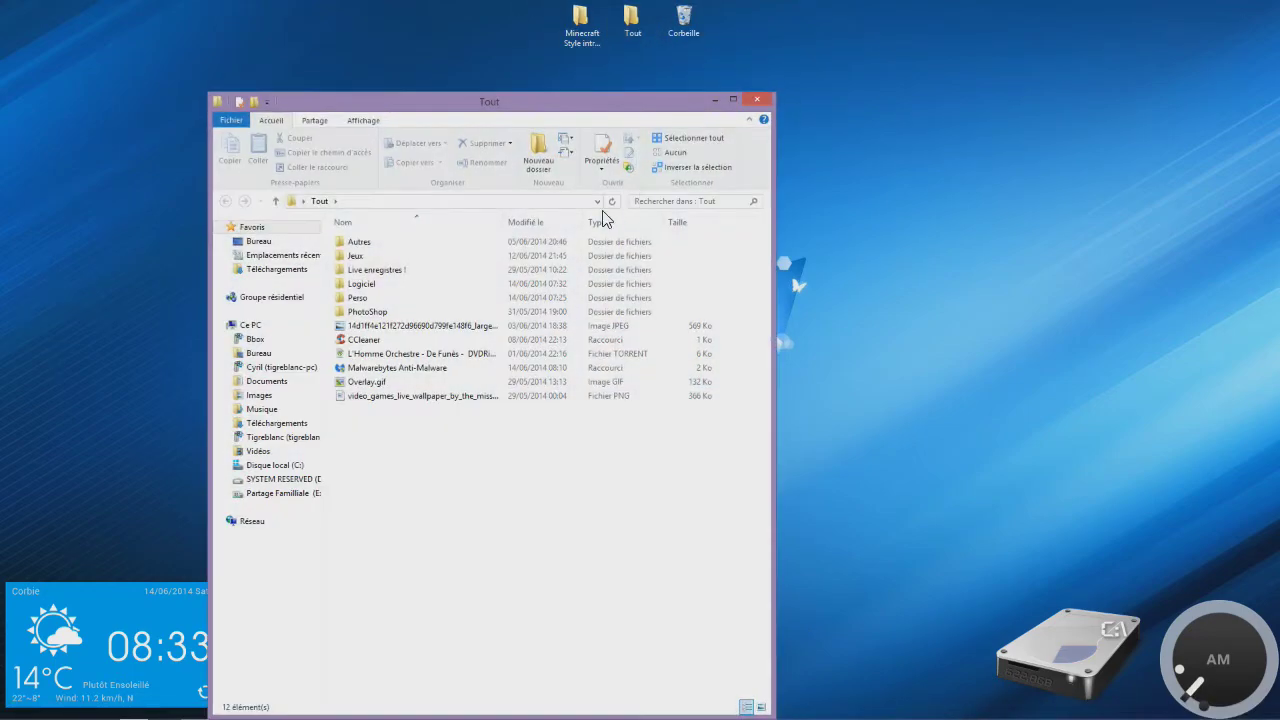
pyautogui.click(766, 100)
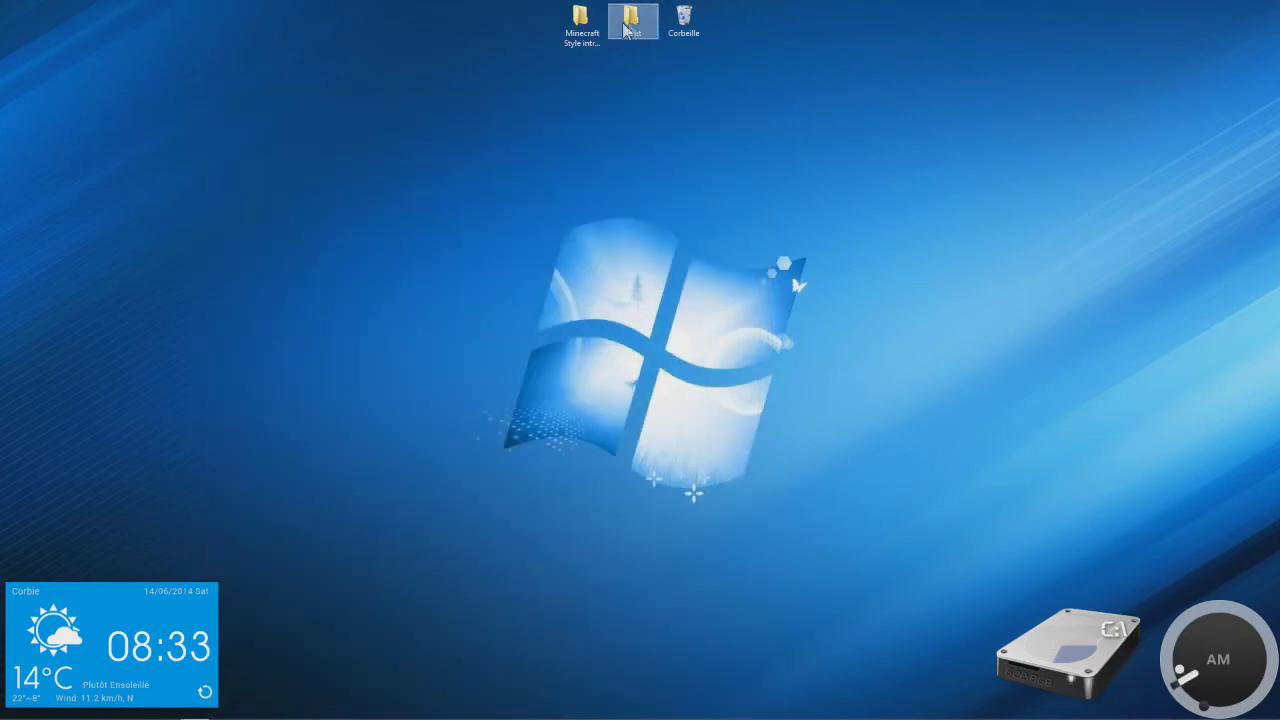
# Launch CCleaner from the Tout folder with administrator permission, close the folder and move the CCleaner window to mid-screen.
pyautogui.doubleClick(616, 30)
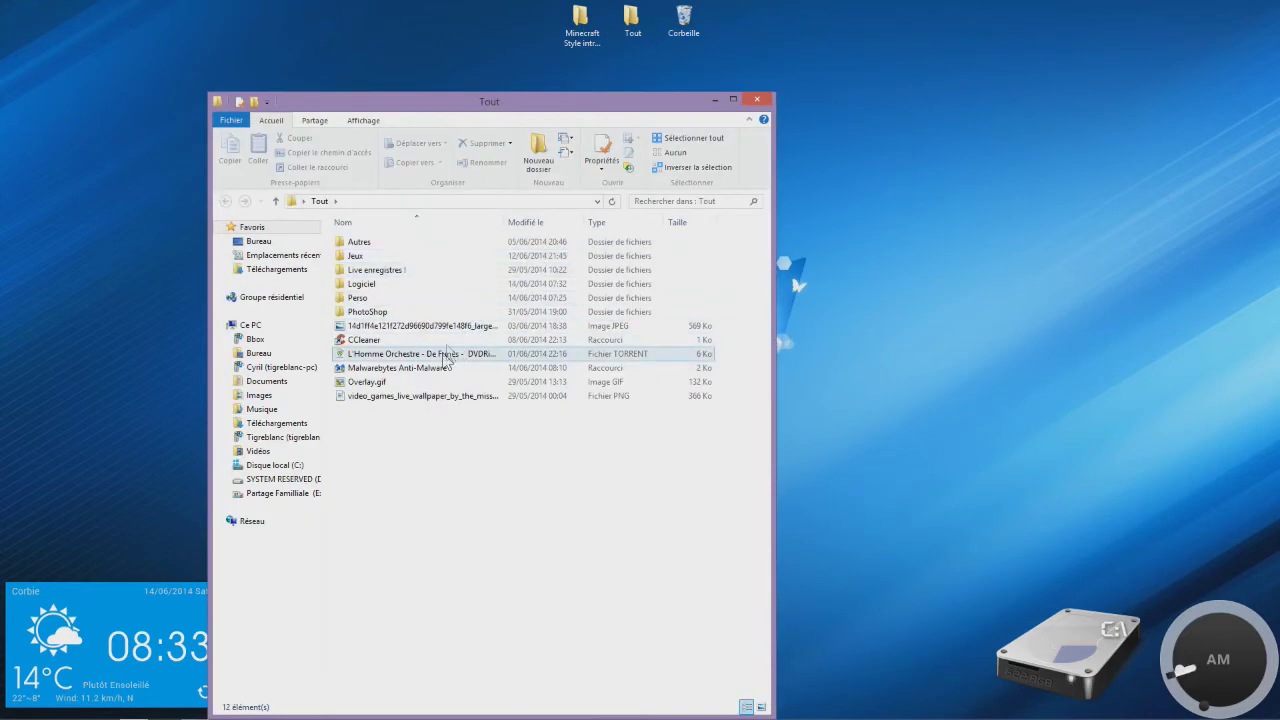
pyautogui.doubleClick(450, 340)
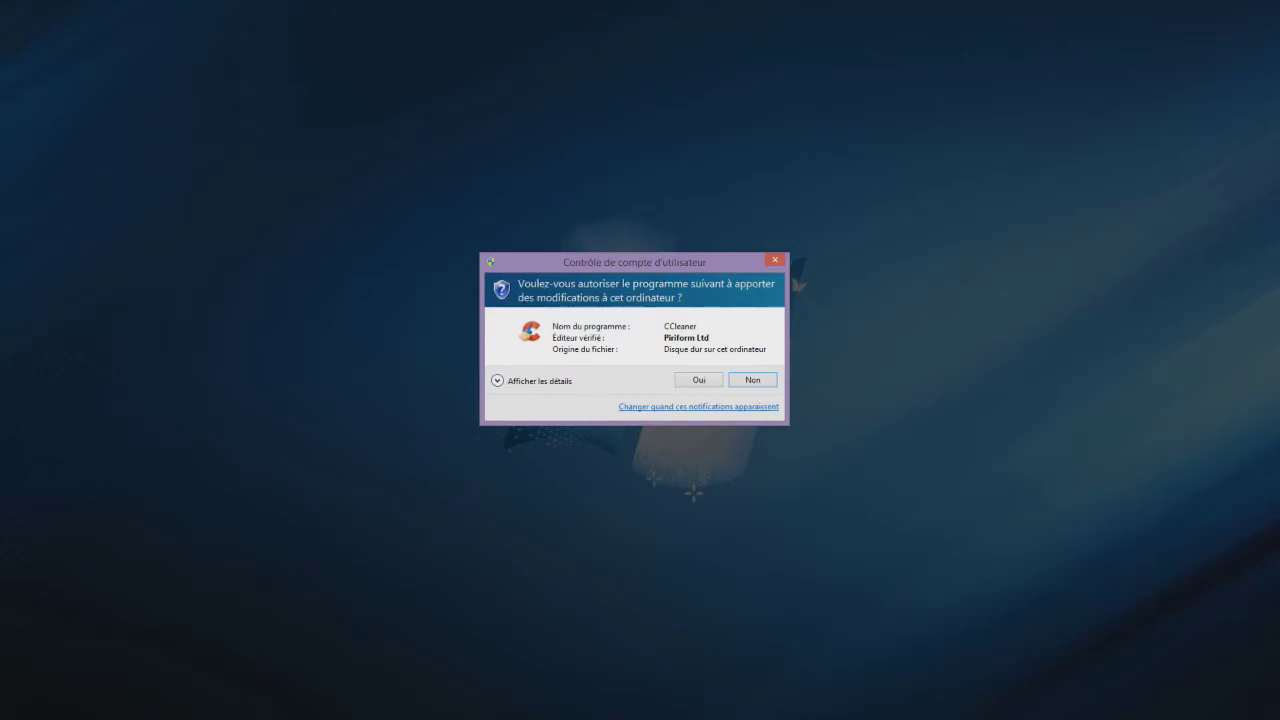
pyautogui.click(699, 380)
pyautogui.click(756, 96)
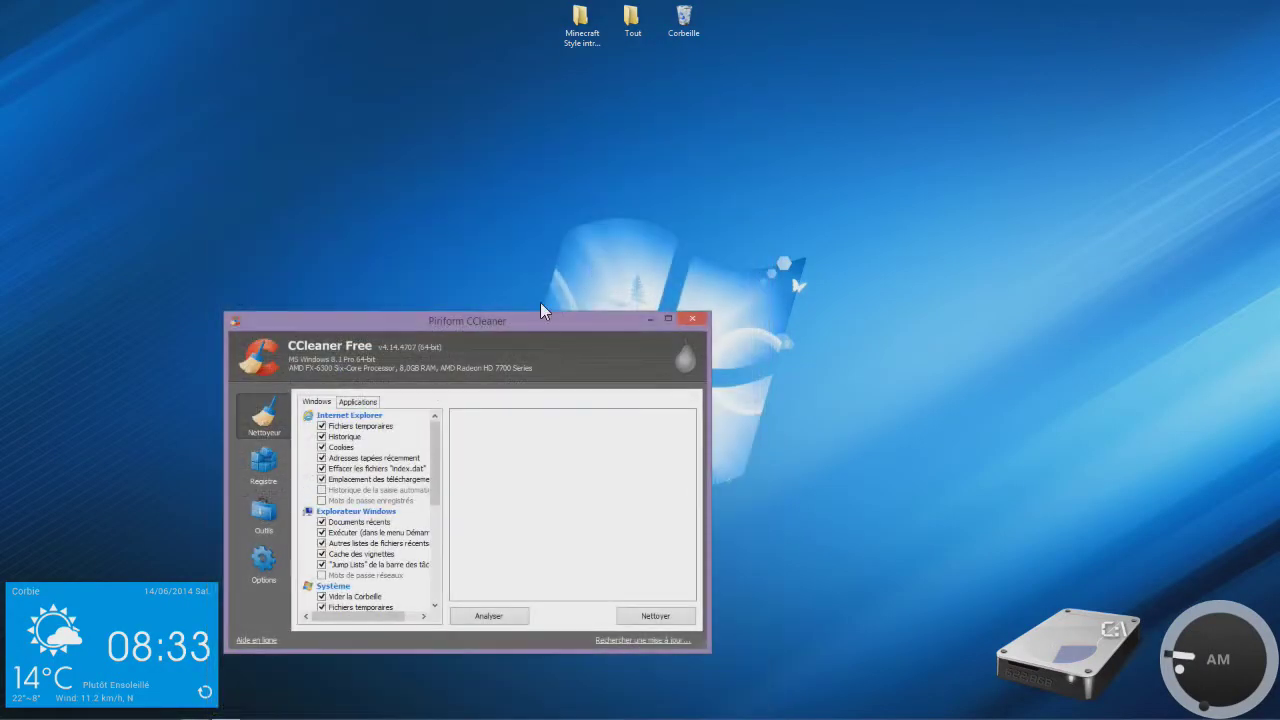
pyautogui.moveTo(523, 314); pyautogui.dragTo(726, 166)
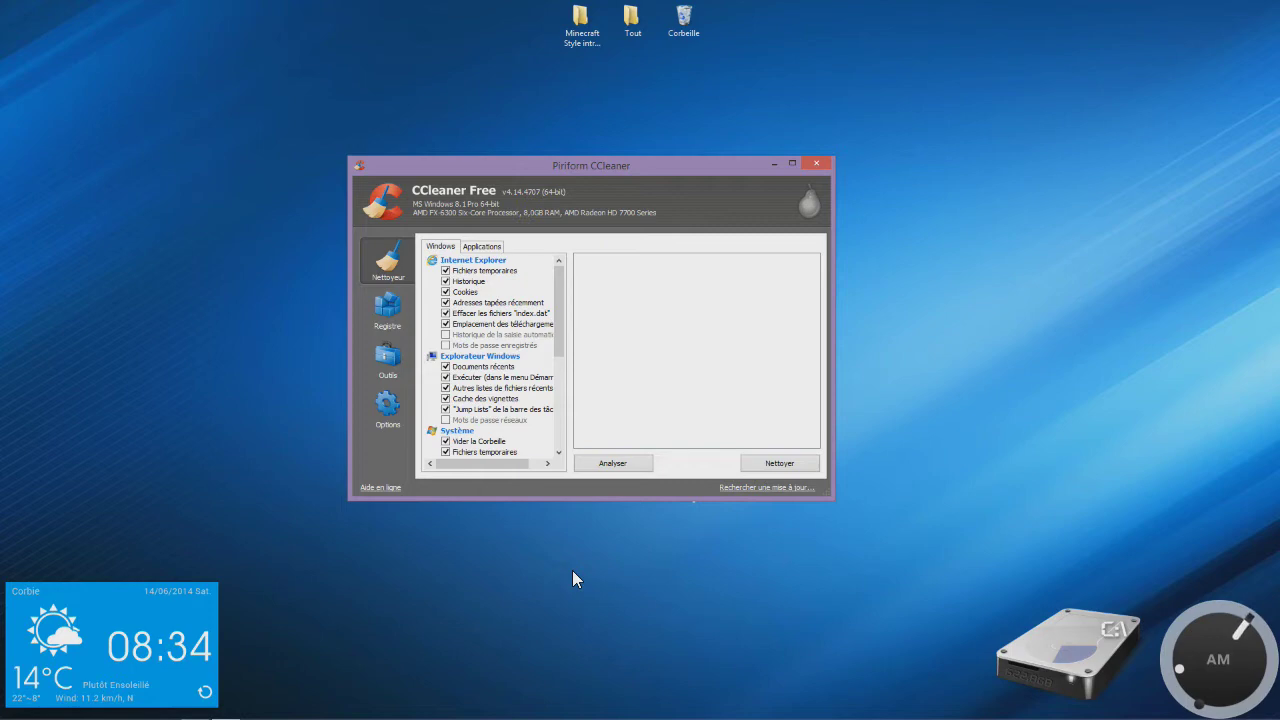
# Analyse the system with the checked Windows cleaning options and permanently delete the found files.
pyautogui.click(603, 463)
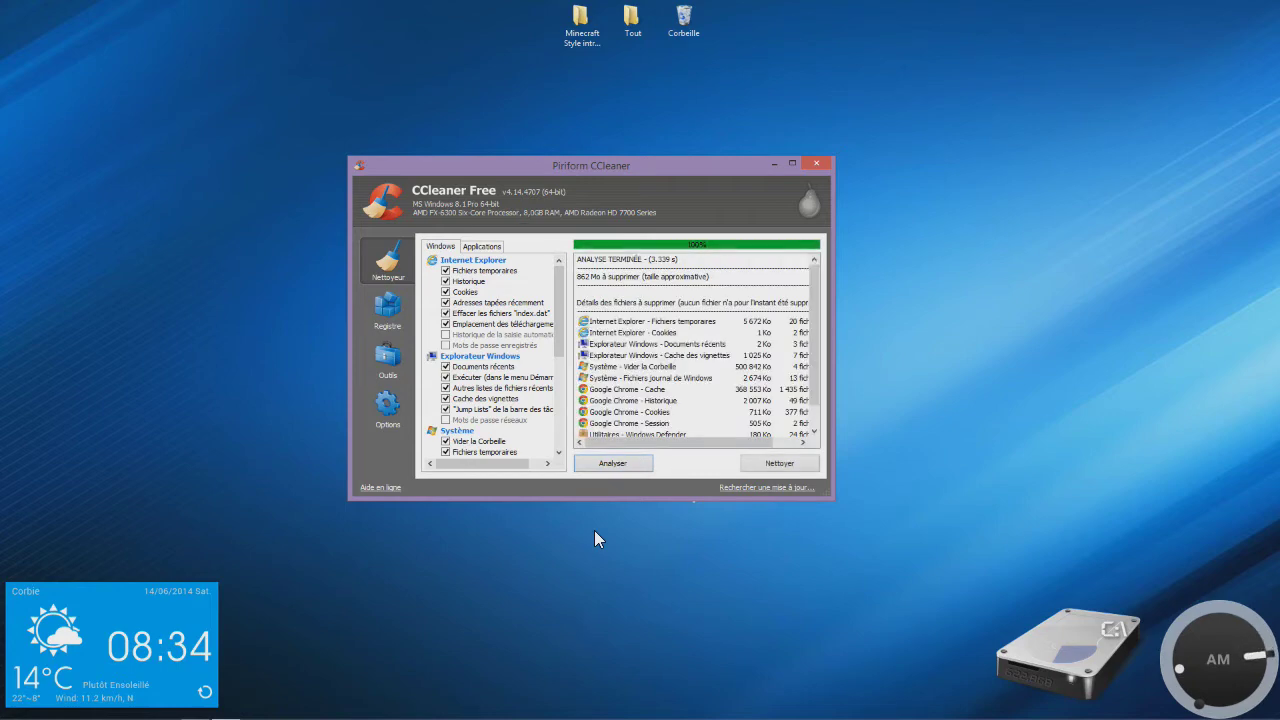
pyautogui.moveTo(810, 346)
pyautogui.mouseDown()
pyautogui.moveTo(811, 384)
pyautogui.moveTo(811, 370)
pyautogui.mouseUp()
pyautogui.moveTo(558, 278); pyautogui.dragTo(570, 398)
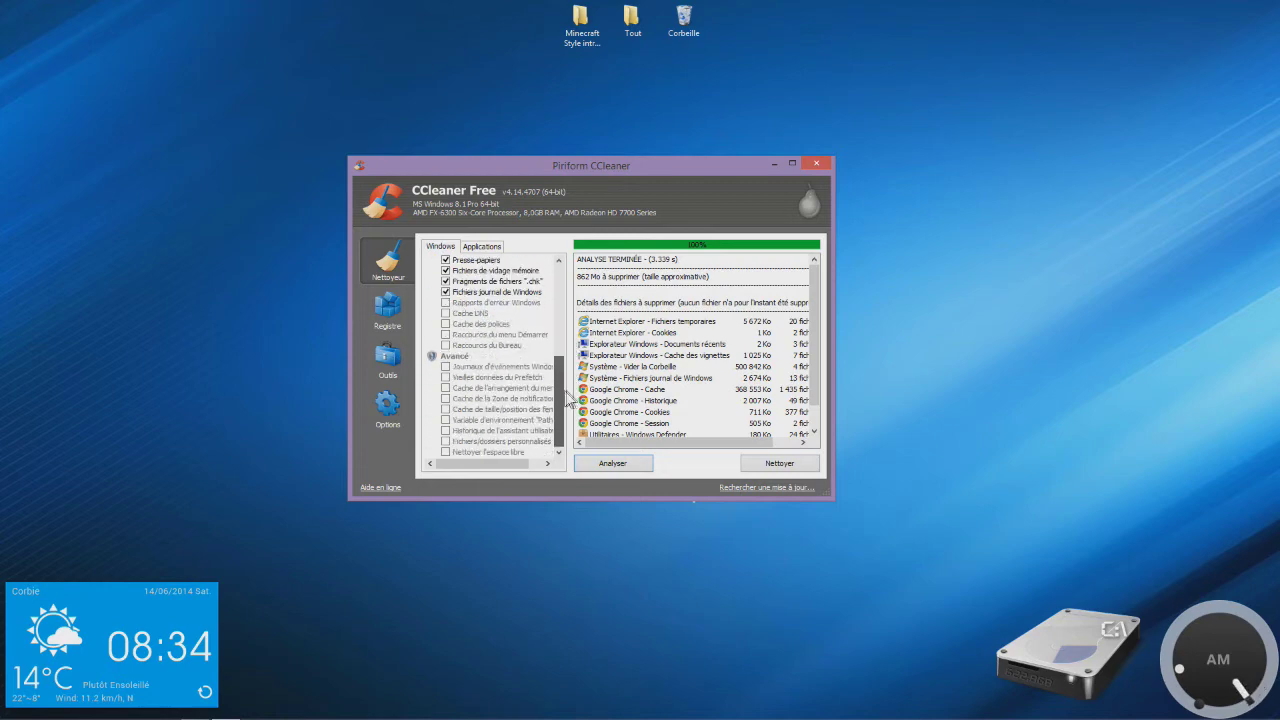
pyautogui.scroll(10, 436, 440)
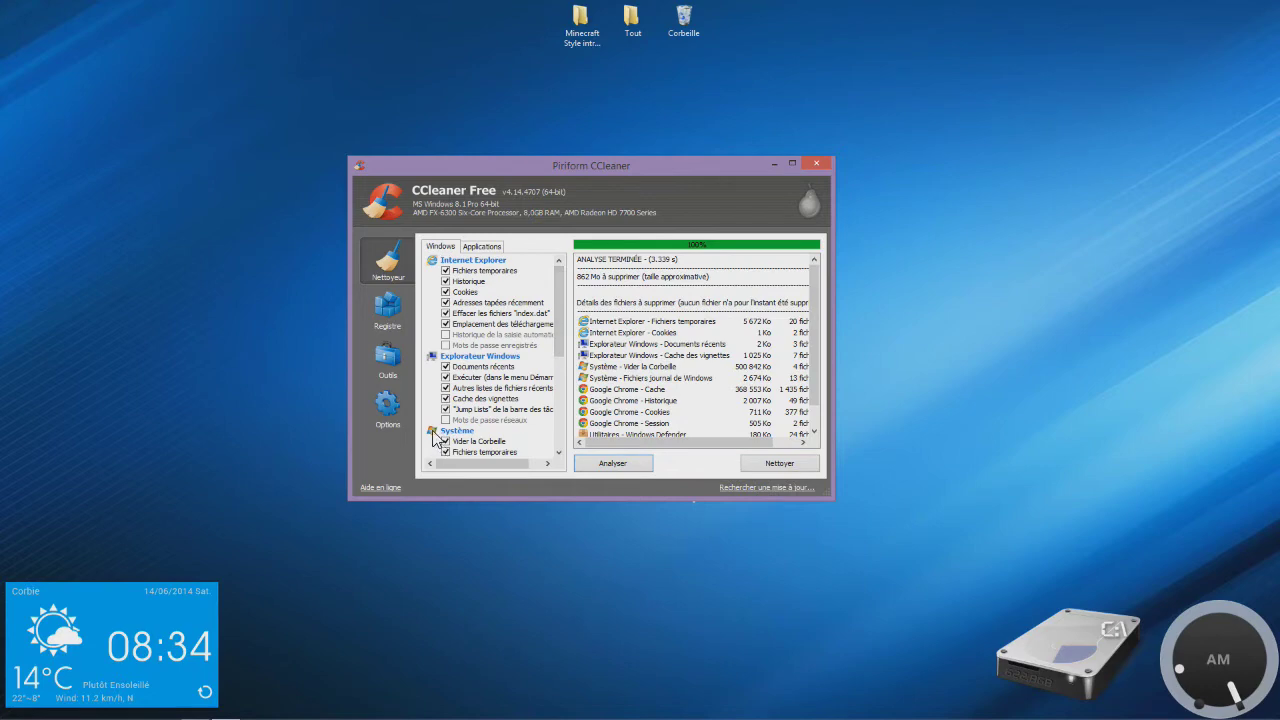
pyautogui.click(772, 465)
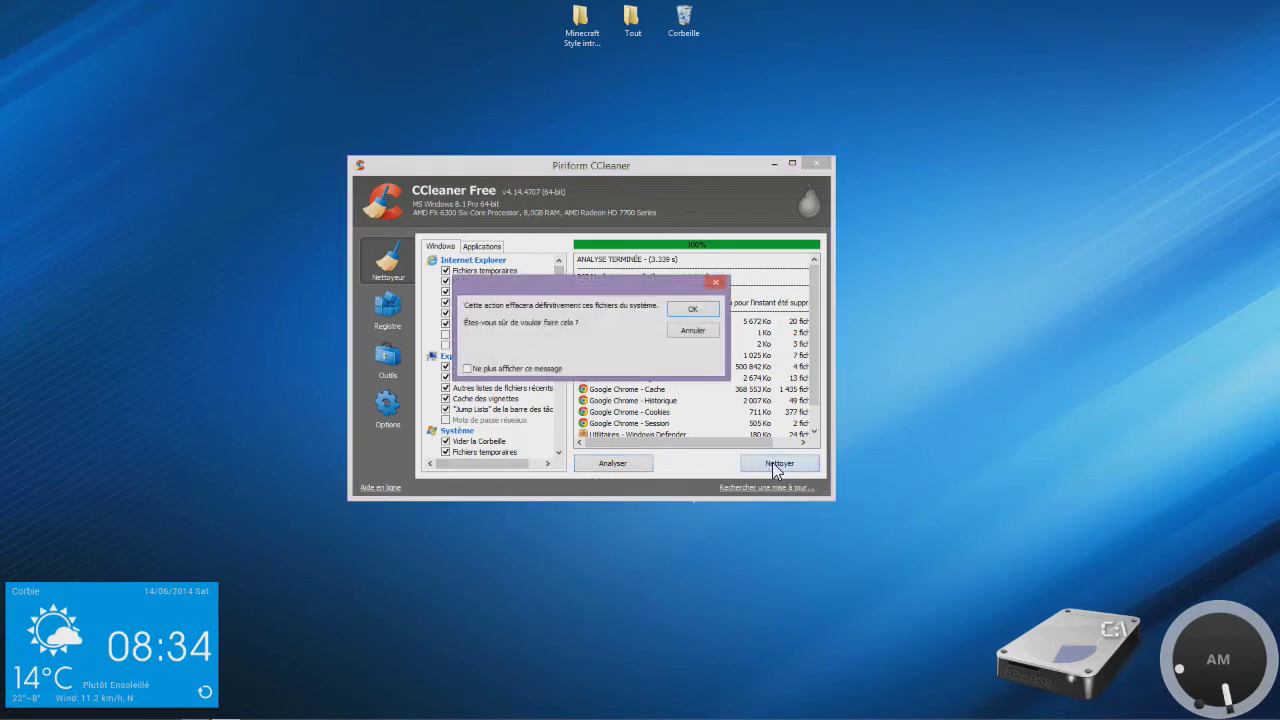
pyautogui.click(692, 312)
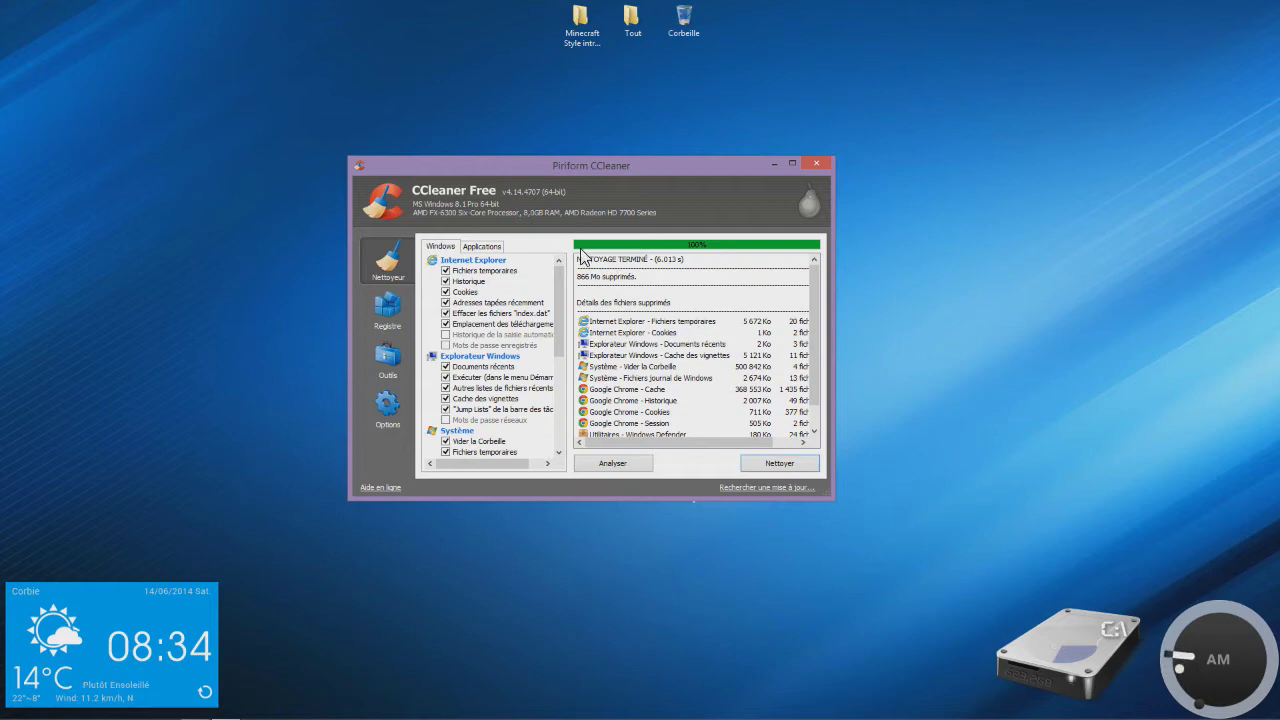
# Scan the registry for errors and fix all selected ones without creating a backup.
pyautogui.click(389, 311)
pyautogui.click(612, 465)
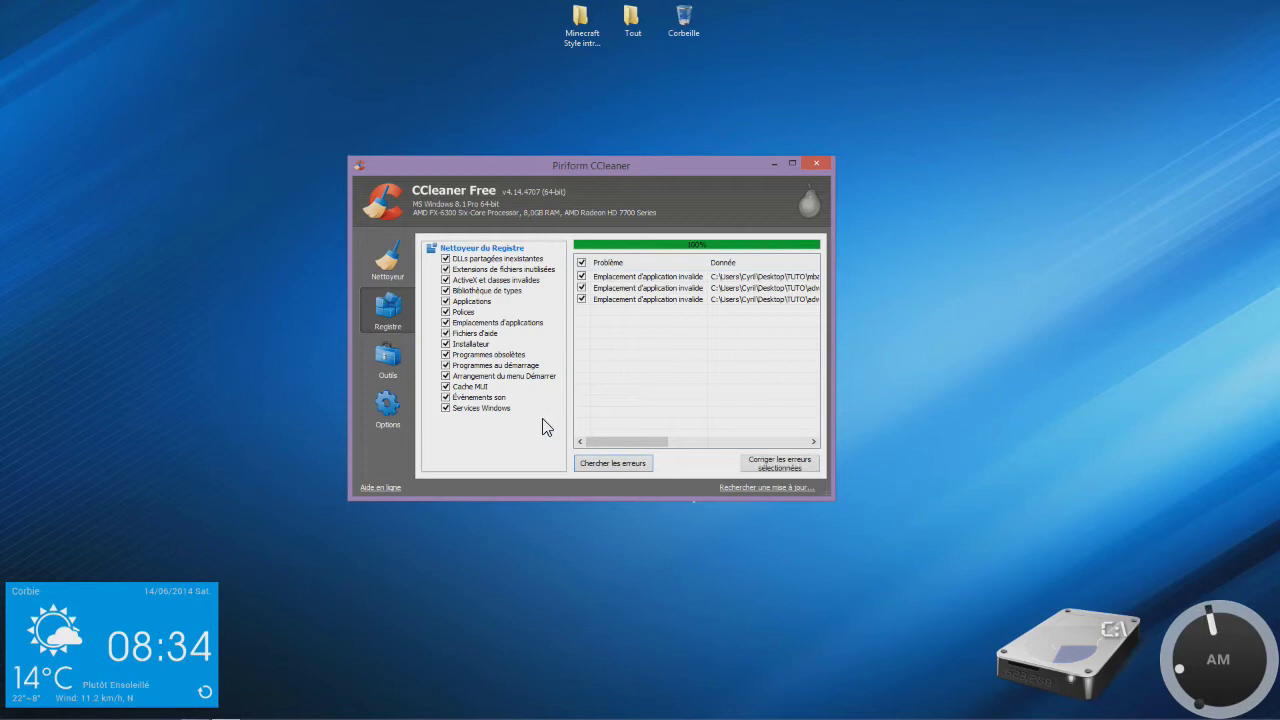
pyautogui.click(792, 468)
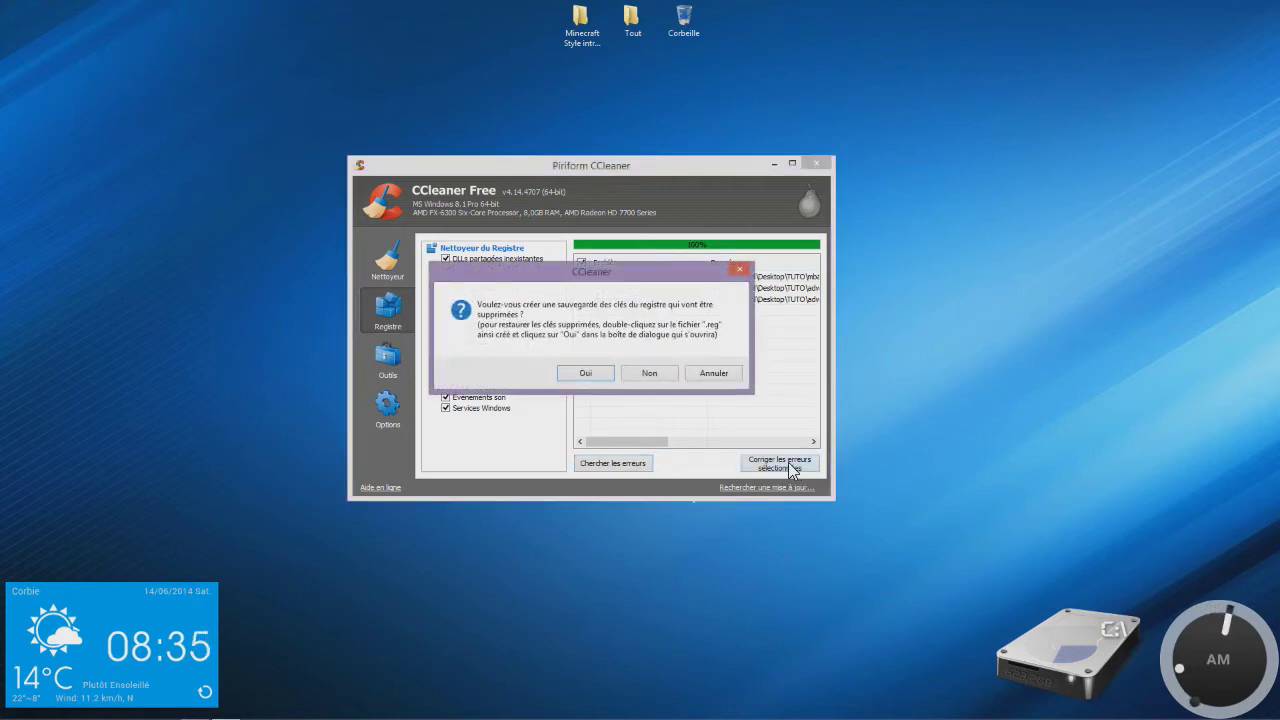
pyautogui.click(654, 372)
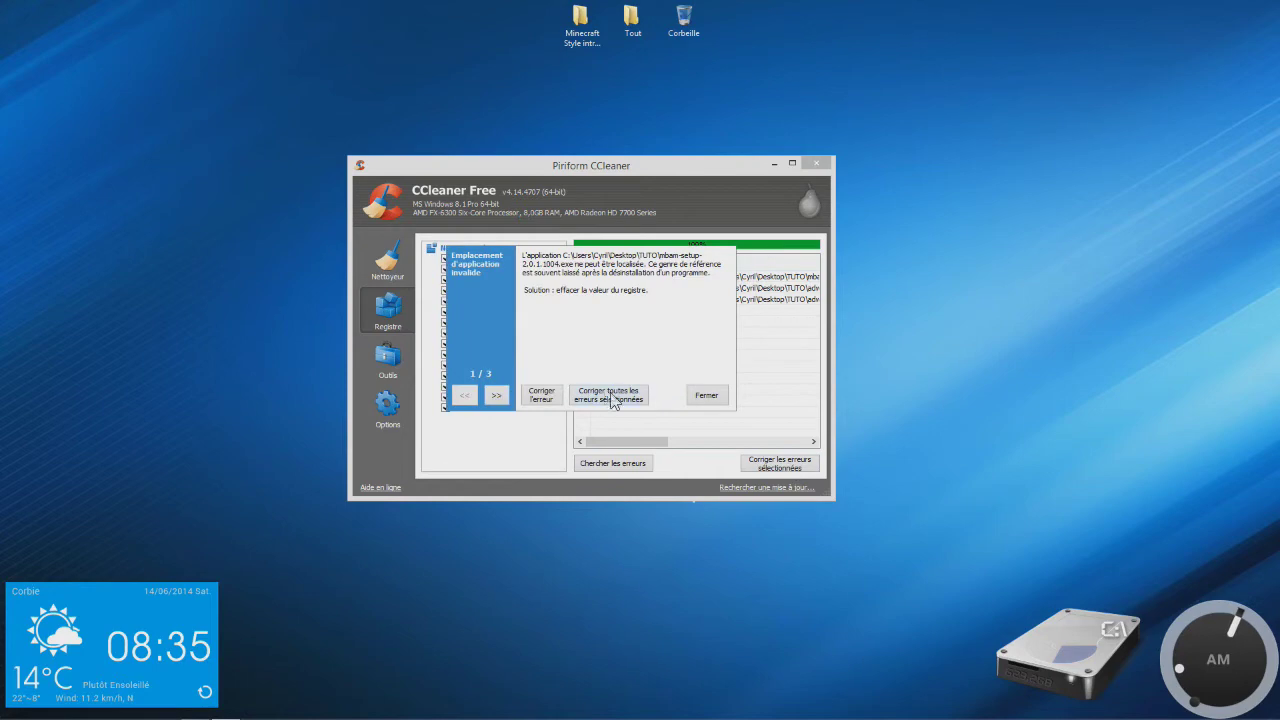
pyautogui.click(612, 395)
pyautogui.click(705, 396)
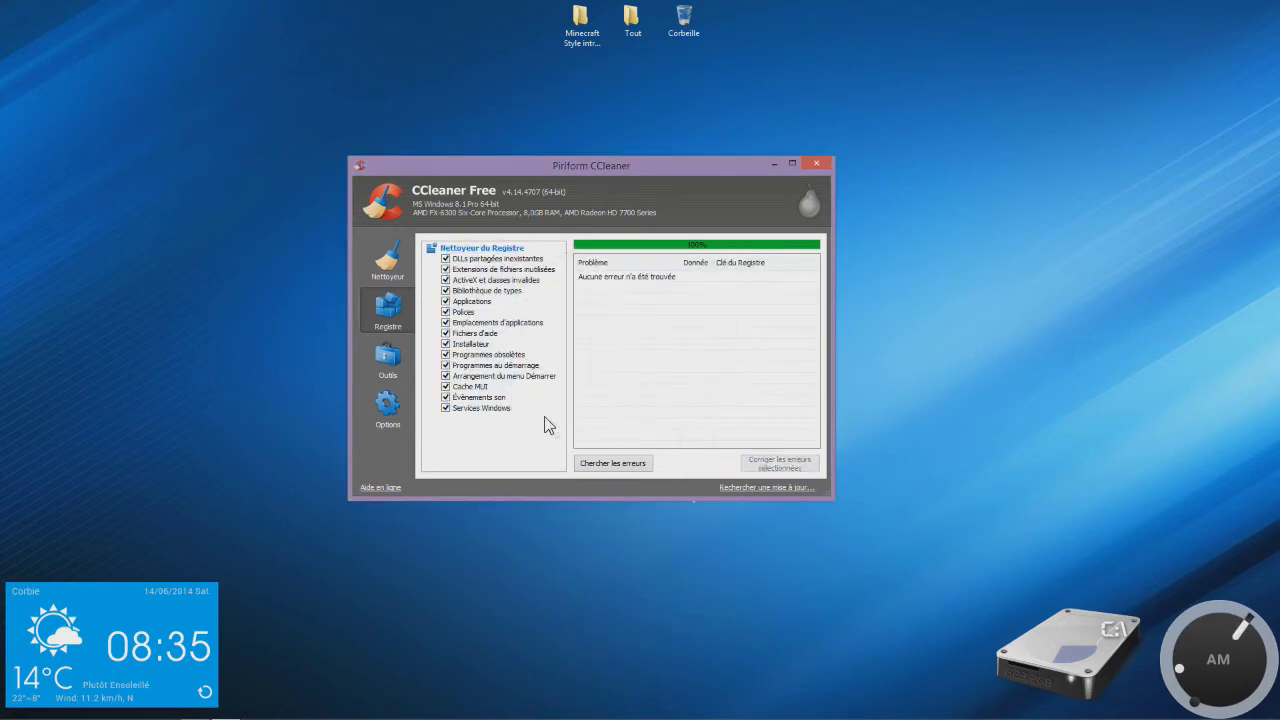
# Disable the Malwarebytes Anti-Malware (cleanup) entry in CCleaner's Windows startup list.
pyautogui.click(404, 364)
pyautogui.click(402, 402)
pyautogui.click(404, 358)
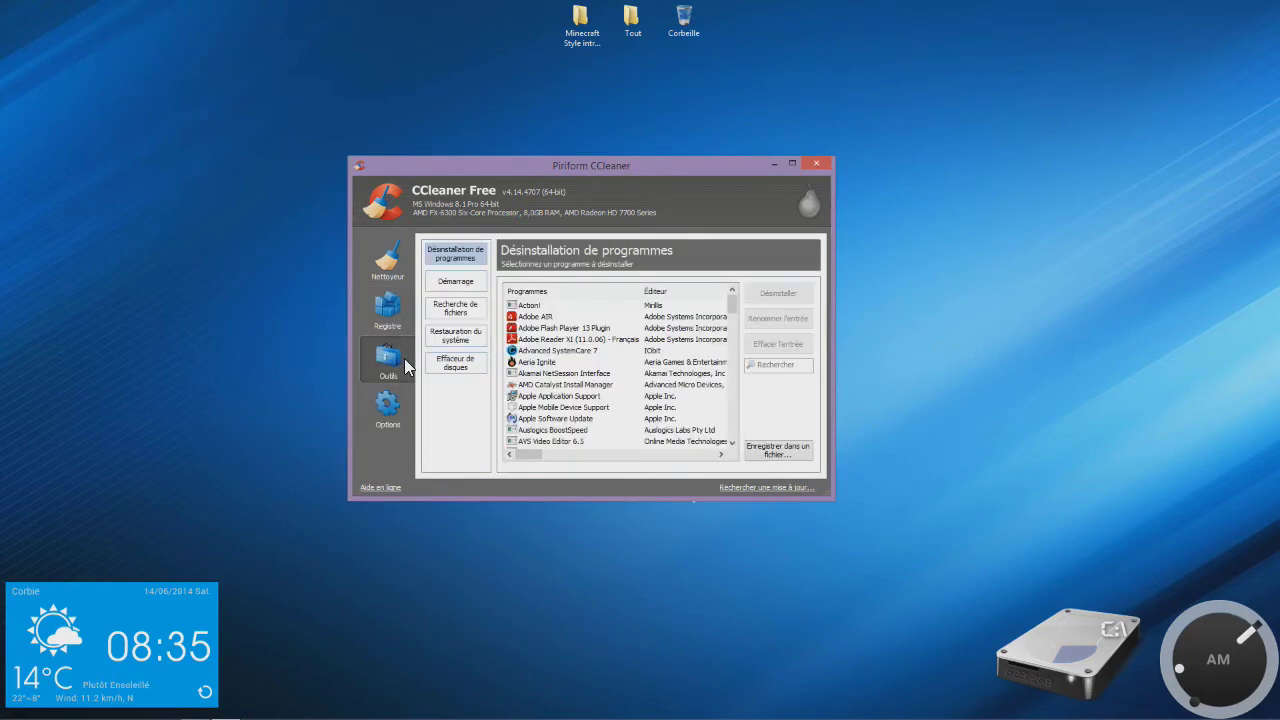
pyautogui.click(453, 279)
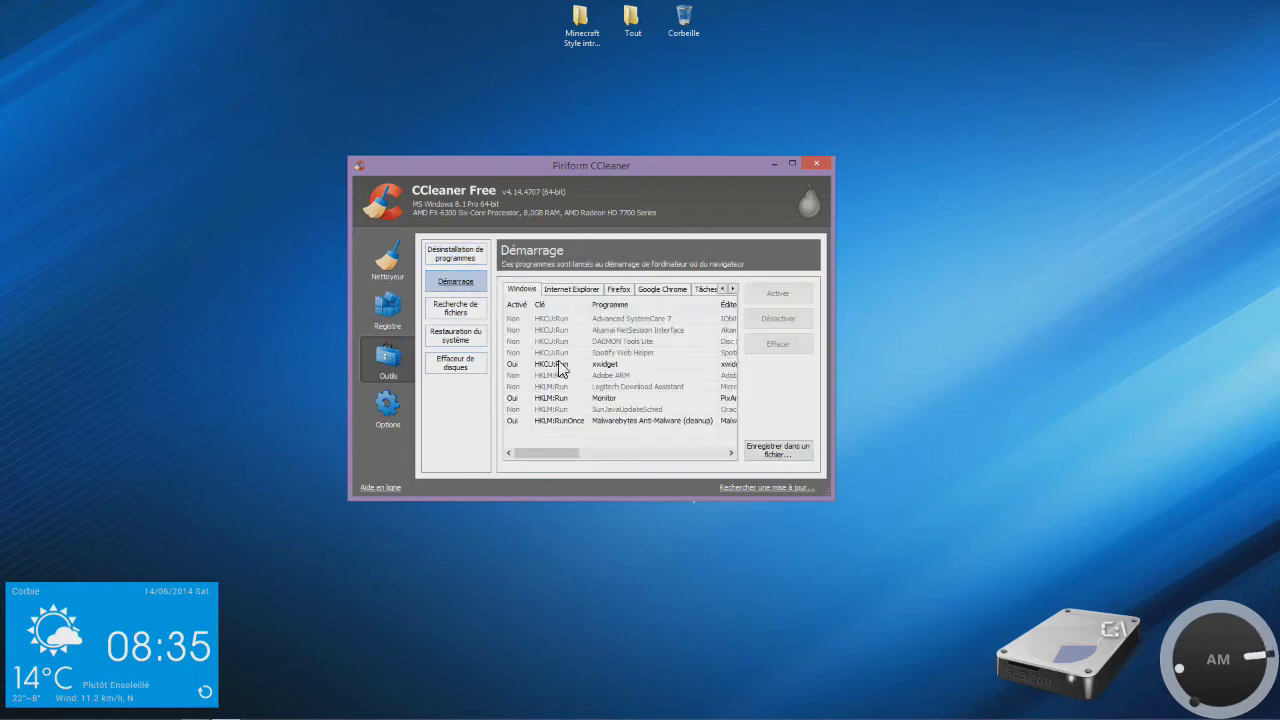
pyautogui.click(584, 422)
pyautogui.moveTo(564, 452)
pyautogui.mouseDown()
pyautogui.moveTo(615, 452)
pyautogui.moveTo(548, 456)
pyautogui.mouseUp()
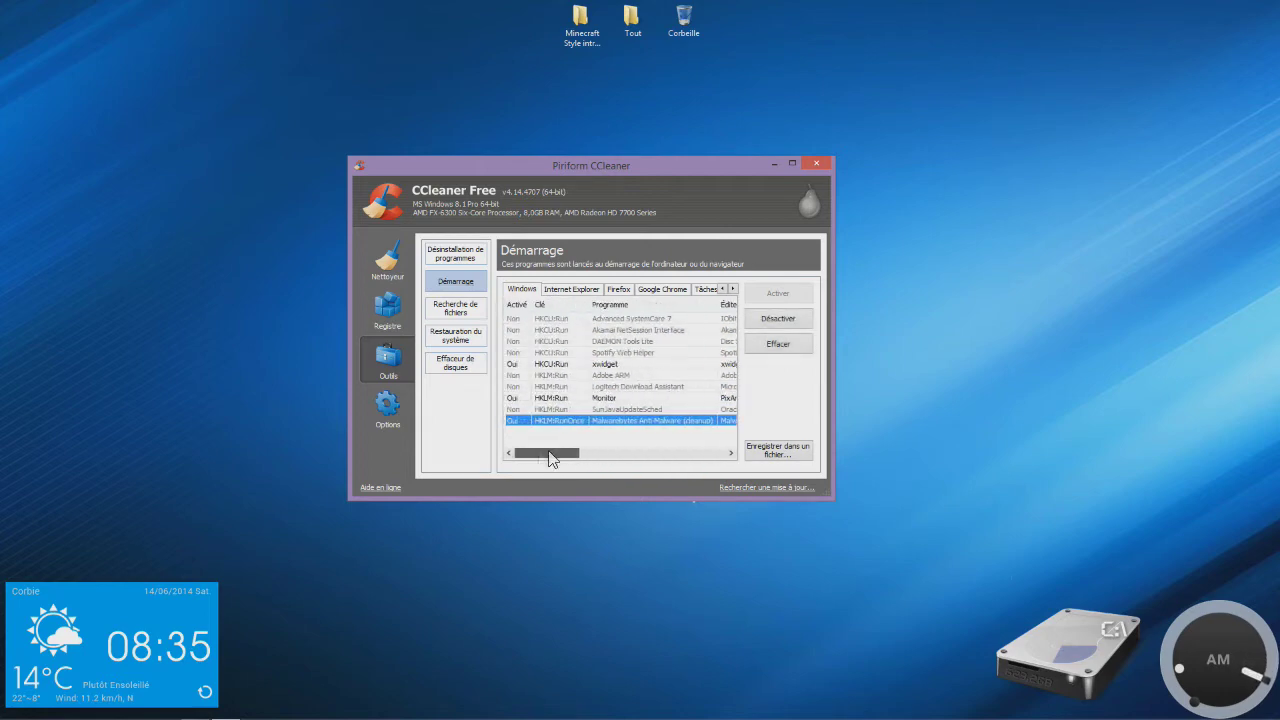
pyautogui.click(766, 318)
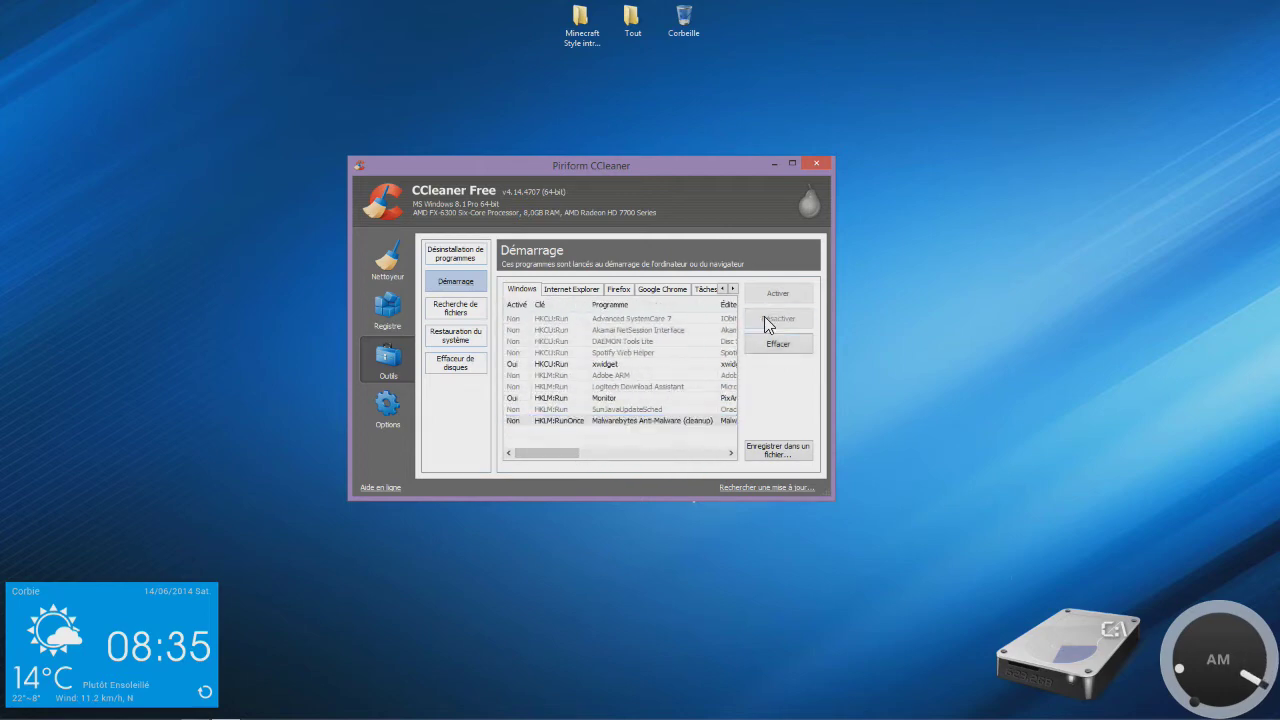
# Examine other Windows startup entries, including Monitor, xwidget, Akamai NetSession Interface and Spotify Web Helper.
pyautogui.click(682, 399)
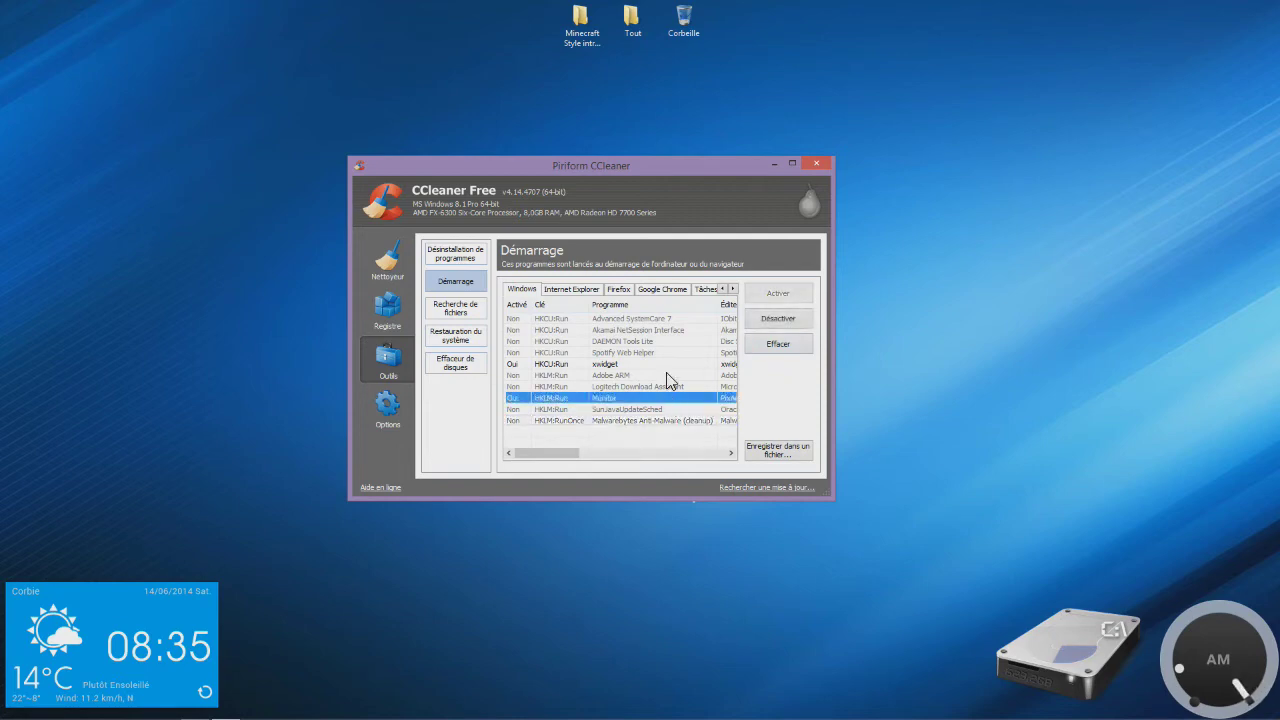
pyautogui.click(667, 365)
pyautogui.click(651, 331)
pyautogui.click(645, 352)
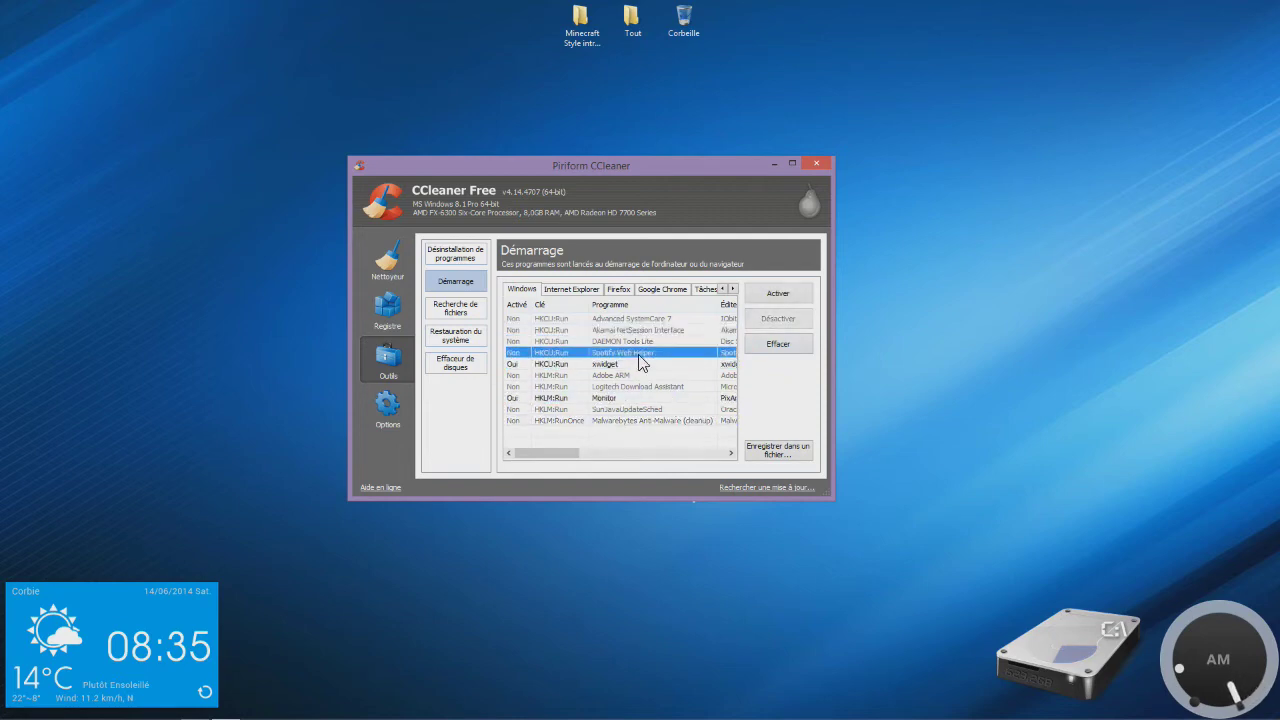
pyautogui.click(625, 398)
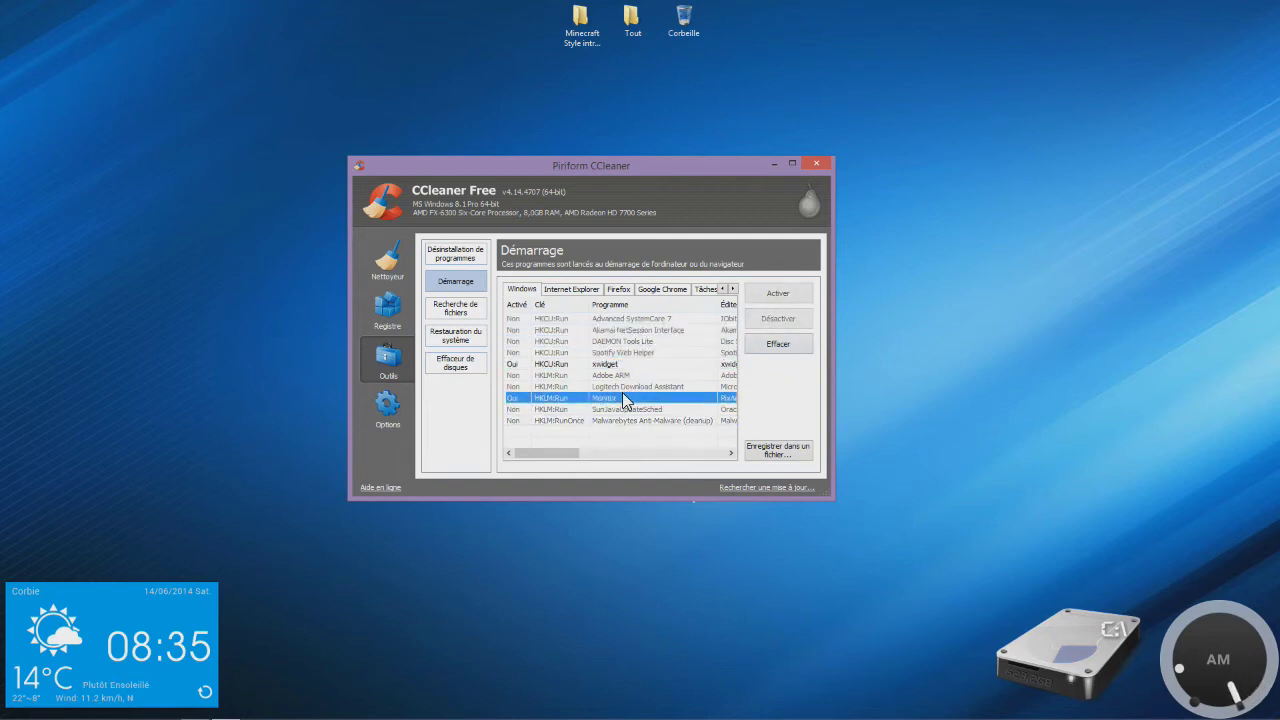
# Examine the browser startup entries, the file search, system restore and drive wiper tools, and the full list of installed programs.
pyautogui.click(588, 291)
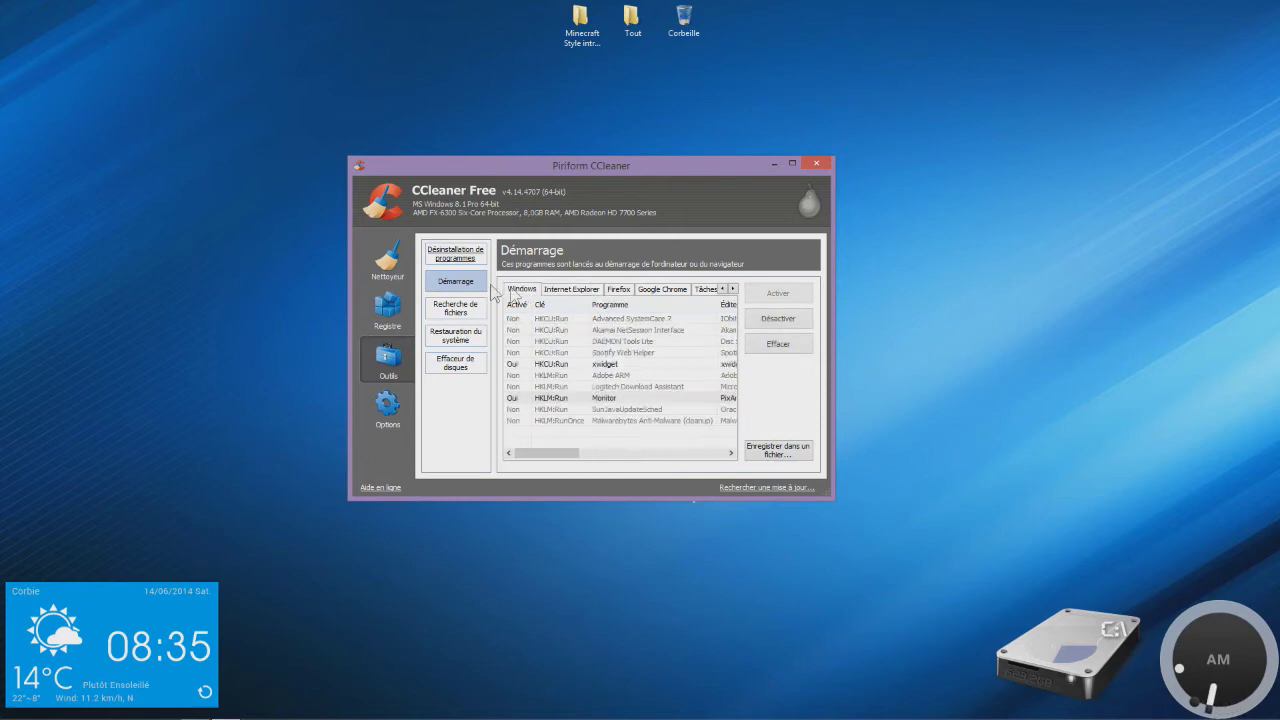
pyautogui.click(452, 310)
pyautogui.click(463, 343)
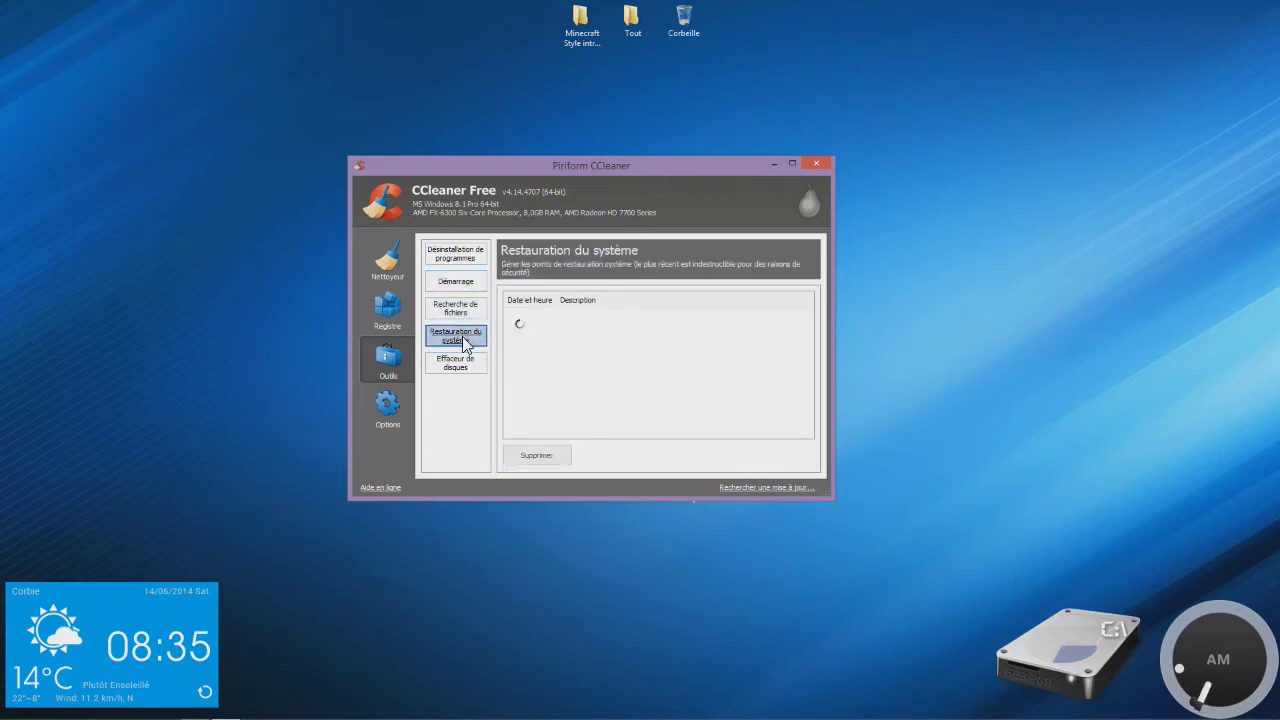
pyautogui.click(463, 365)
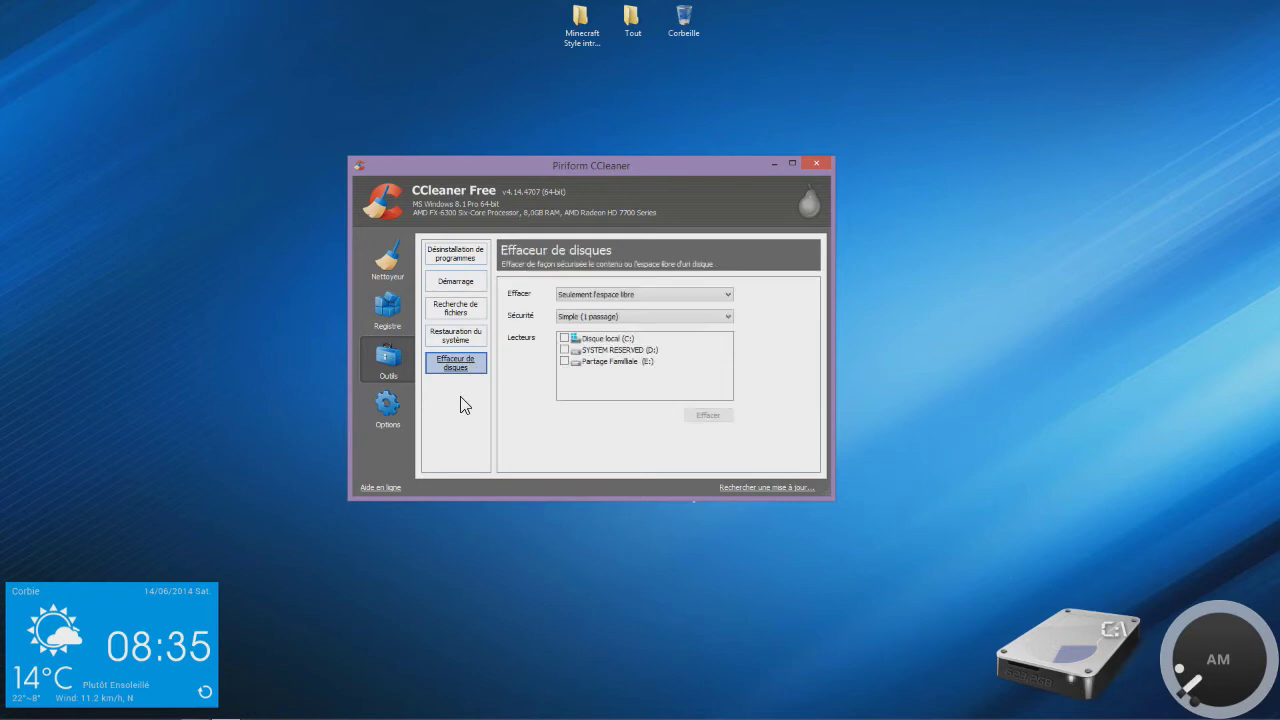
pyautogui.click(452, 258)
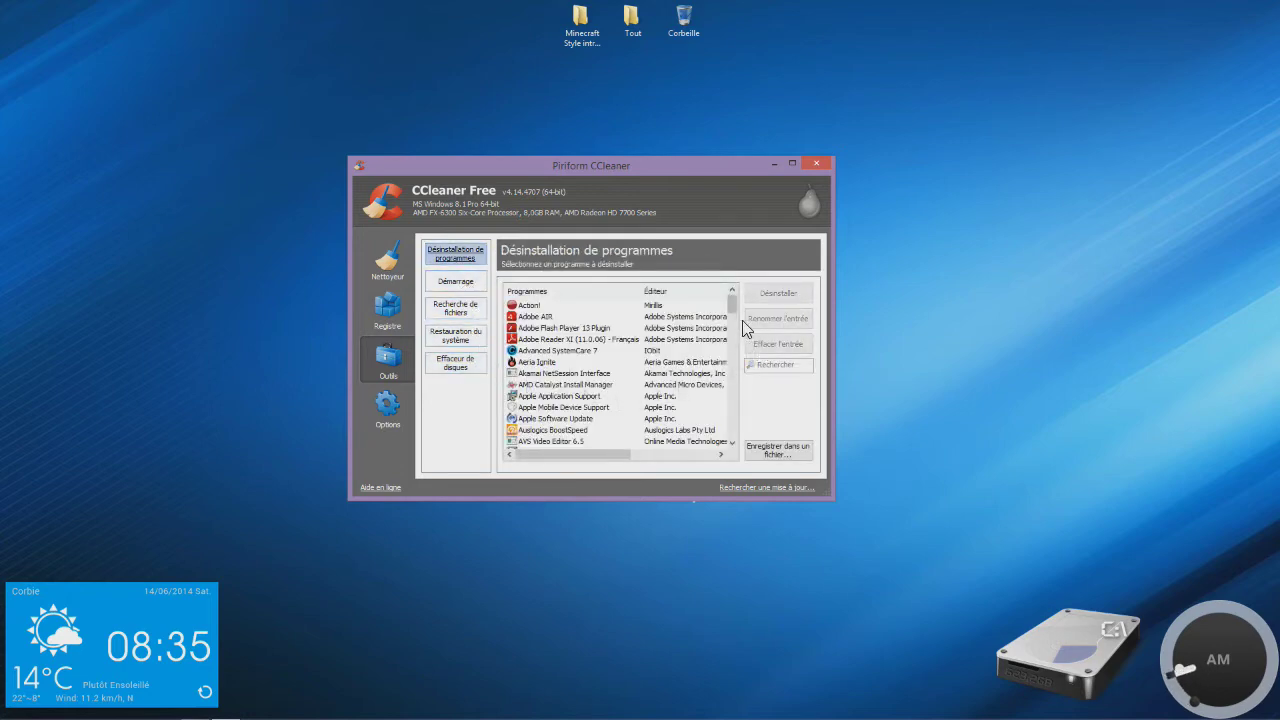
pyautogui.scroll(-1, 735, 312)
pyautogui.moveTo(734, 310); pyautogui.dragTo(733, 450)
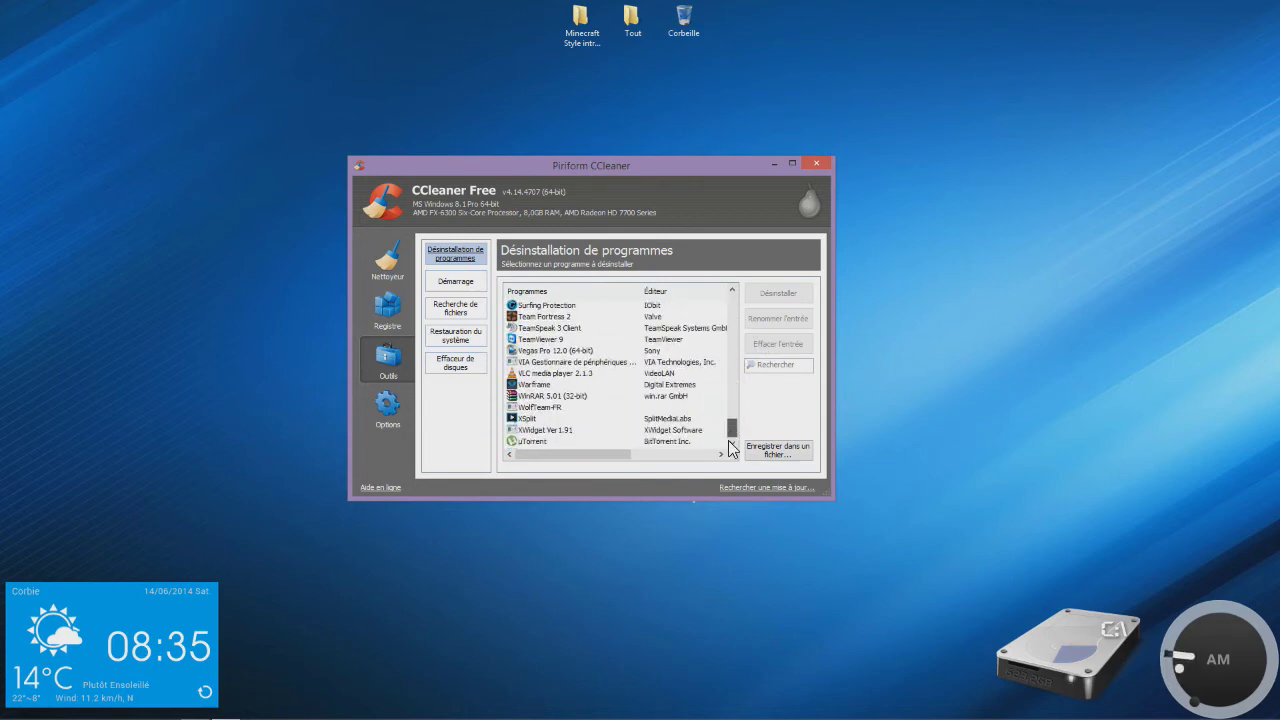
pyautogui.moveTo(734, 443); pyautogui.dragTo(735, 420)
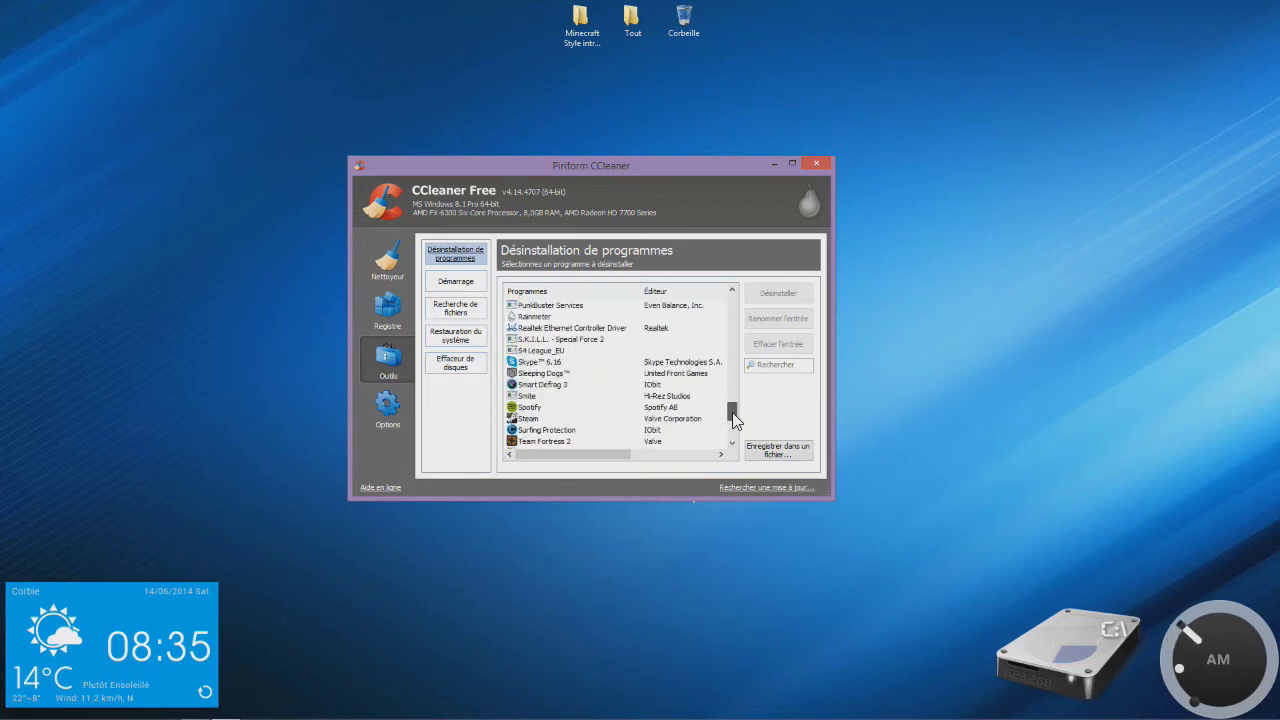
pyautogui.moveTo(735, 420); pyautogui.dragTo(633, 281)
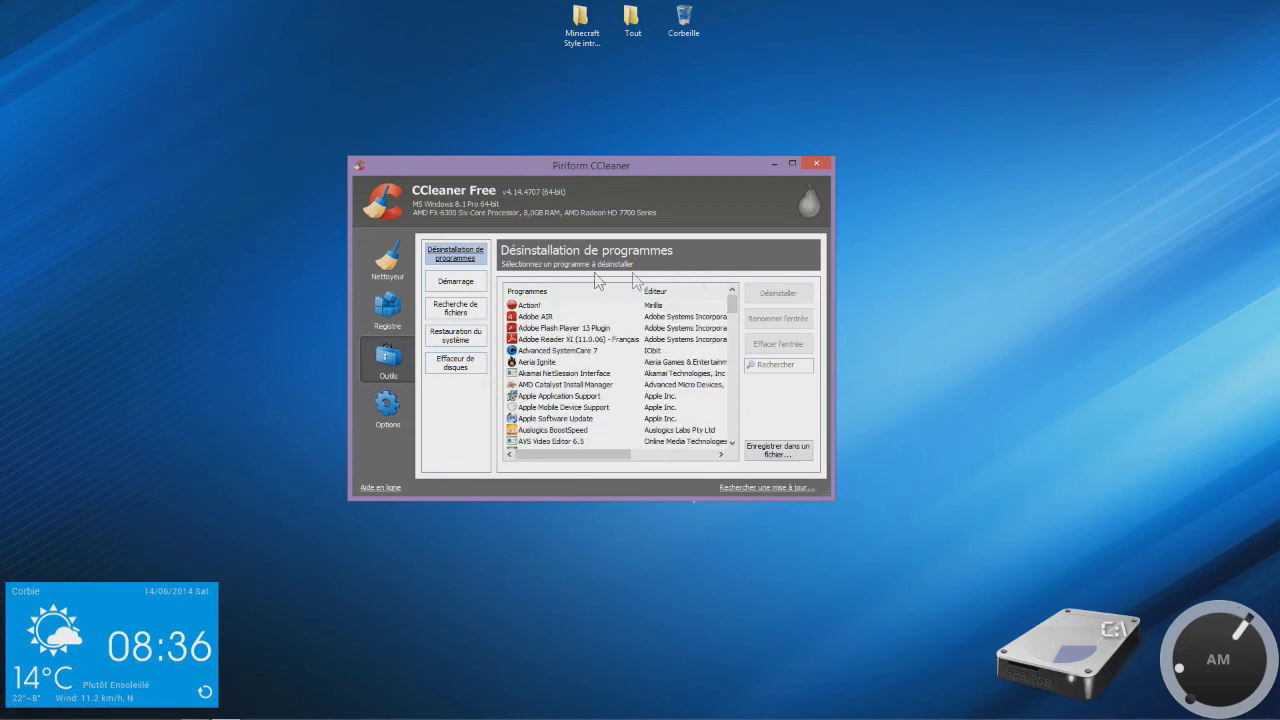
# Return to the cleaning results and close CCleaner.
pyautogui.click(388, 310)
pyautogui.click(388, 262)
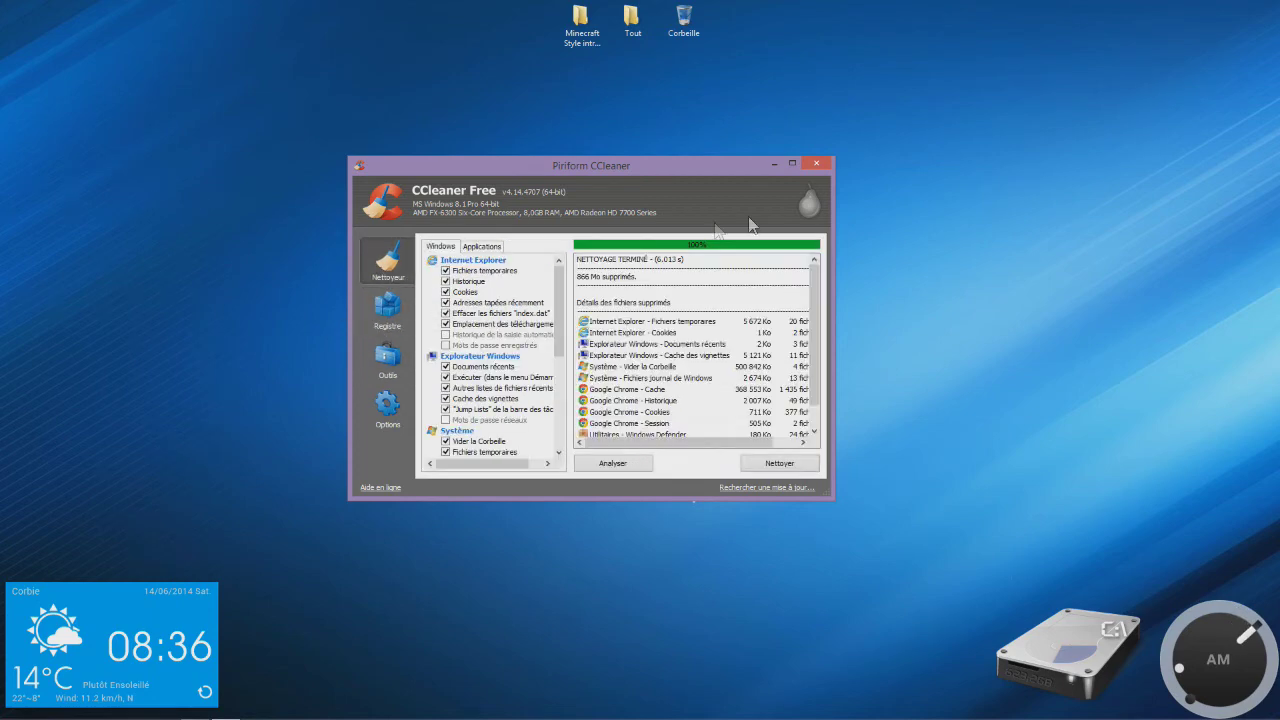
pyautogui.click(818, 163)
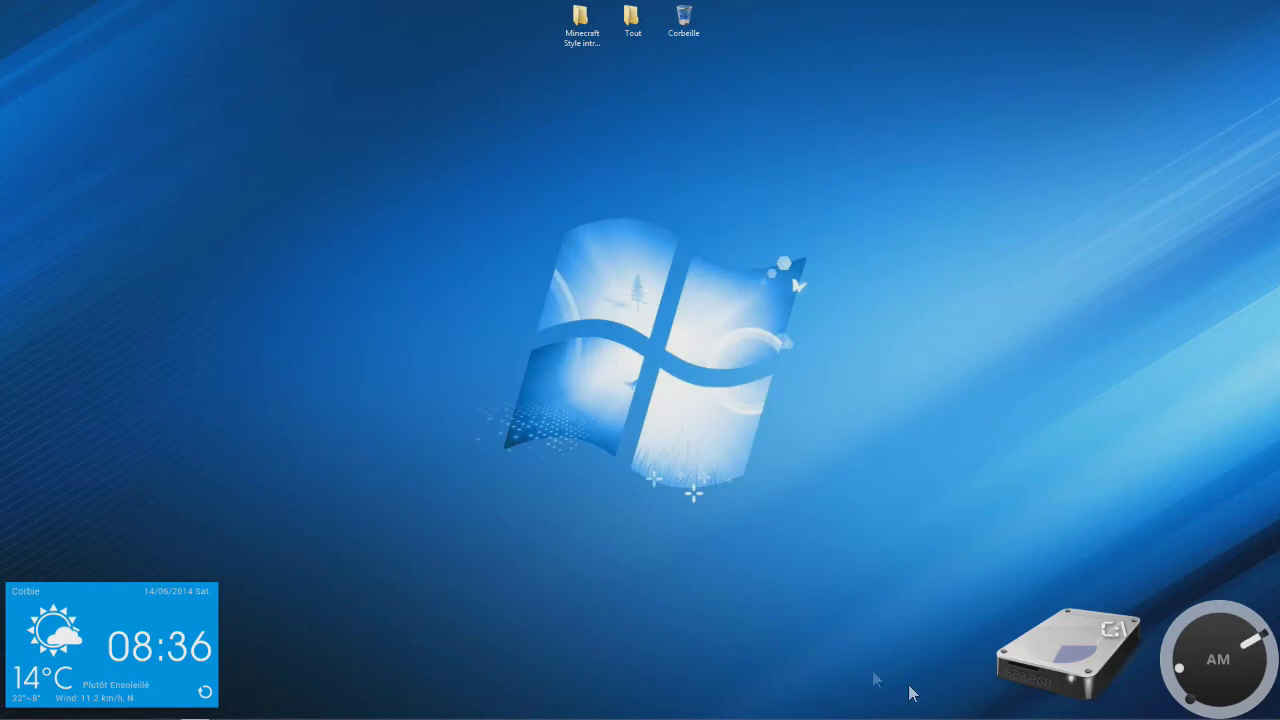
# Search the computer for Auslogics BoostSpeed, launch it and allow it to make changes to the system.
pyautogui.moveTo(1068, 716)
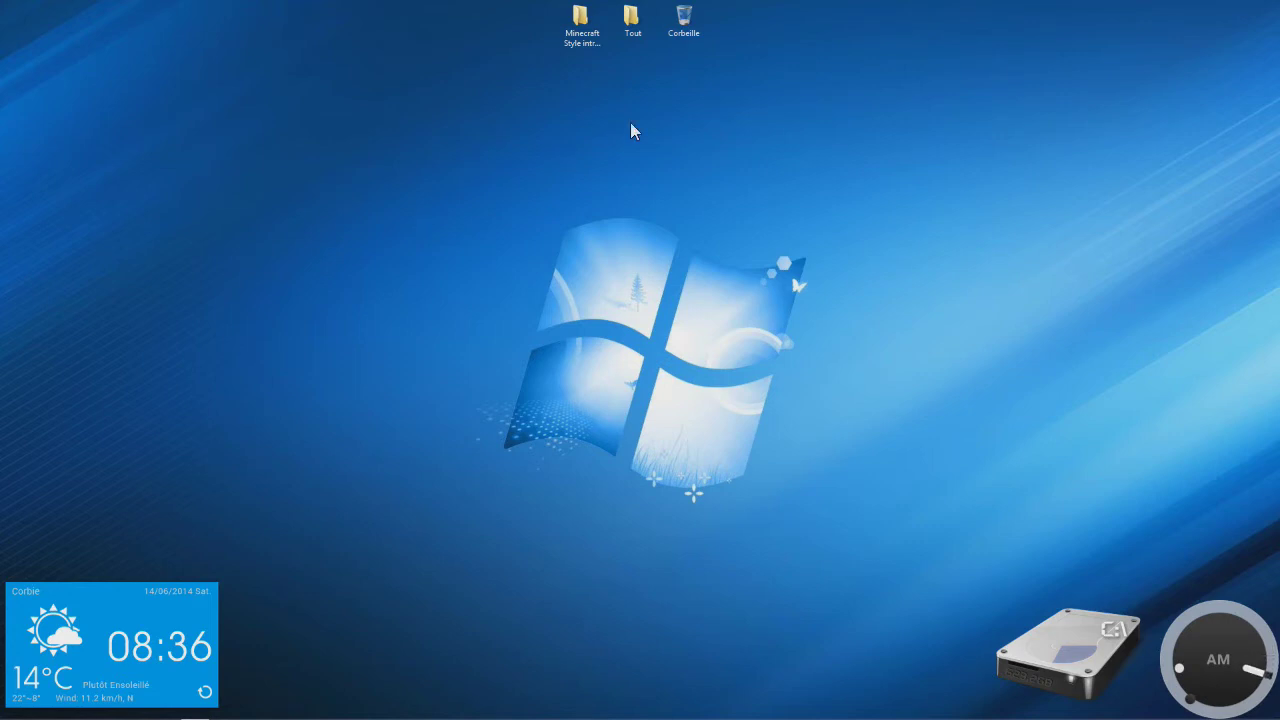
pyautogui.moveTo(1274, 8)
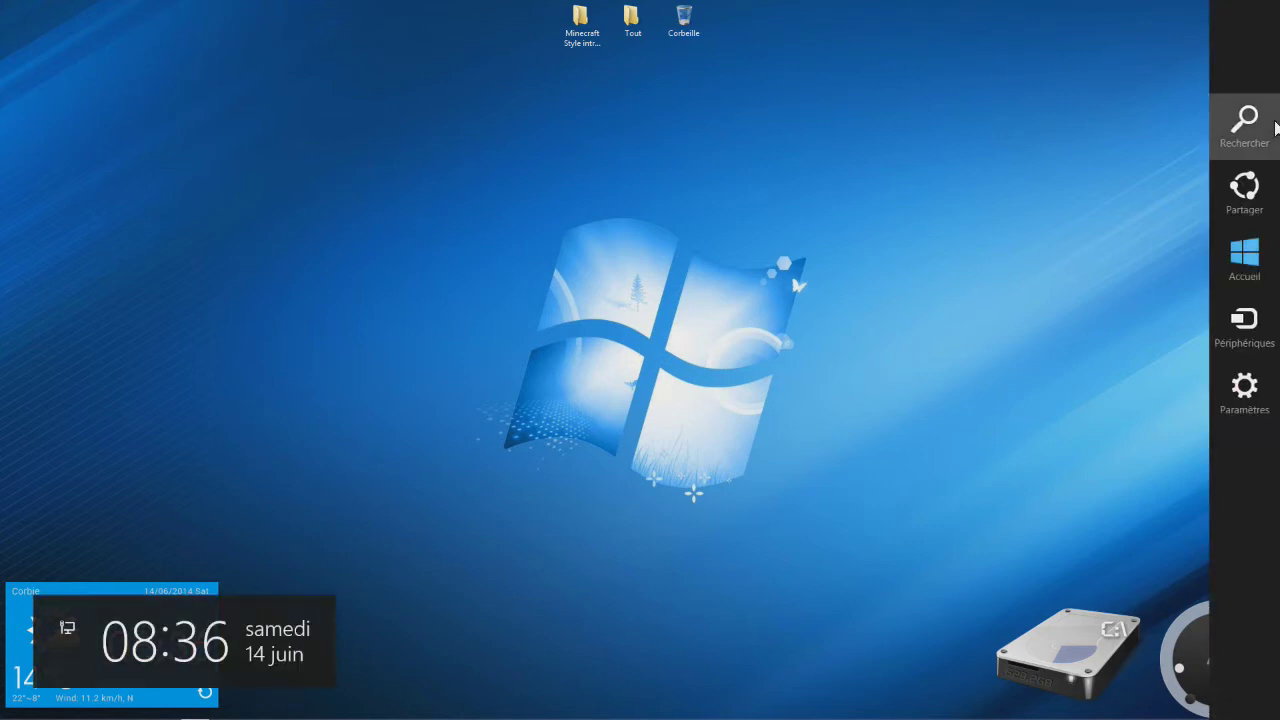
pyautogui.click(1268, 120)
pyautogui.write('a')
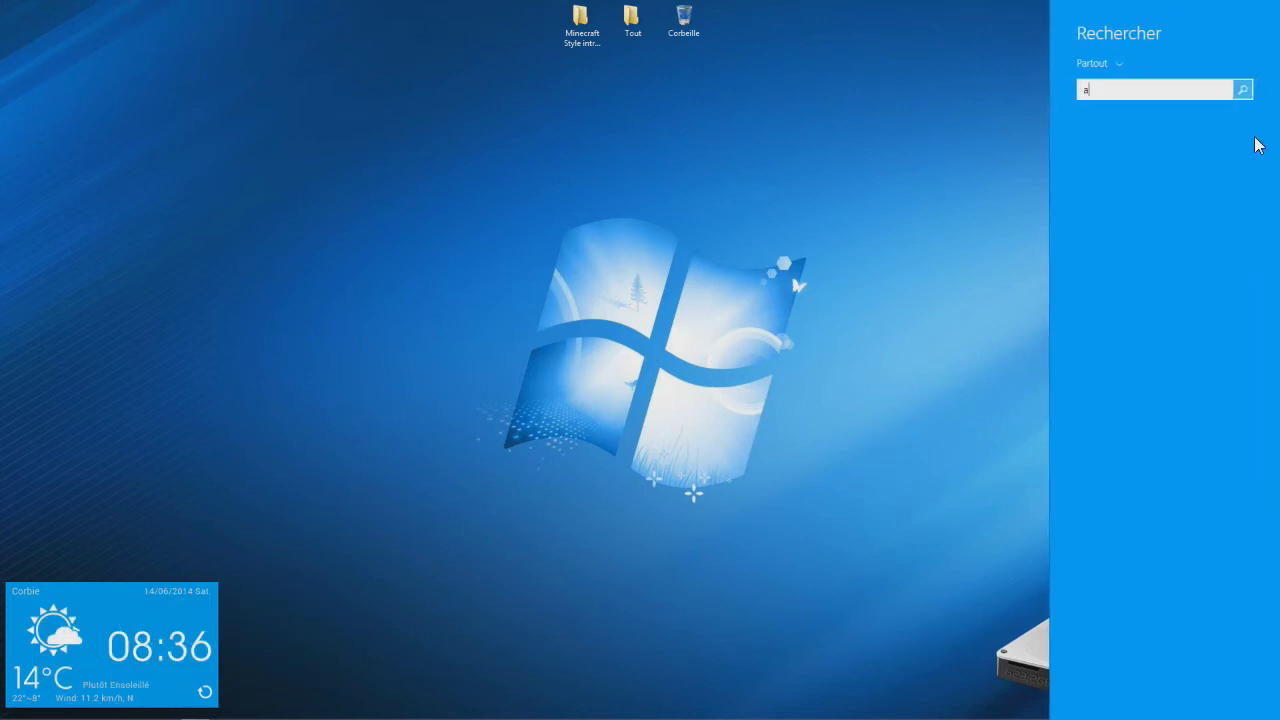
pyautogui.write('us')
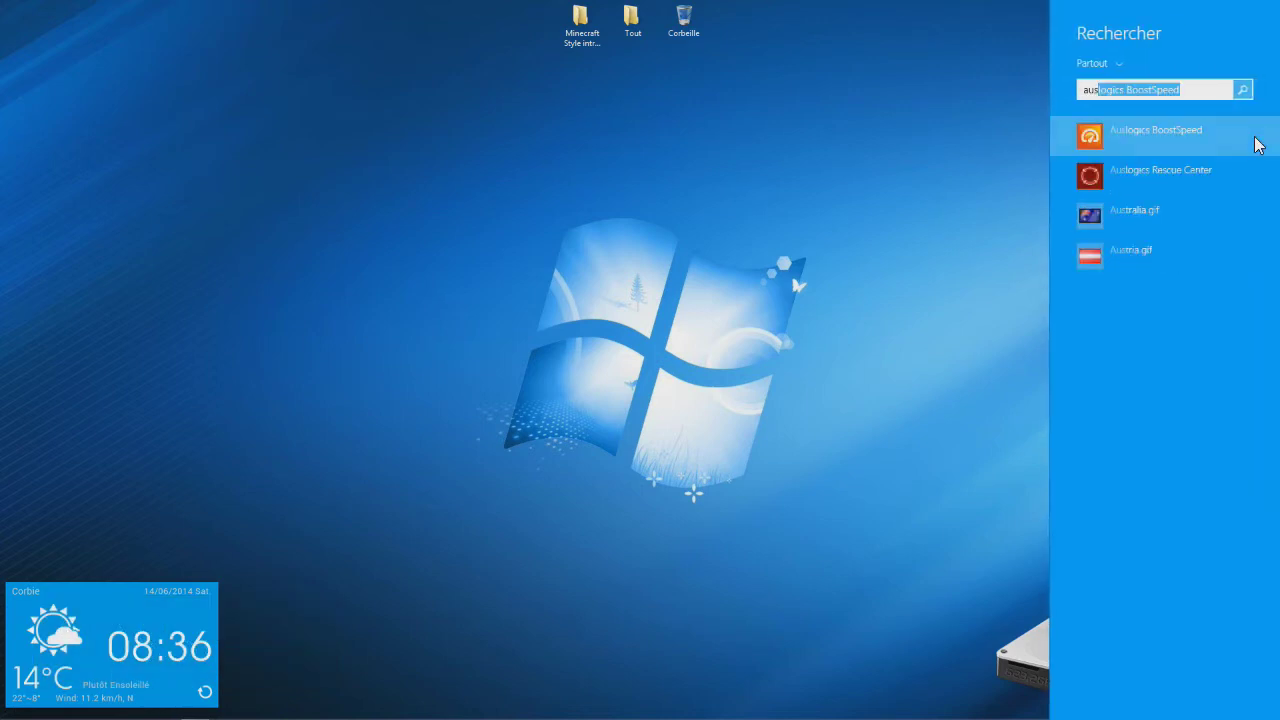
pyautogui.click(1154, 144)
pyautogui.click(680, 379)
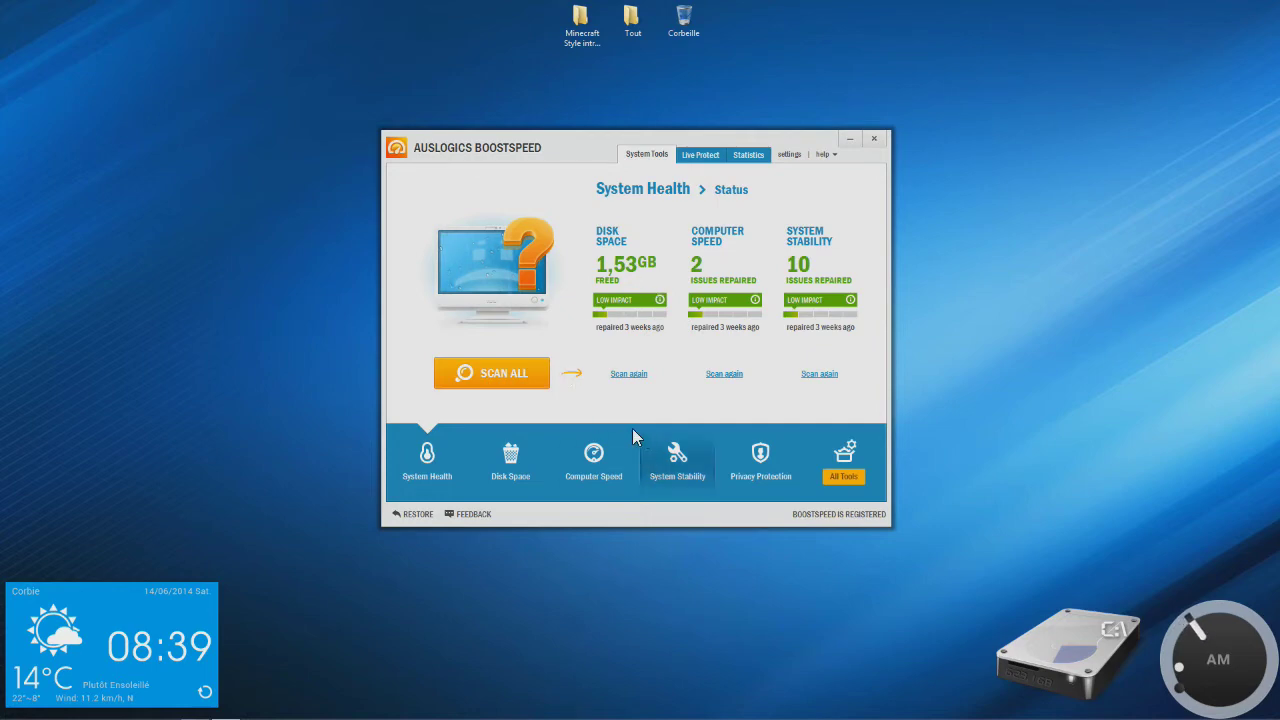
# Scan all System Health areas and run the Privacy Protection scan in Auslogics BoostSpeed.
pyautogui.click(512, 385)
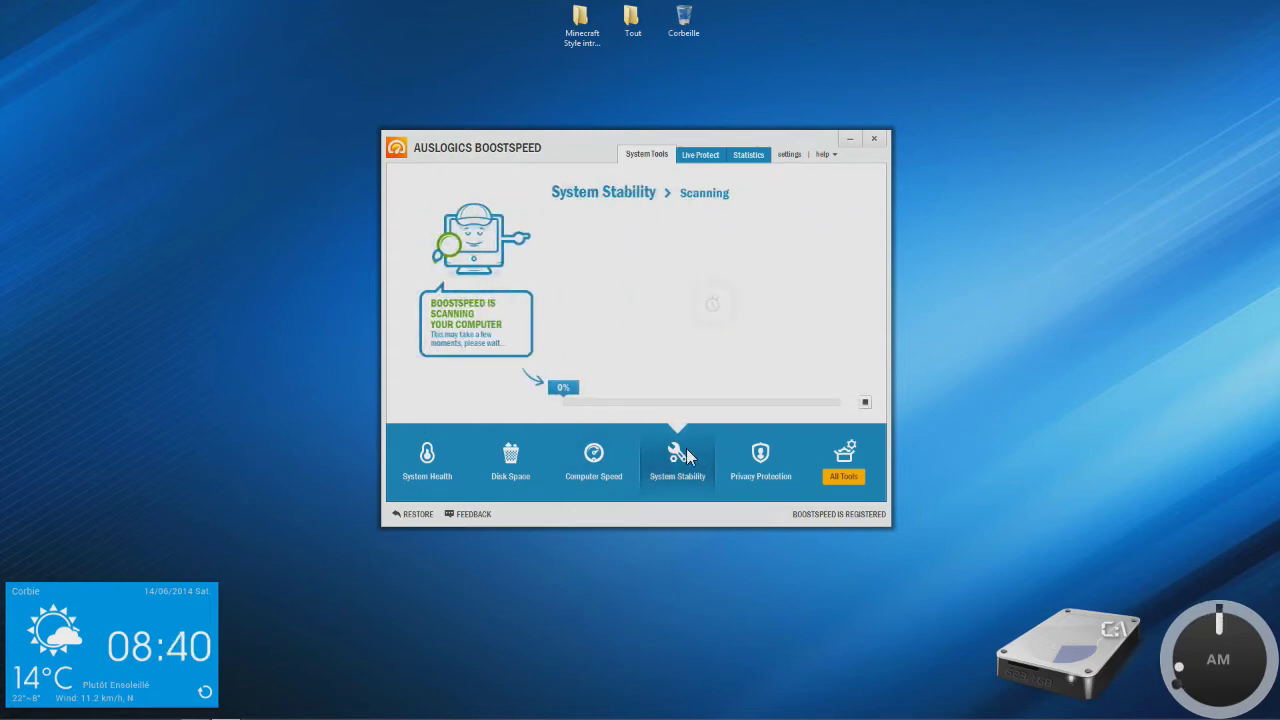
pyautogui.click(752, 465)
pyautogui.click(574, 350)
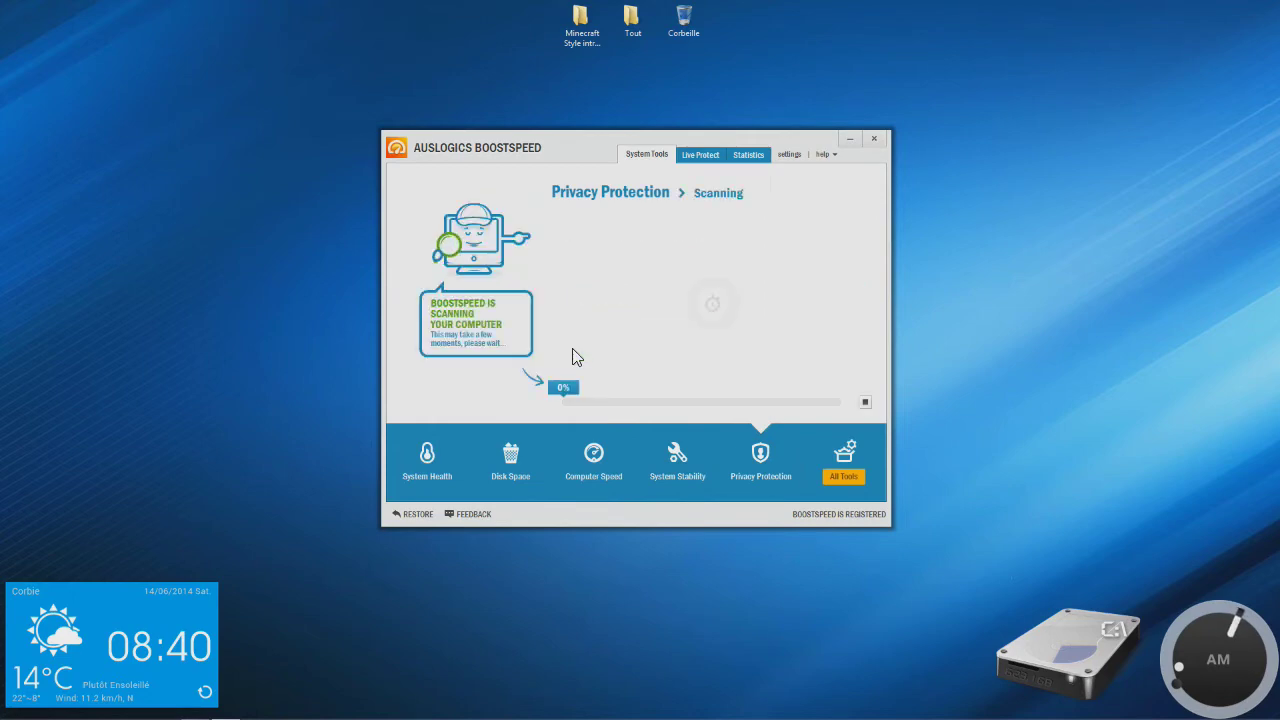
pyautogui.click(401, 466)
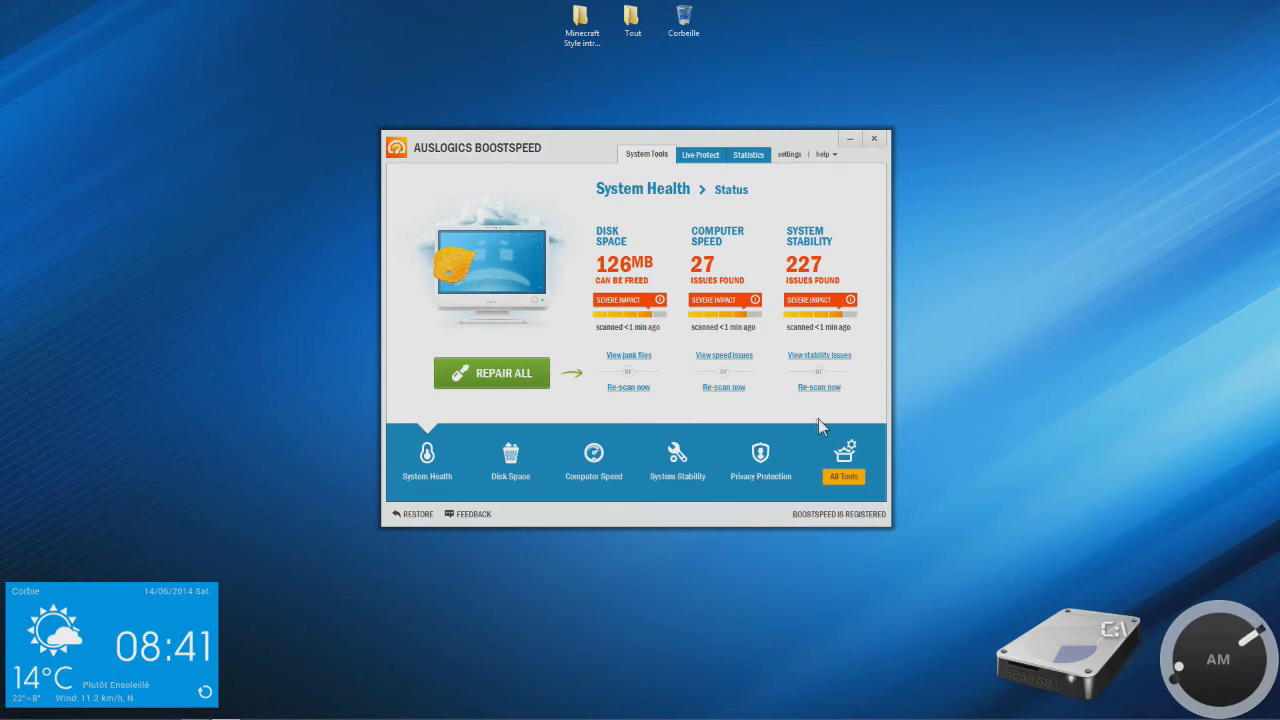
# Repair all disk space, computer speed and system stability issues, and clean up all privacy issues found.
pyautogui.click(764, 465)
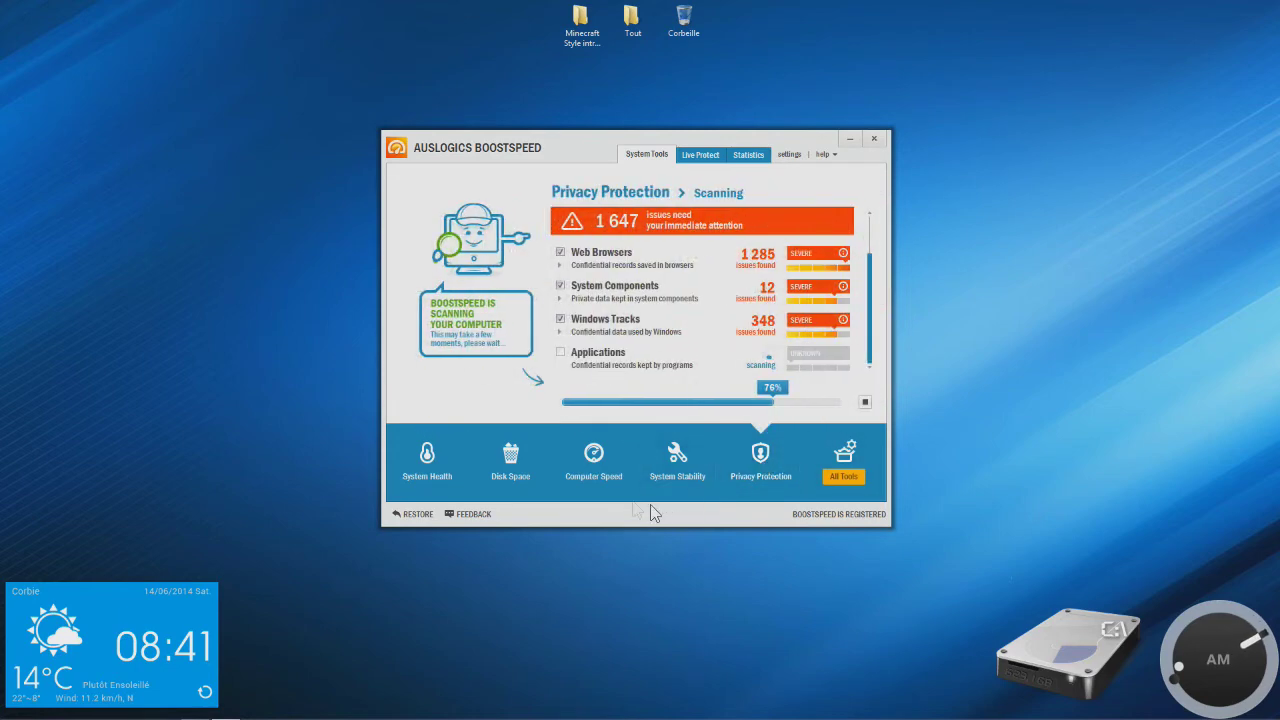
pyautogui.click(431, 474)
pyautogui.click(490, 378)
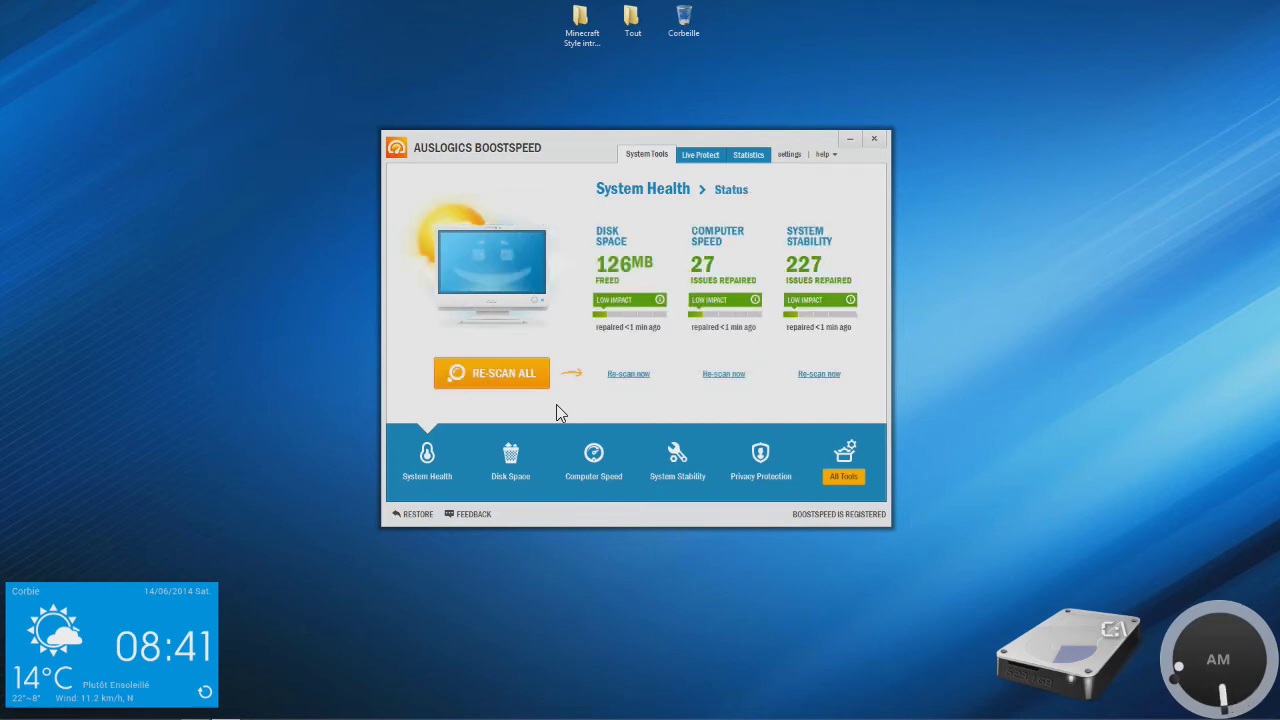
pyautogui.click(796, 460)
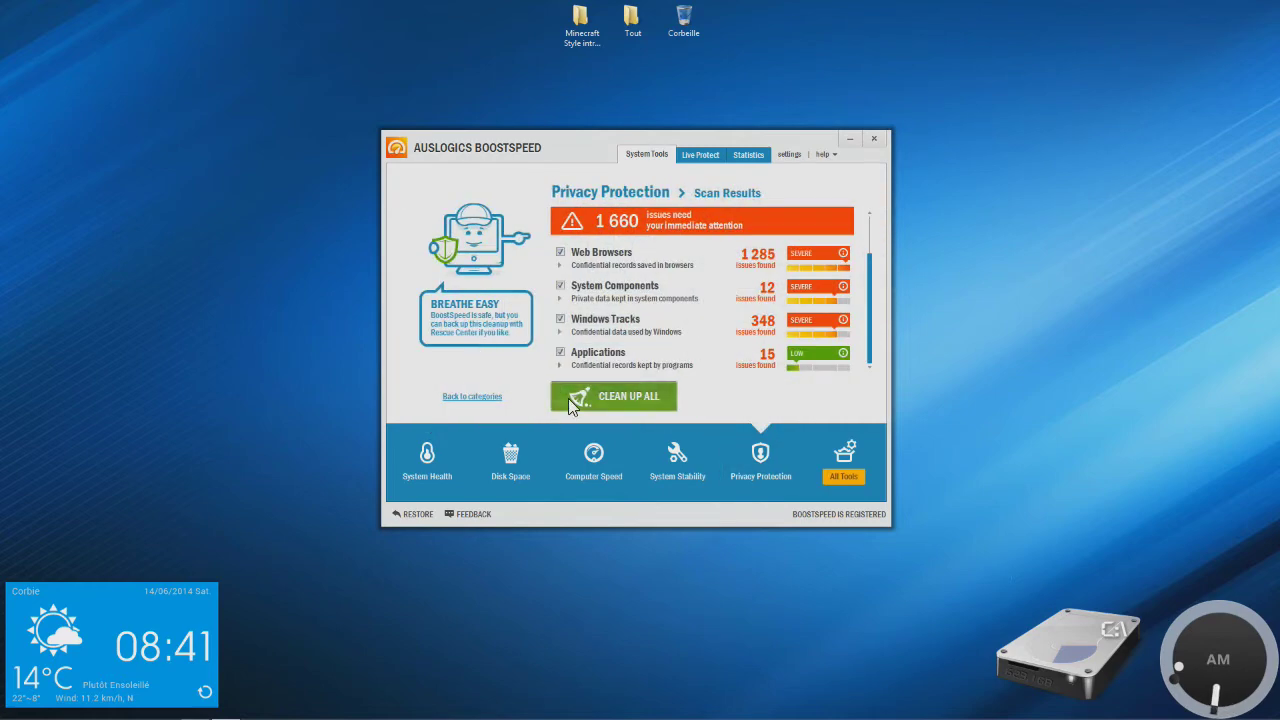
pyautogui.click(613, 396)
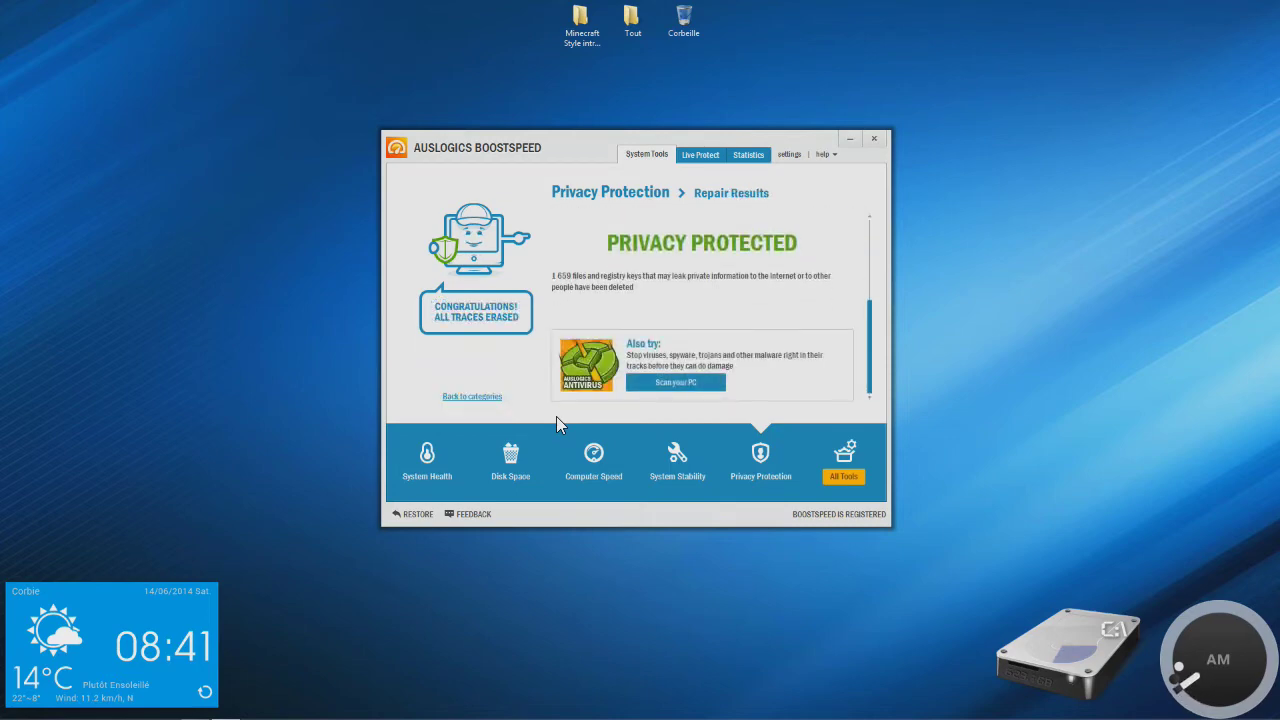
# Close the Auslogics BoostSpeed window and exit its background process.
pyautogui.click(874, 140)
pyautogui.moveTo(1069, 712)
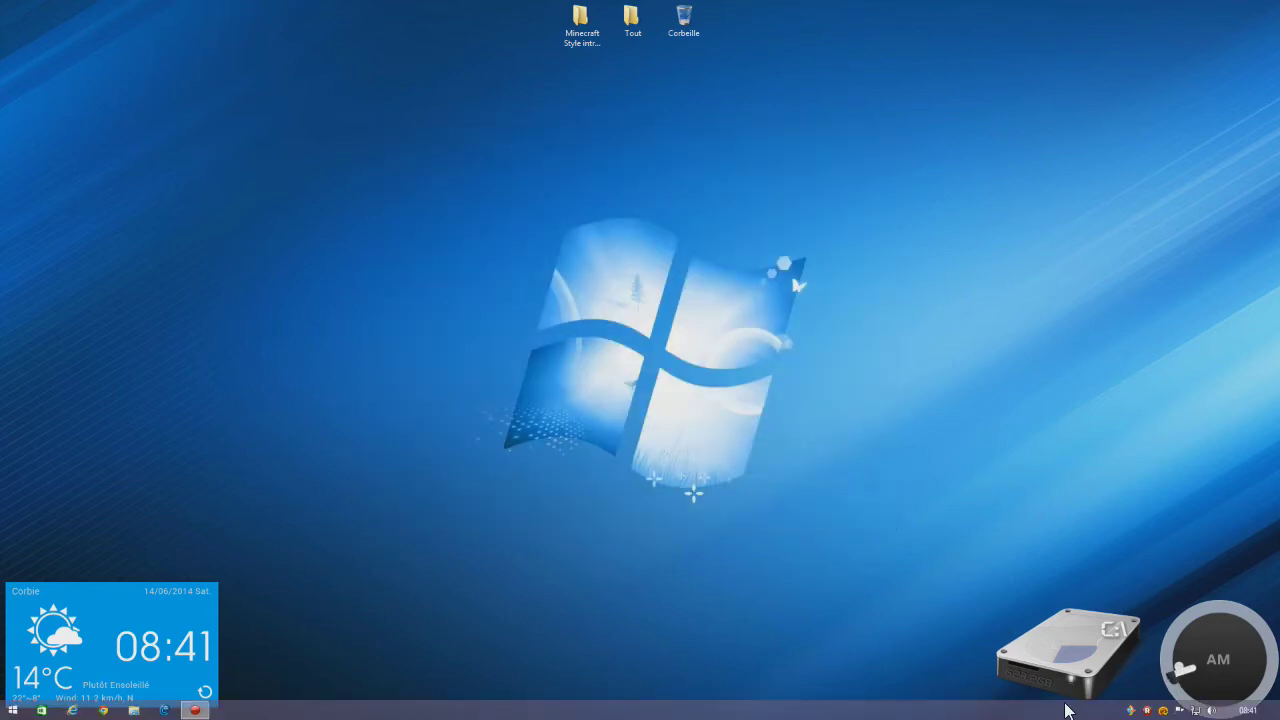
pyautogui.rightClick(1160, 710)
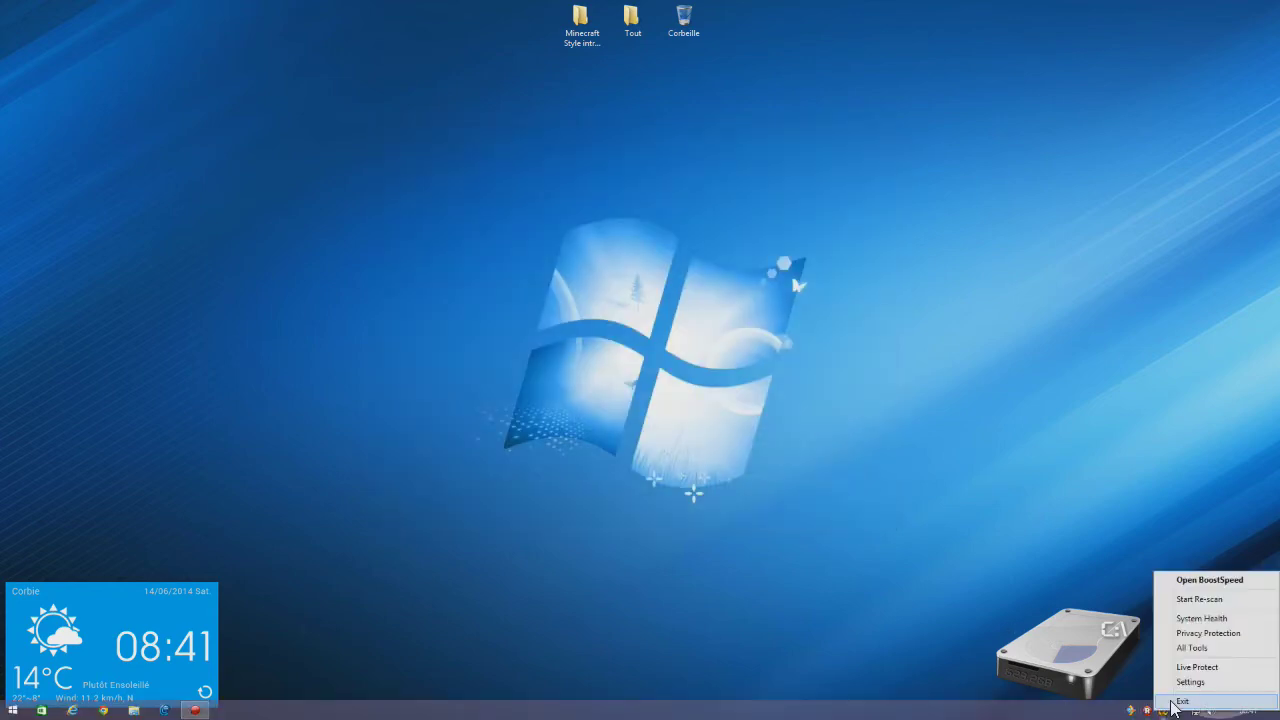
pyautogui.click(1190, 680)
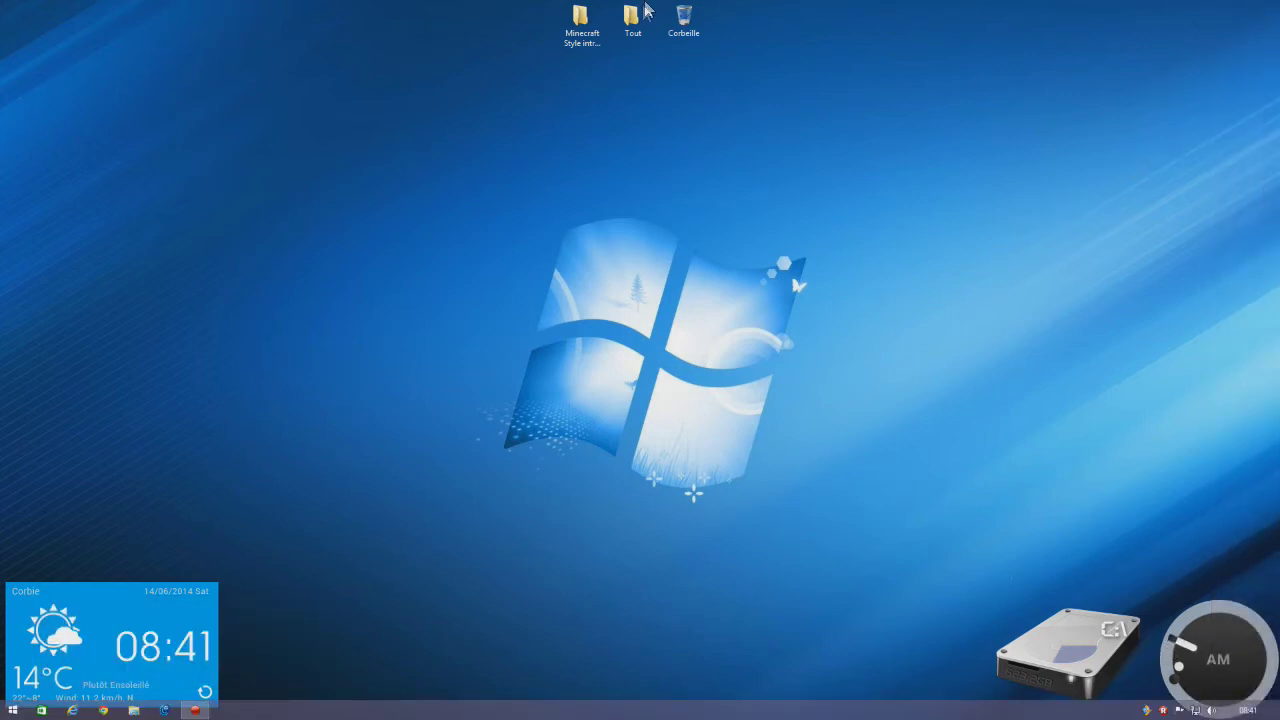
# Search the computer for Advanced SystemCare 7, launch it and allow it to make changes to the system.
pyautogui.click(1271, 152)
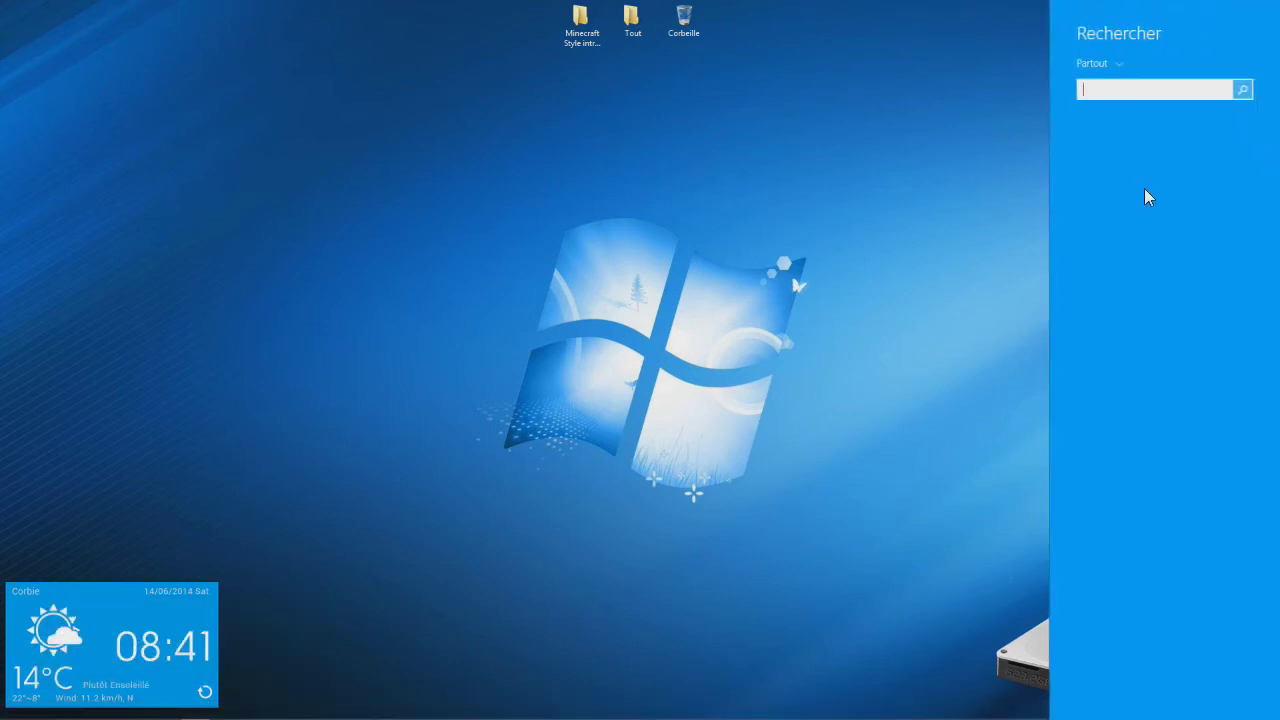
pyautogui.write('advanced SystemCare 7')
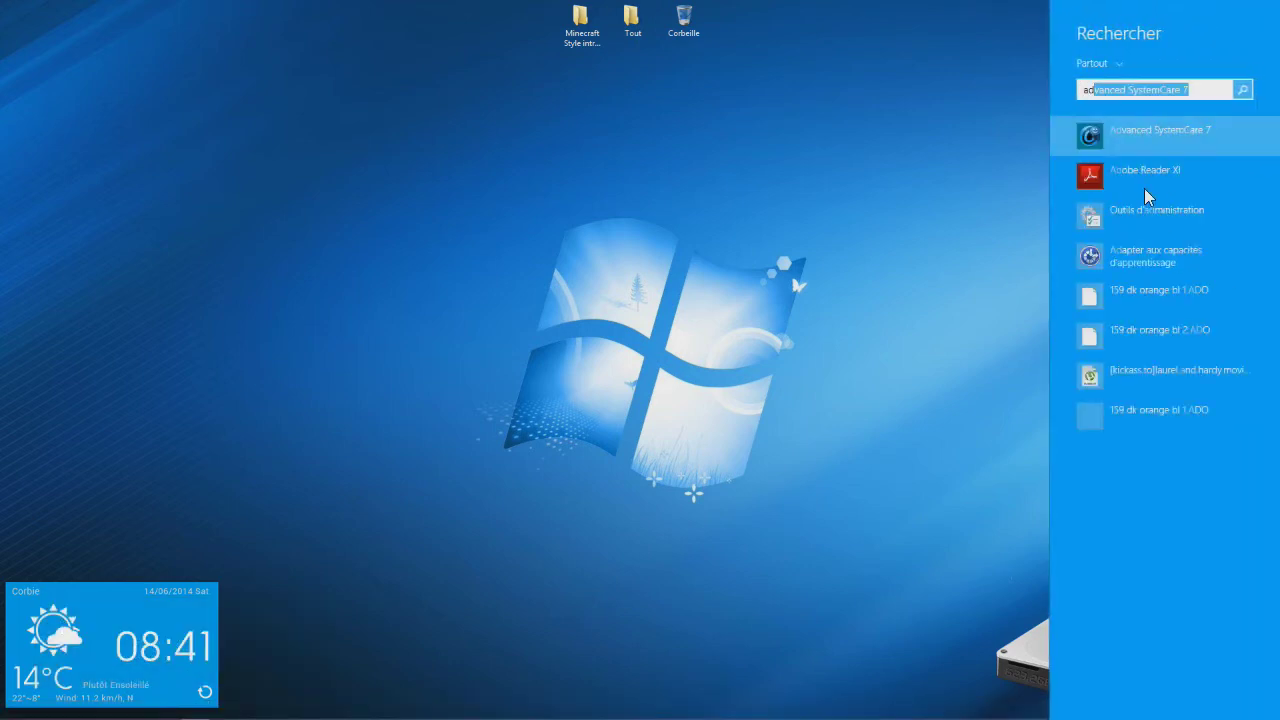
pyautogui.click(1177, 130)
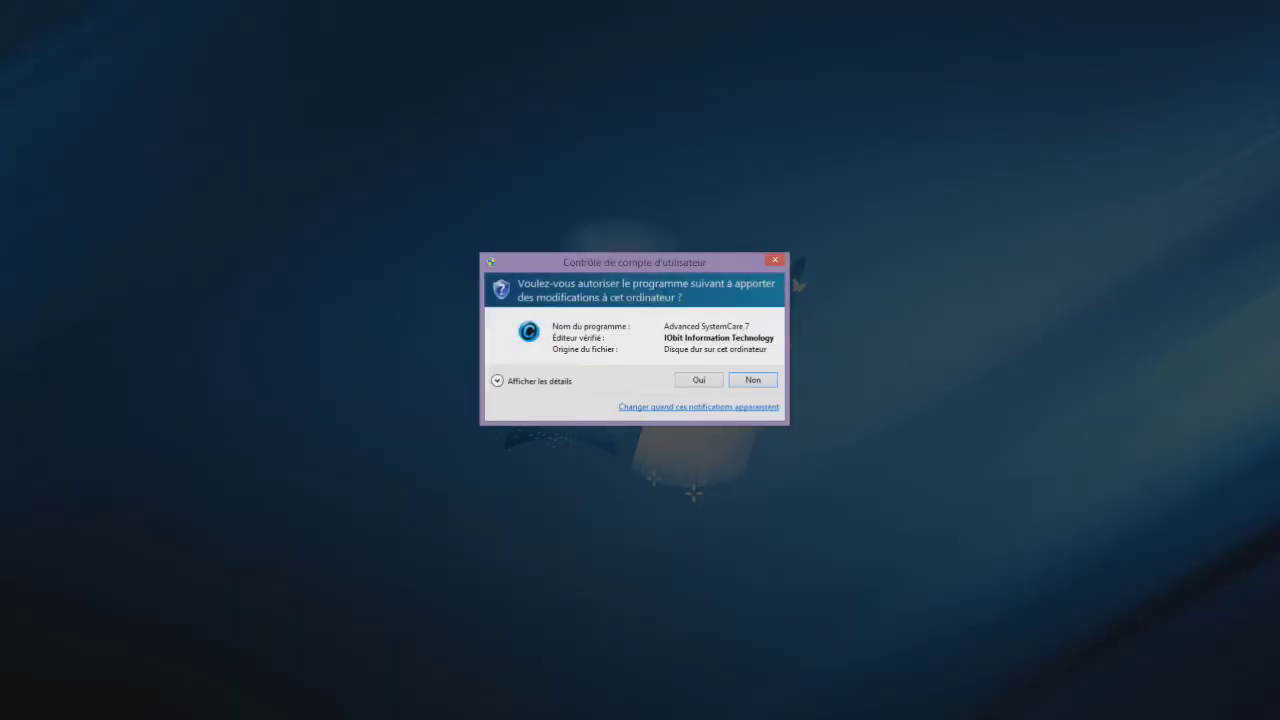
pyautogui.click(700, 381)
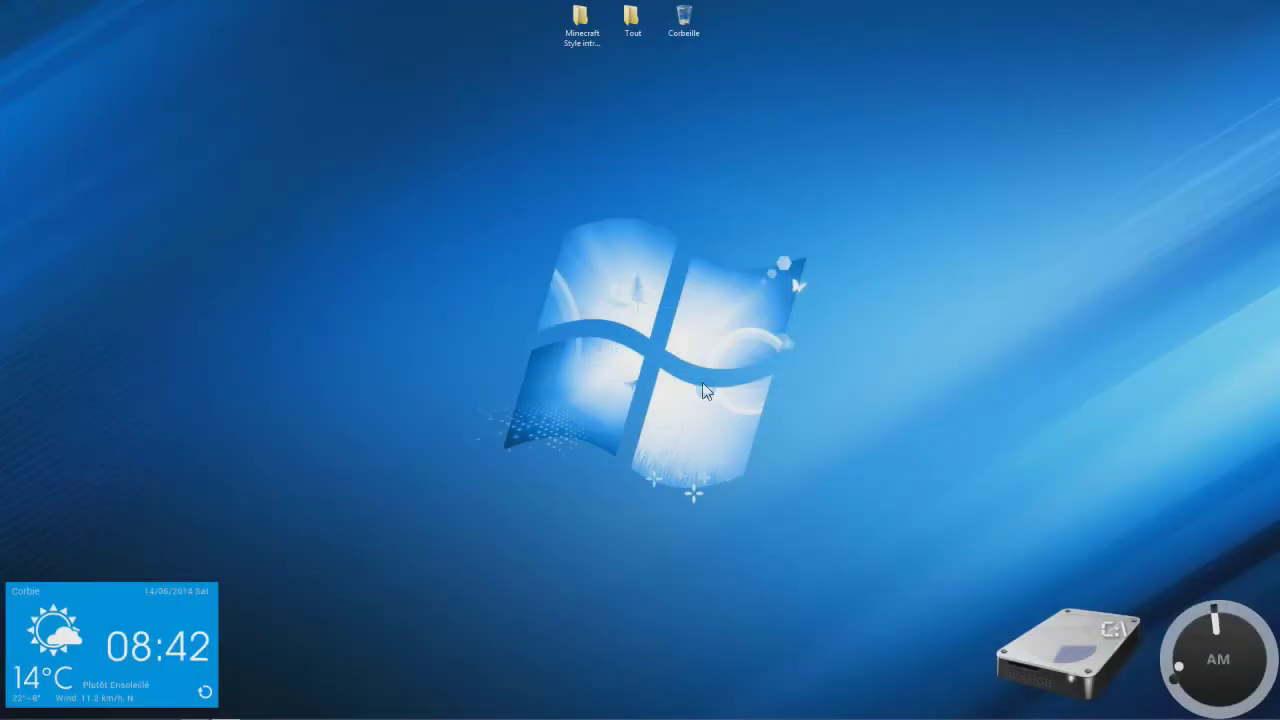
# Scan the PC with all maintenance options selected, repair every problem found and return to the main interface.
pyautogui.click(810, 358)
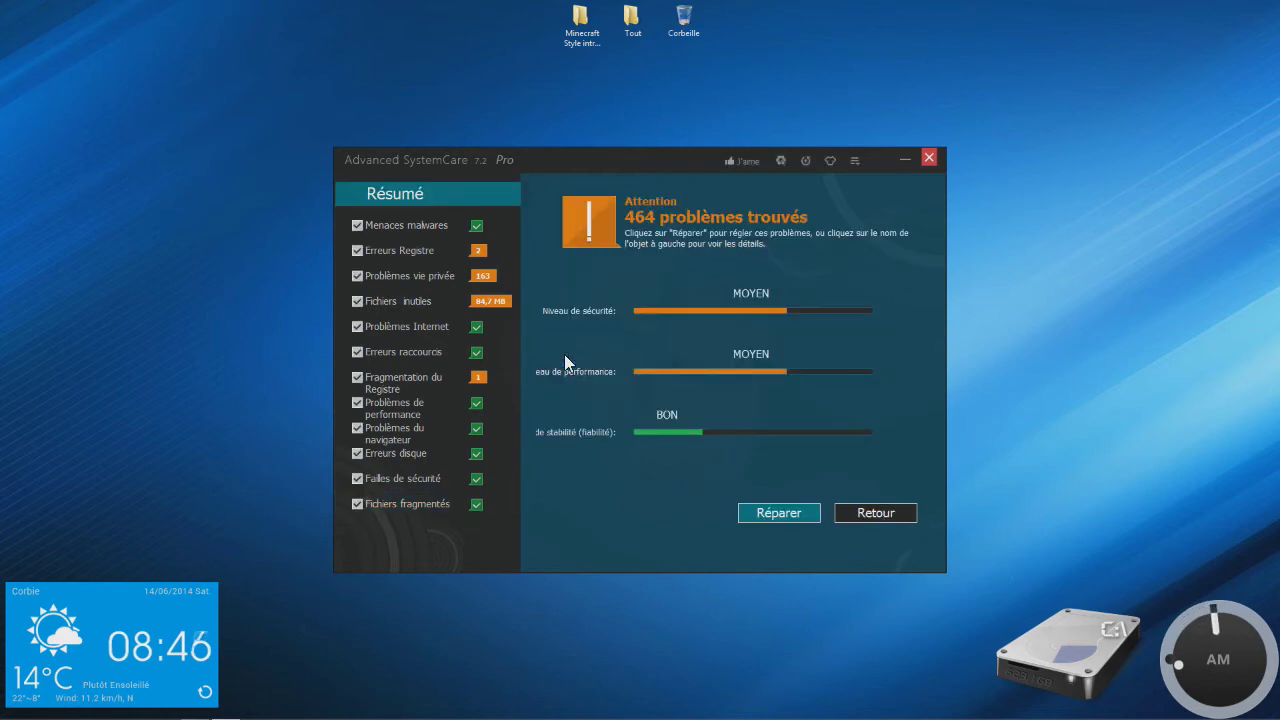
pyautogui.click(810, 512)
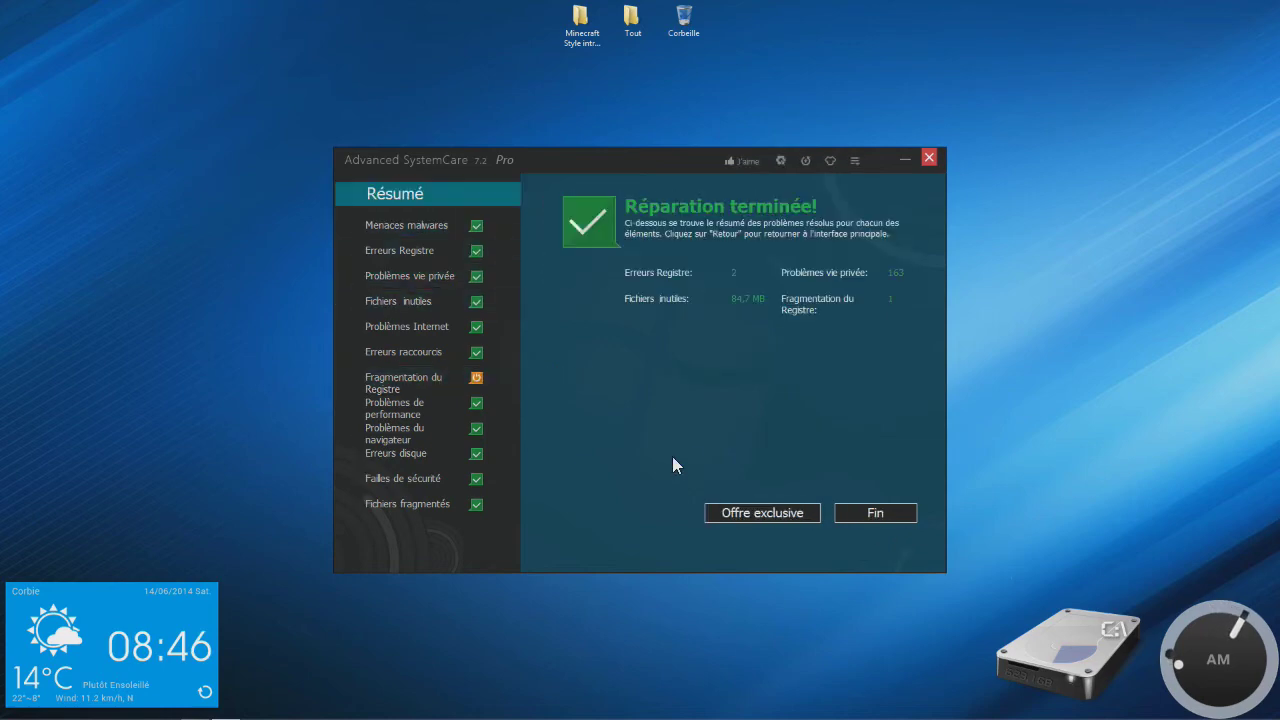
pyautogui.click(868, 513)
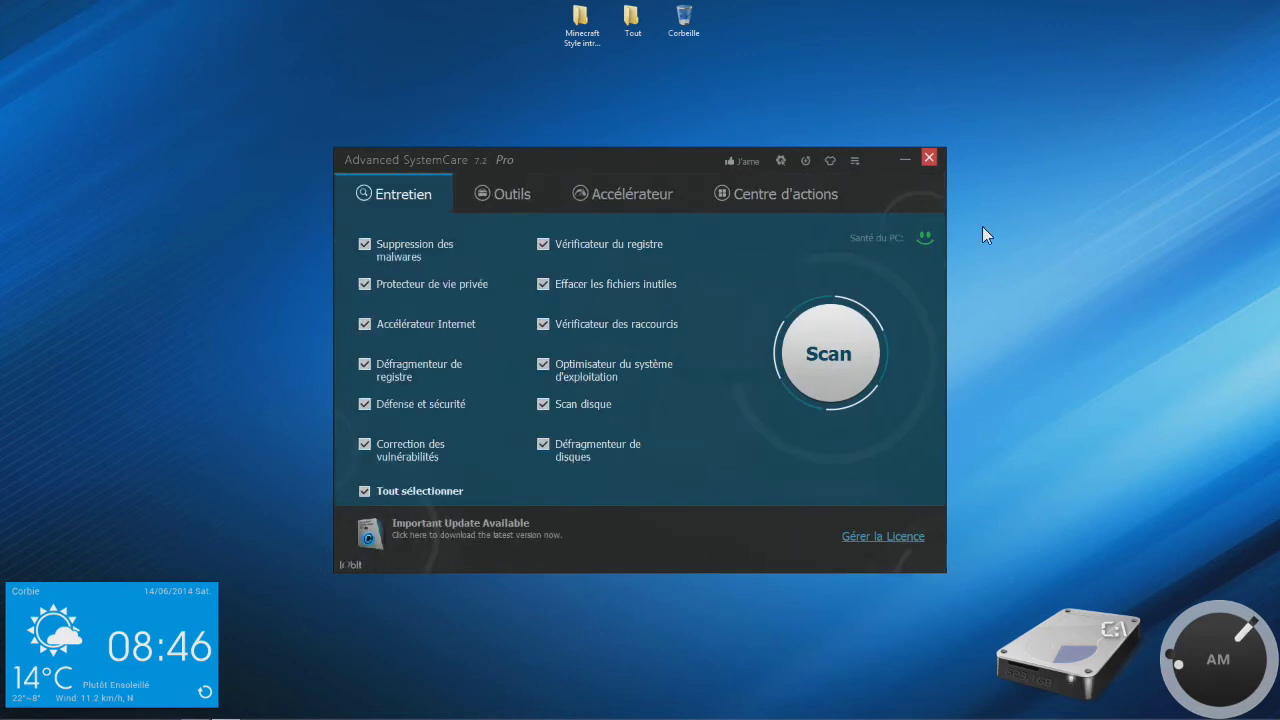
# Check the drivers for outdated versions with Optimisation des Pilotes and postpone the Driver Booster program update.
pyautogui.click(577, 202)
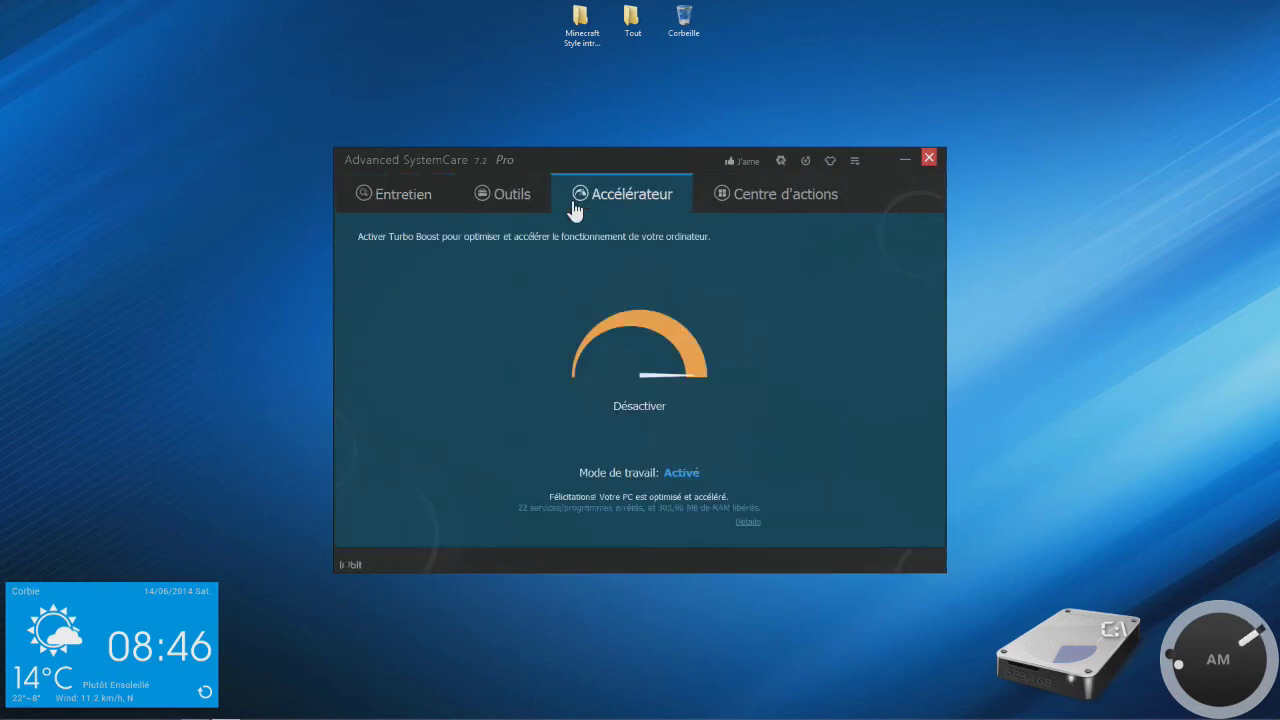
pyautogui.click(486, 206)
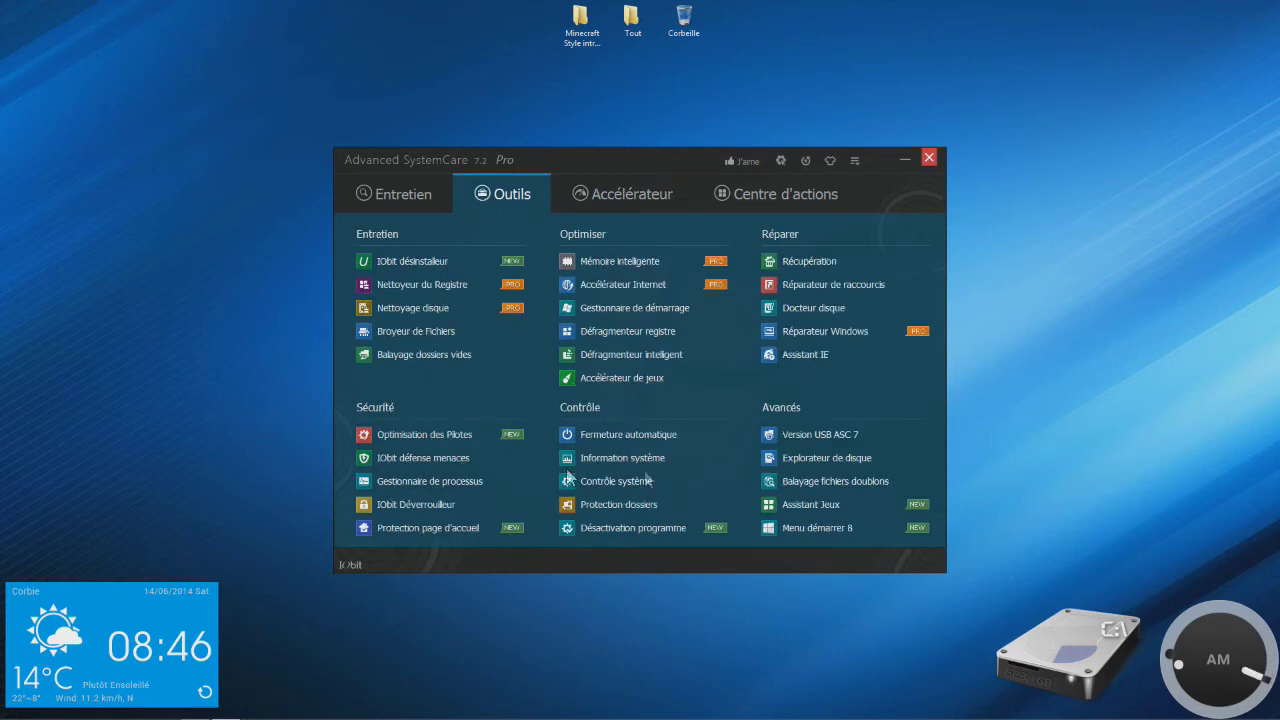
pyautogui.click(457, 436)
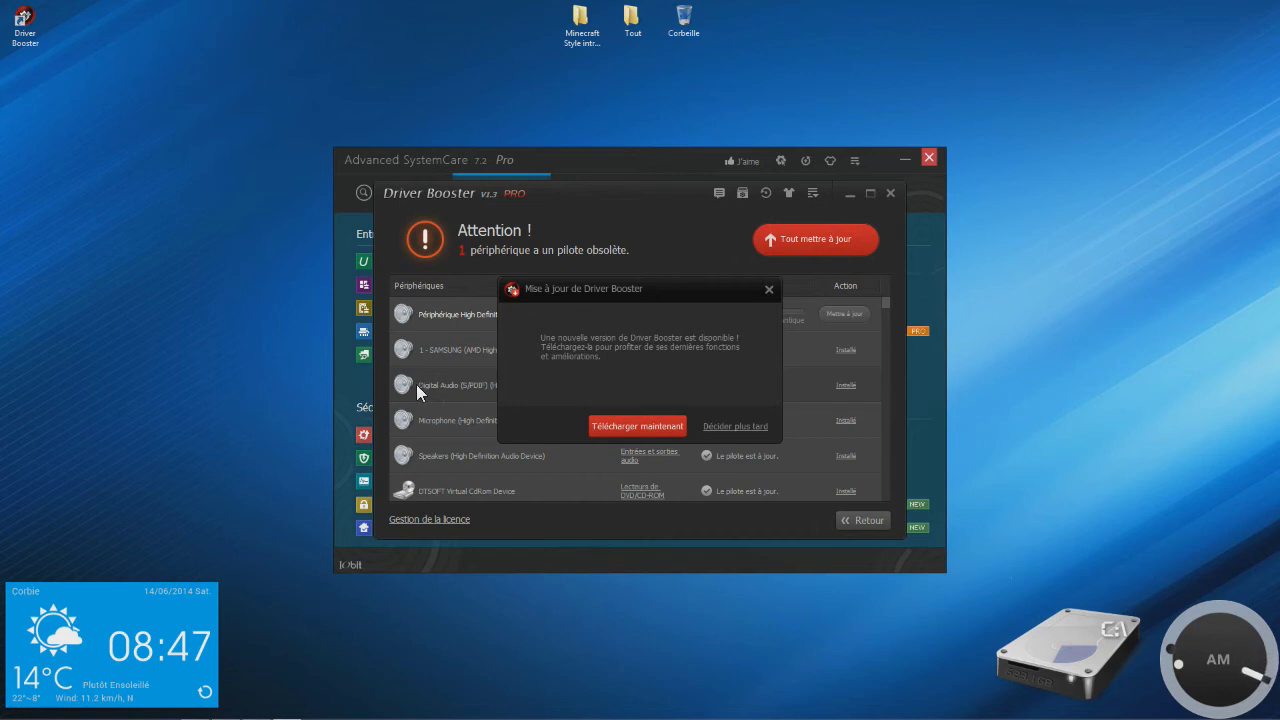
pyautogui.click(729, 423)
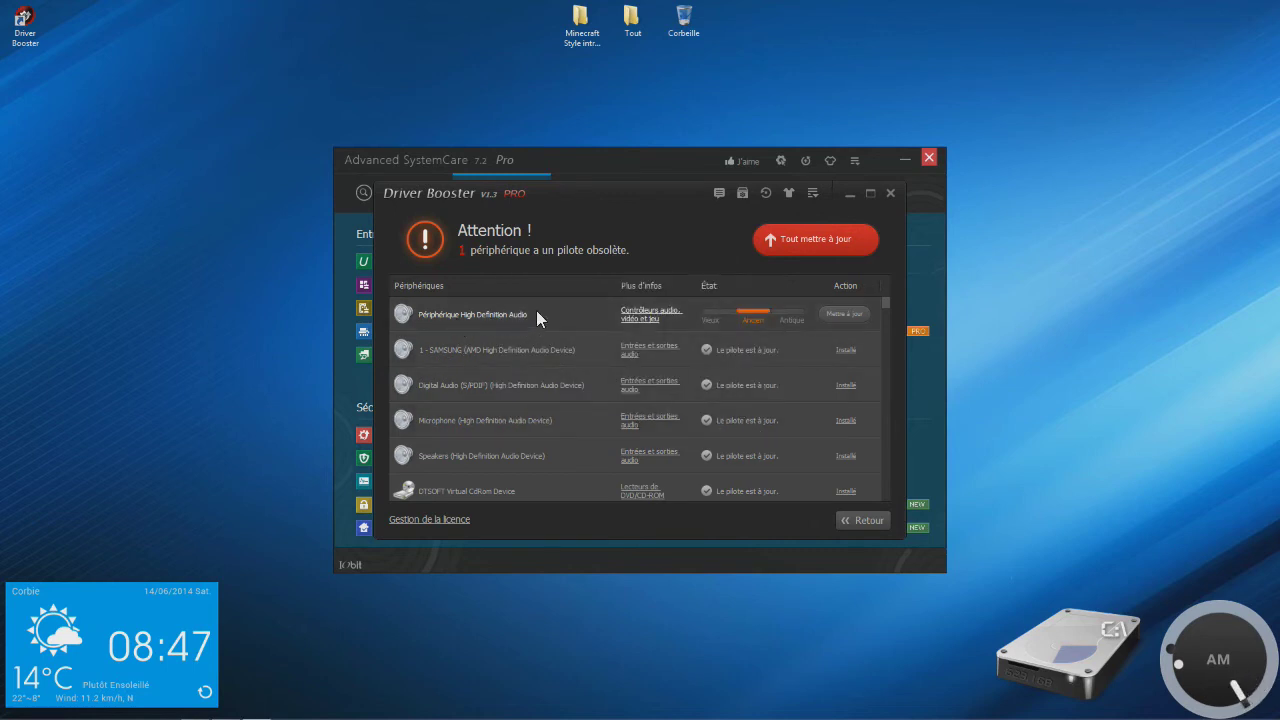
# Quit Driver Booster and Advanced SystemCare along with their background processes, and move the Driver Booster desktop shortcut into the Tout folder.
pyautogui.click(888, 194)
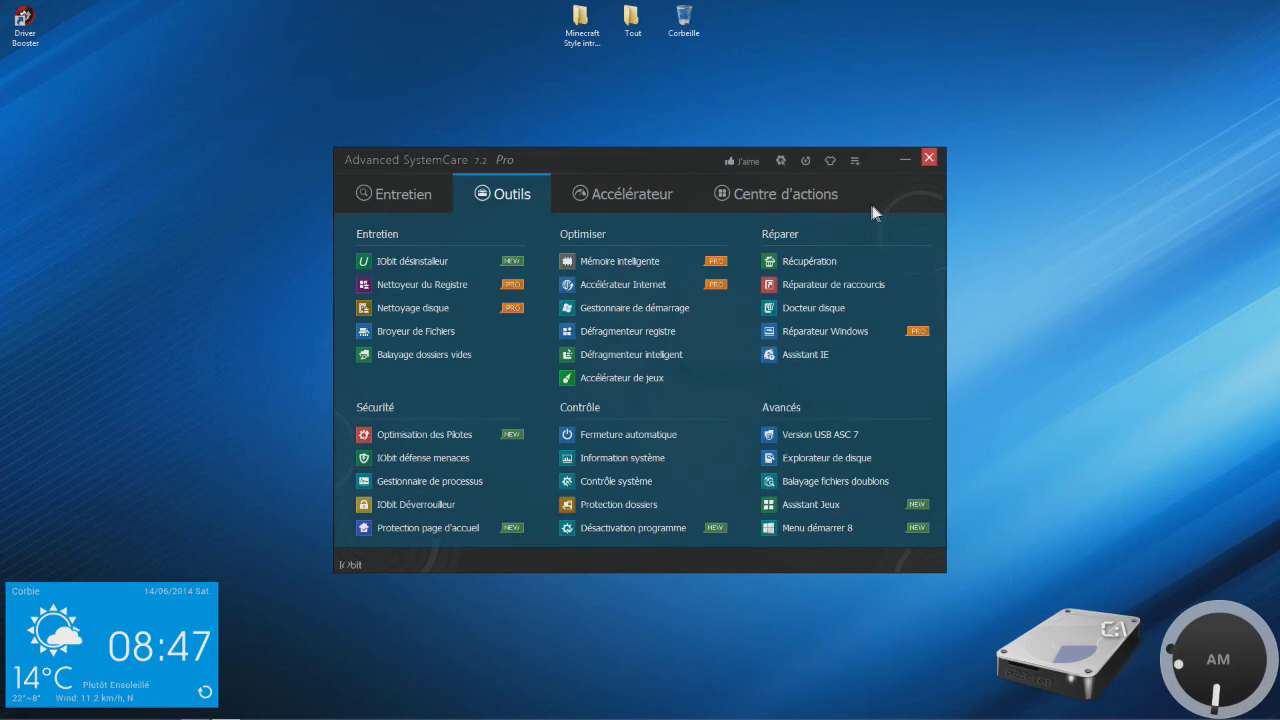
pyautogui.click(925, 159)
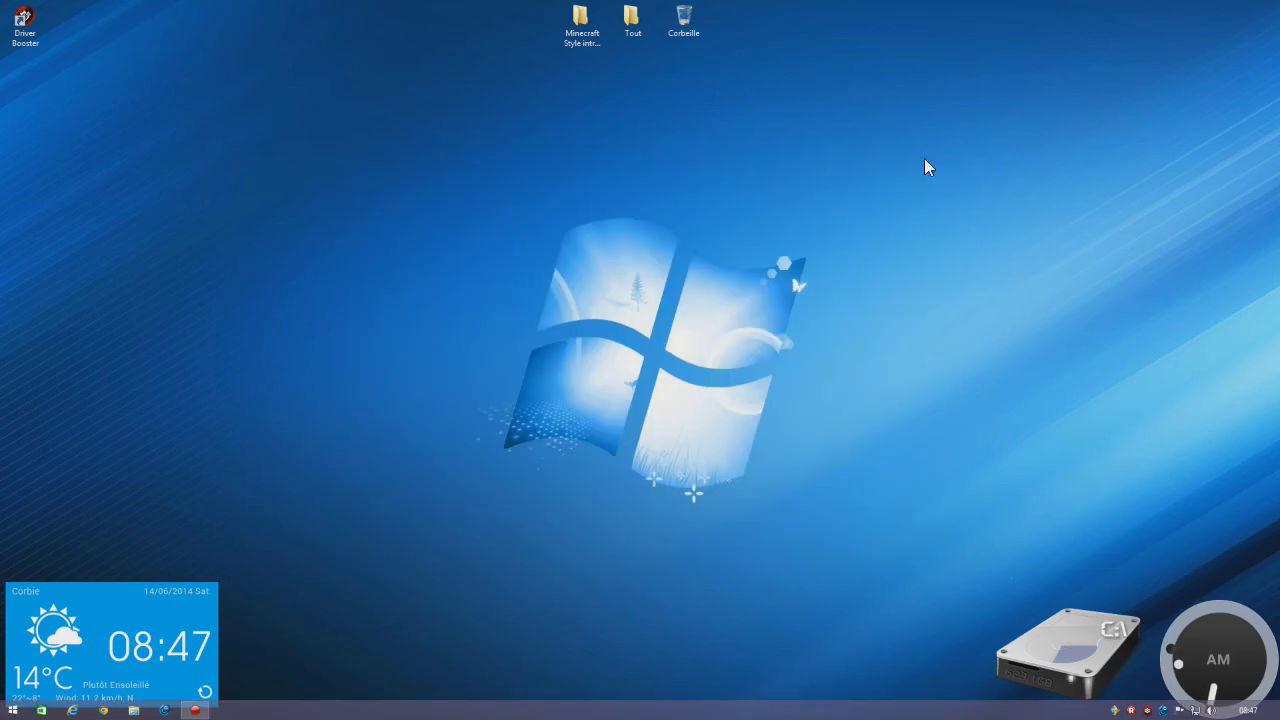
pyautogui.rightClick(1147, 710)
pyautogui.click(1162, 692)
pyautogui.rightClick(1162, 710)
pyautogui.click(1160, 690)
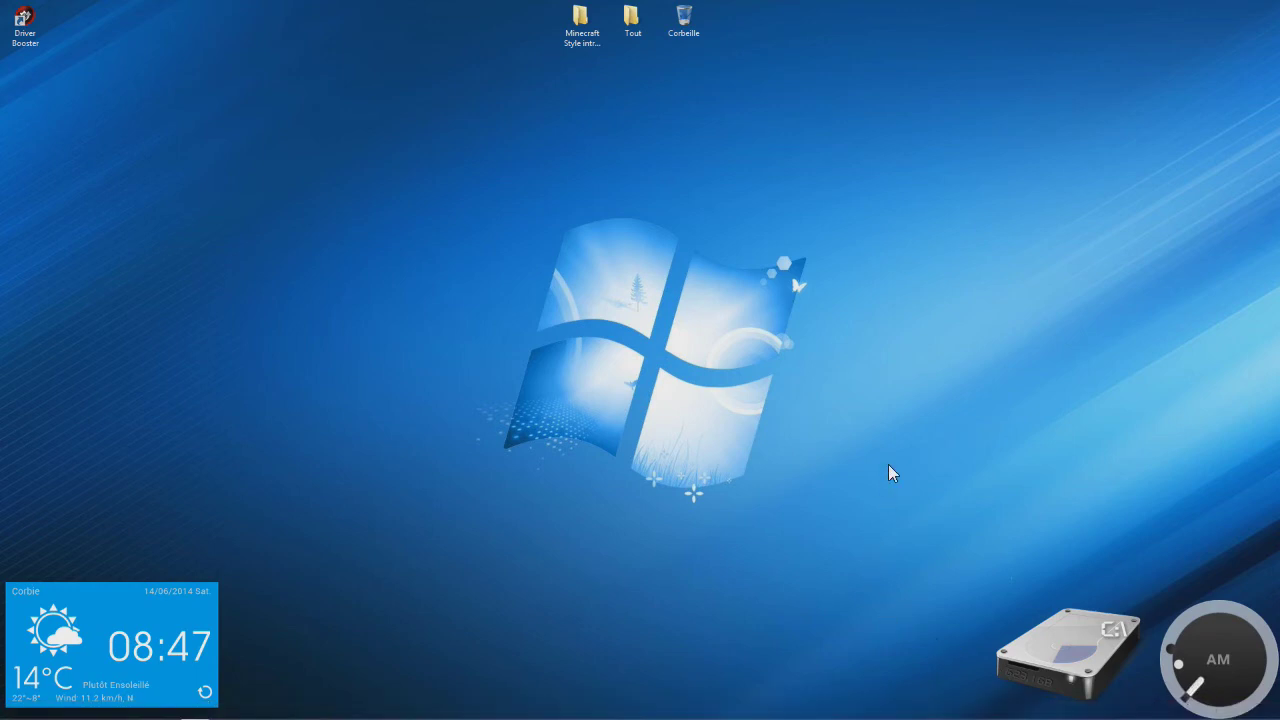
pyautogui.moveTo(22, 24); pyautogui.dragTo(632, 20)
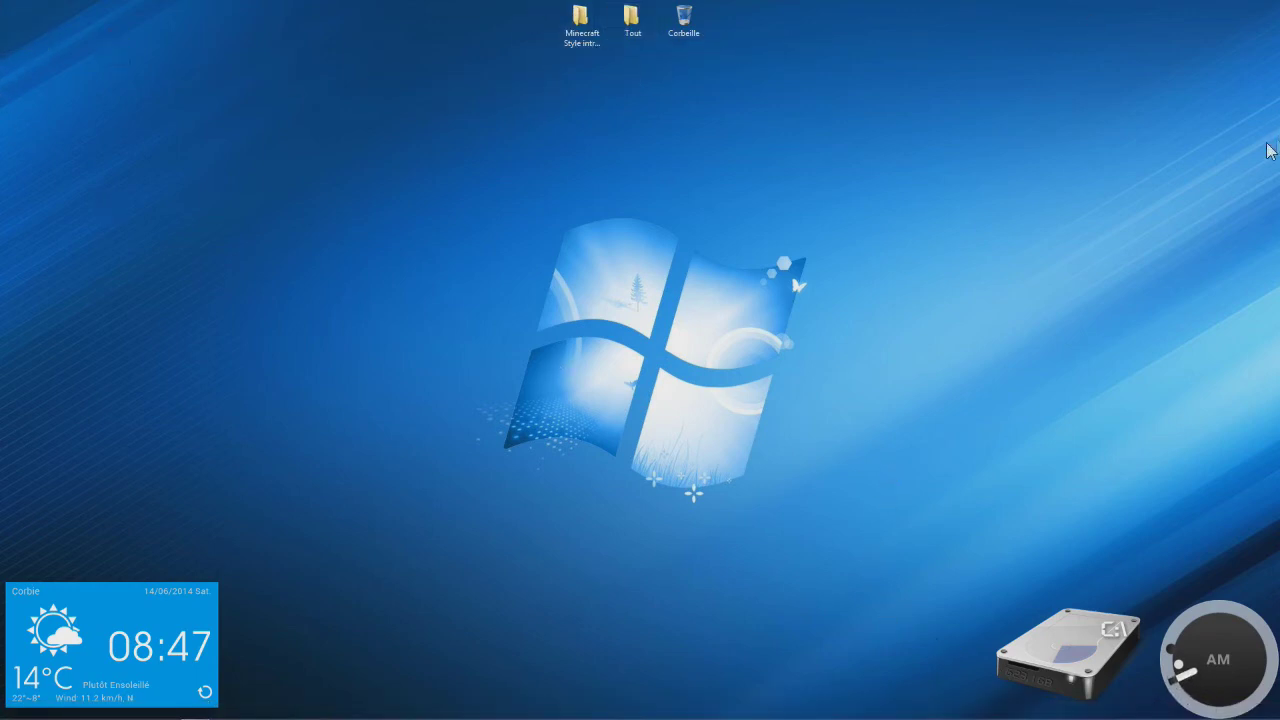
# Search the whole computer for adwcleaner and leave the search.
pyautogui.moveTo(1276, 20)
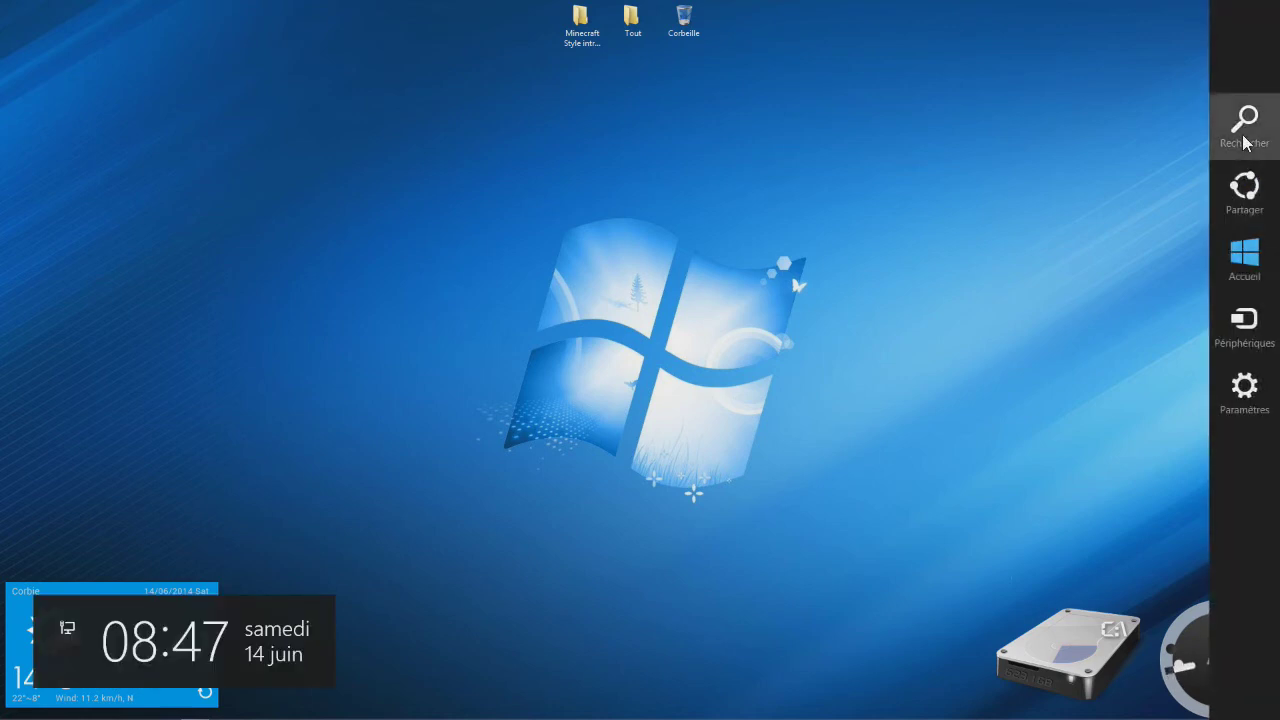
pyautogui.click(1245, 120)
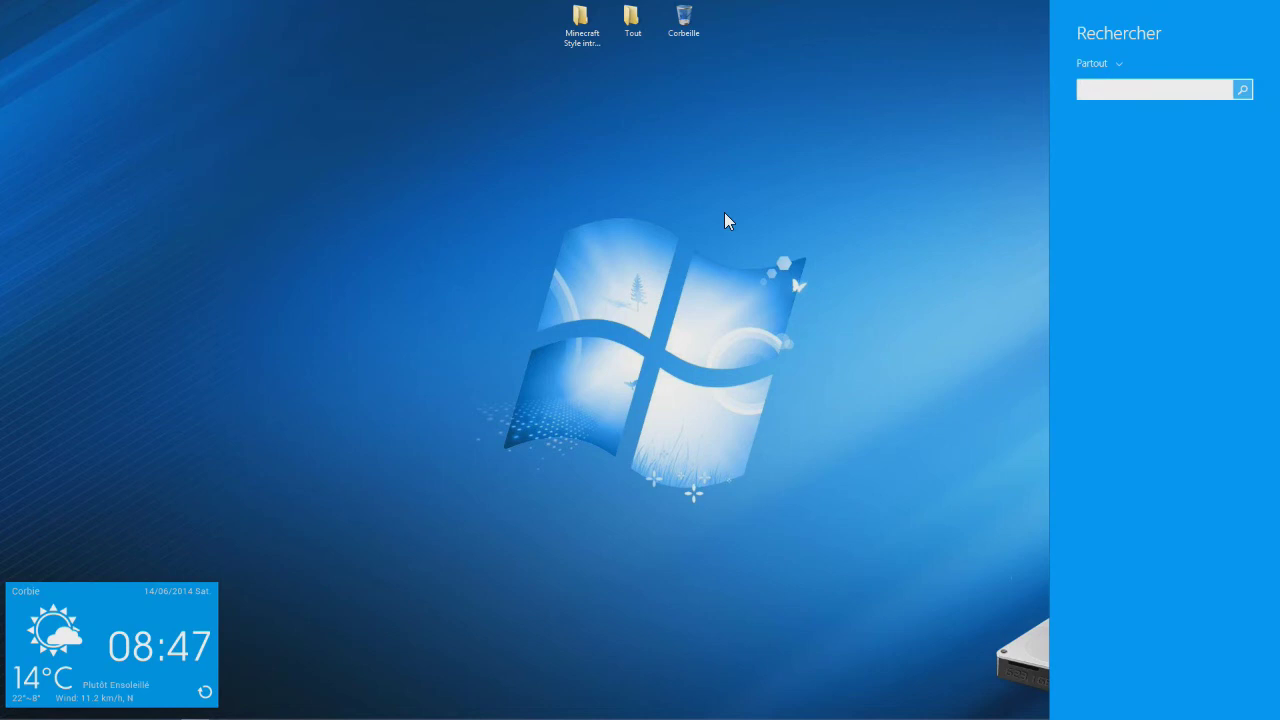
pyautogui.write('adwcleaner')
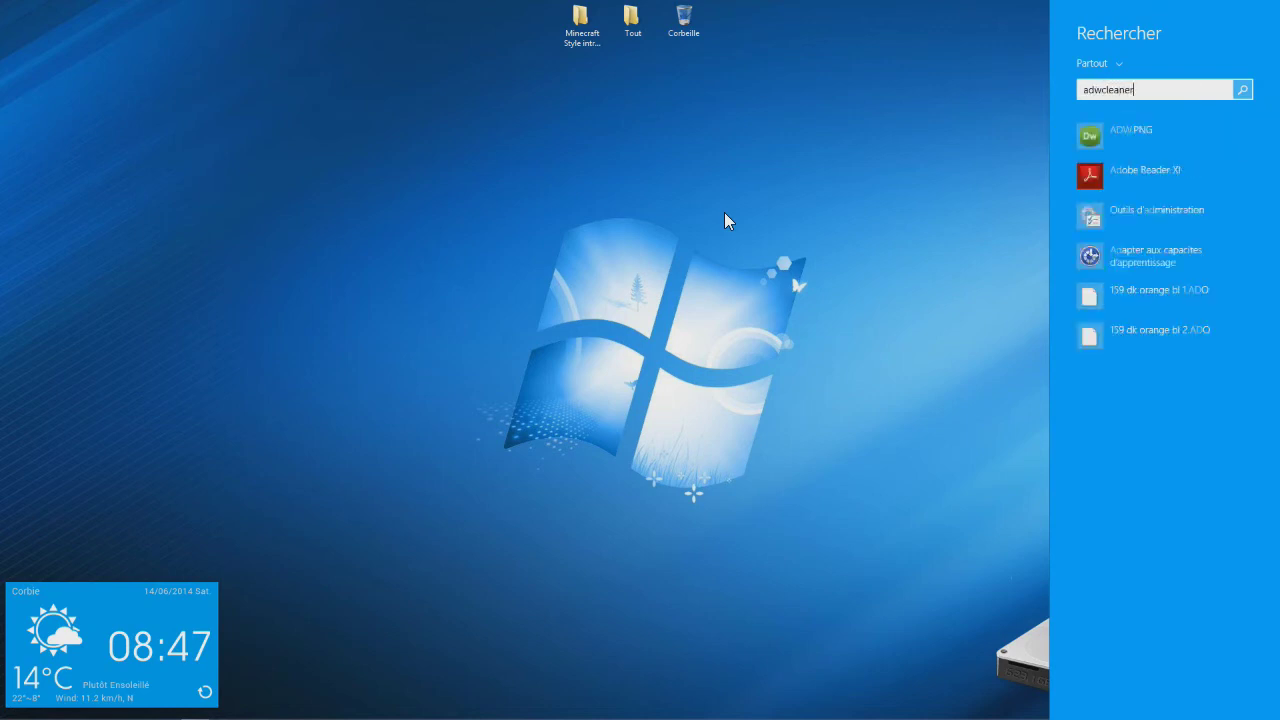
pyautogui.click(758, 273)
# Look for AdwCleaner in the desktop's Minecraft Style intro3 folder and in the Logiciel subfolder of Tout, closing each window.
pyautogui.doubleClick(603, 26)
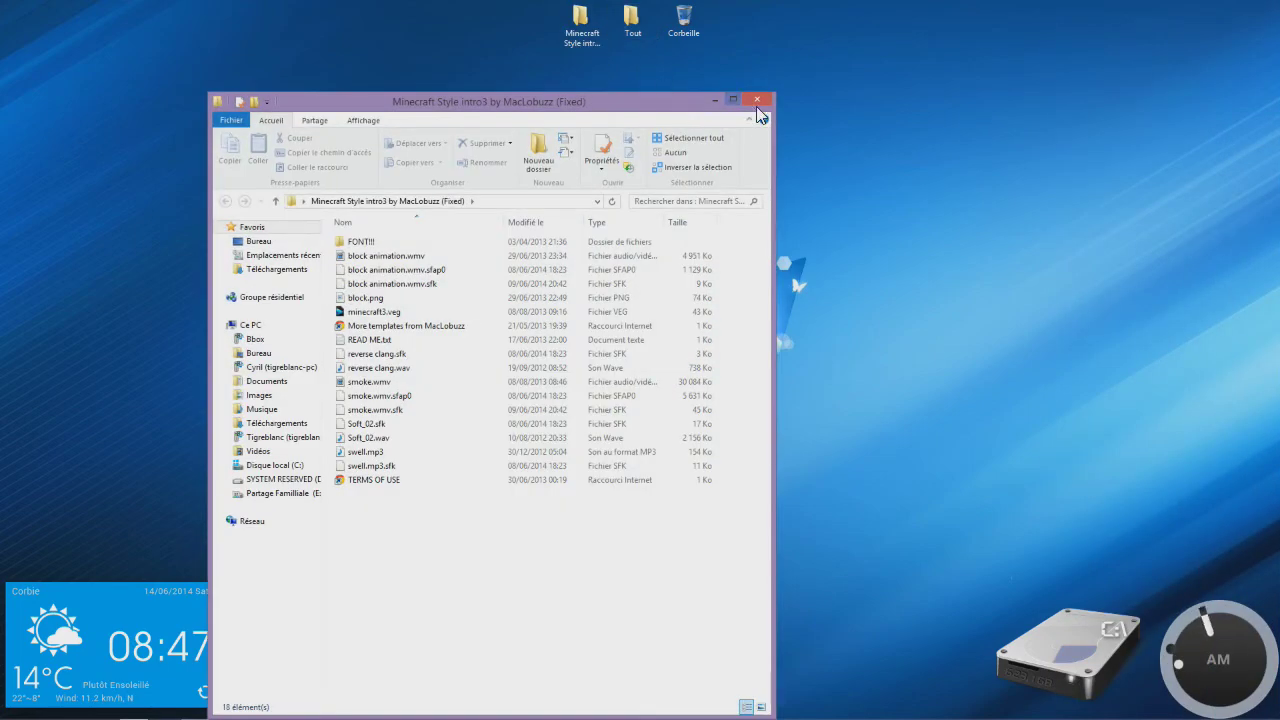
pyautogui.click(755, 100)
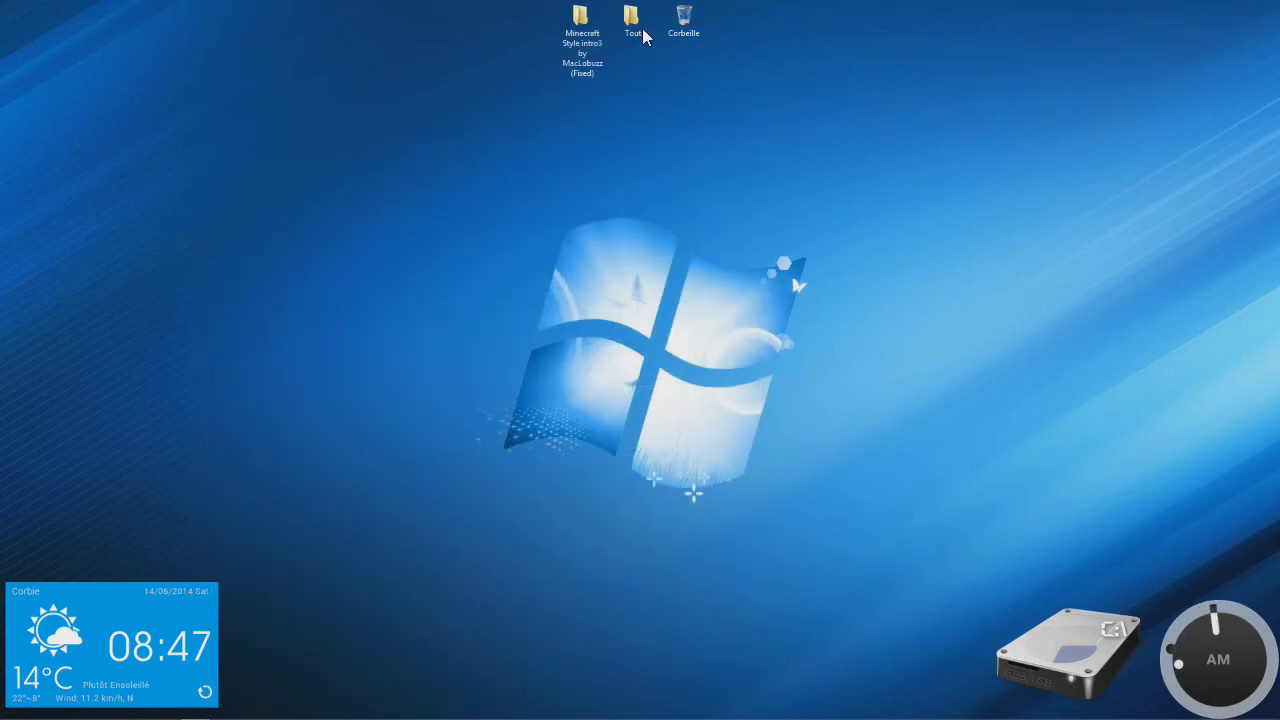
pyautogui.doubleClick(634, 22)
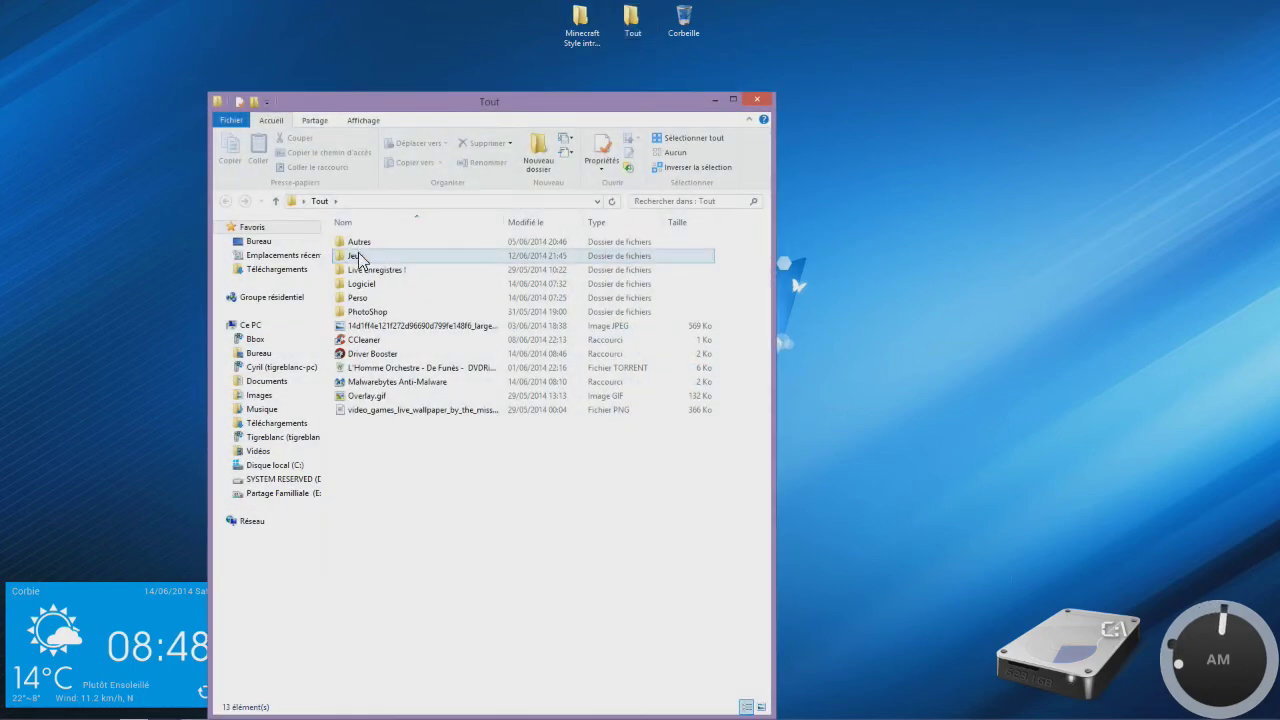
pyautogui.doubleClick(357, 283)
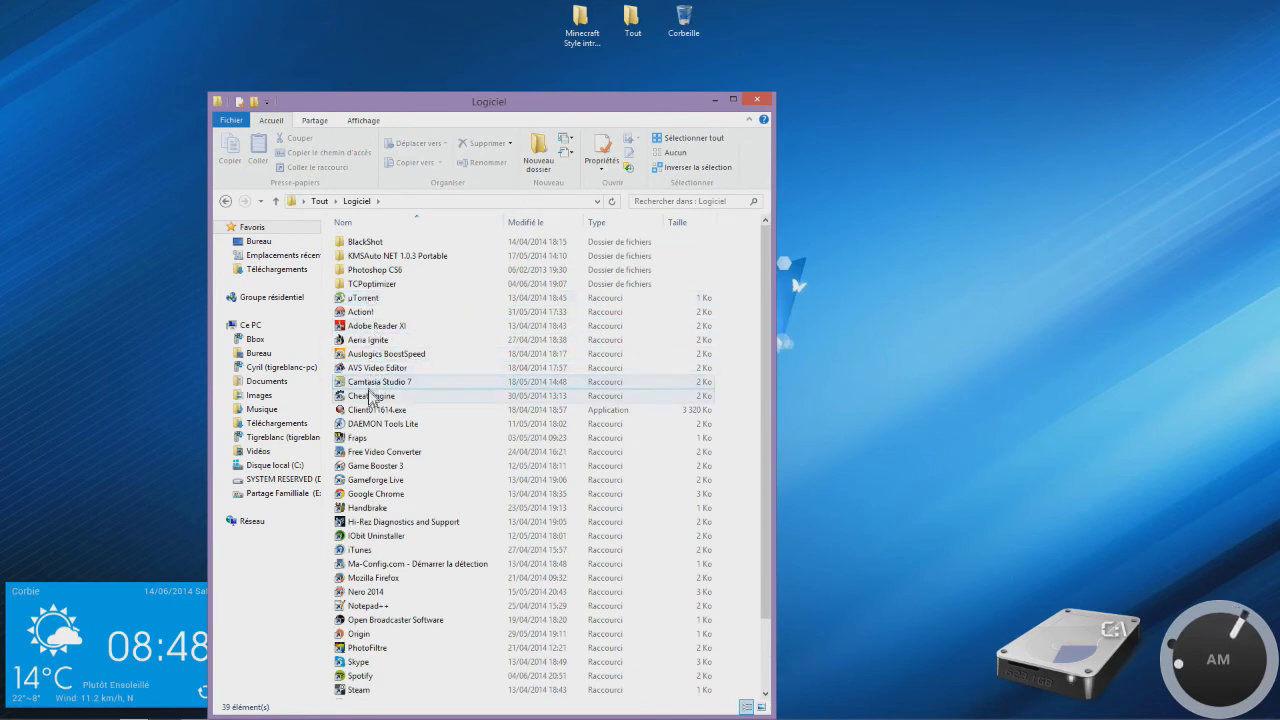
pyautogui.click(748, 98)
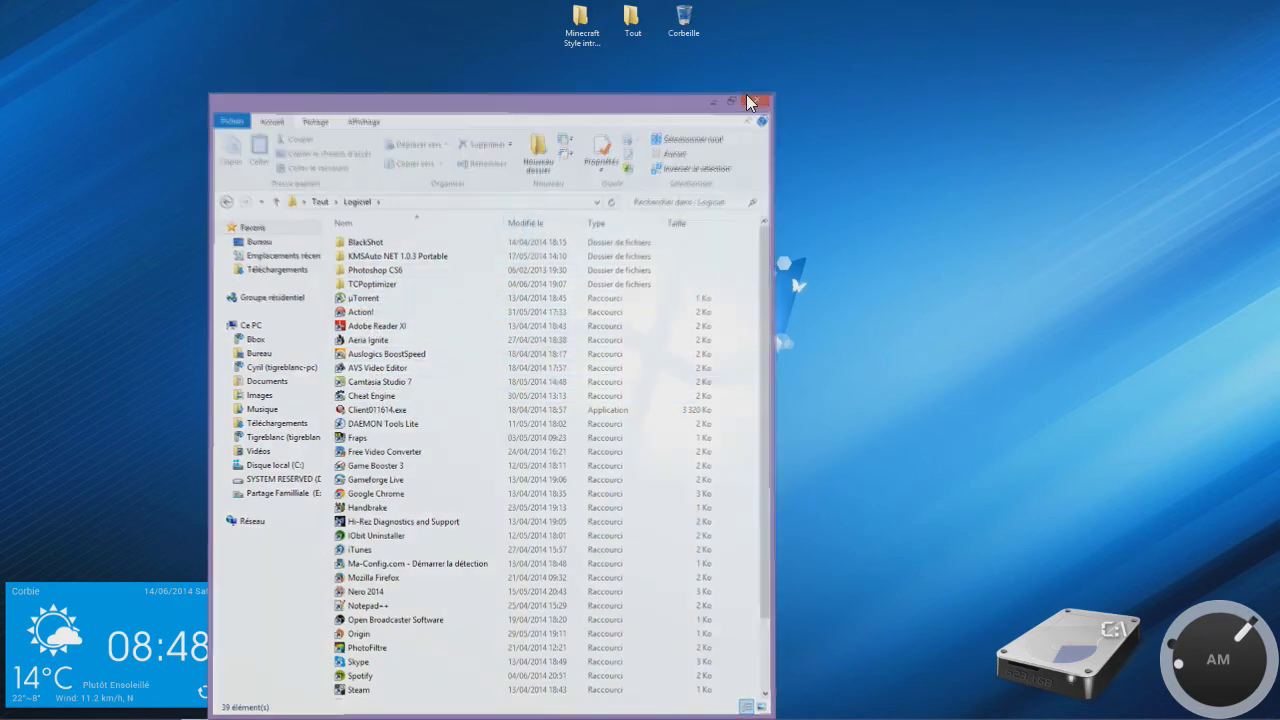
# Run adwcleaner.exe from Logiciel\Executable on the E: drive, allow it to make changes and close the folder window.
pyautogui.moveTo(247, 714)
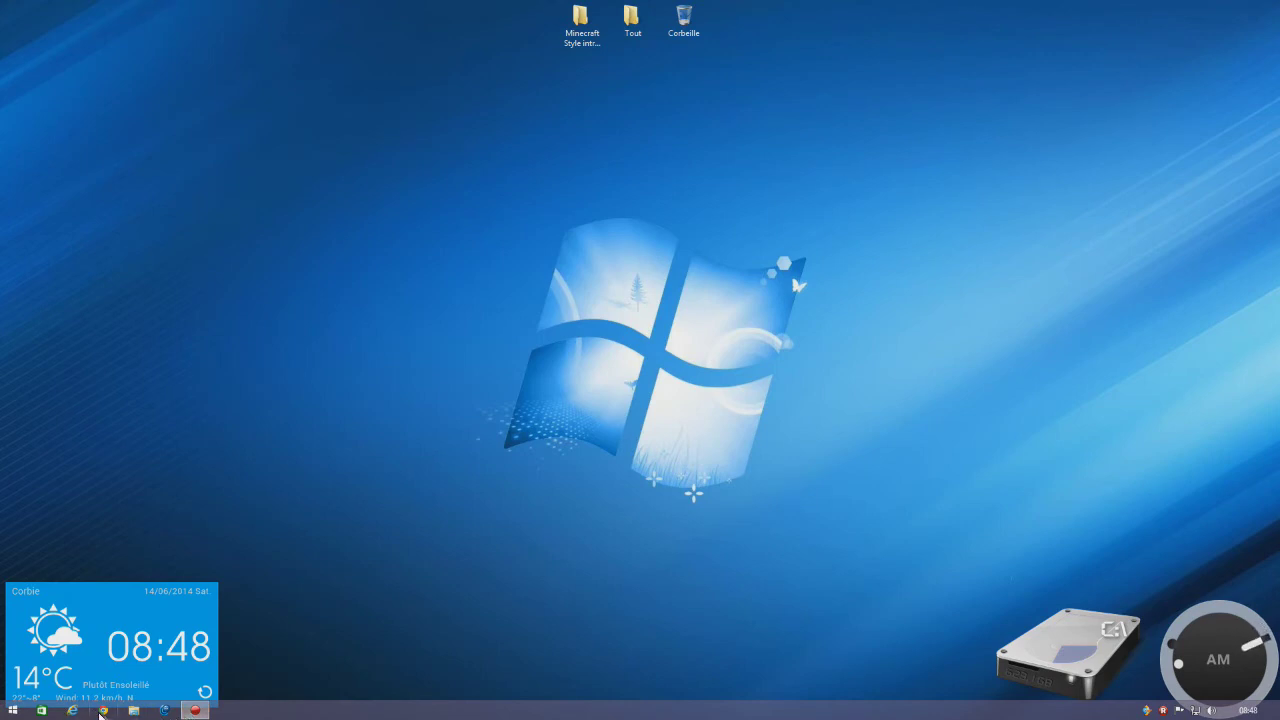
pyautogui.rightClick(13, 710)
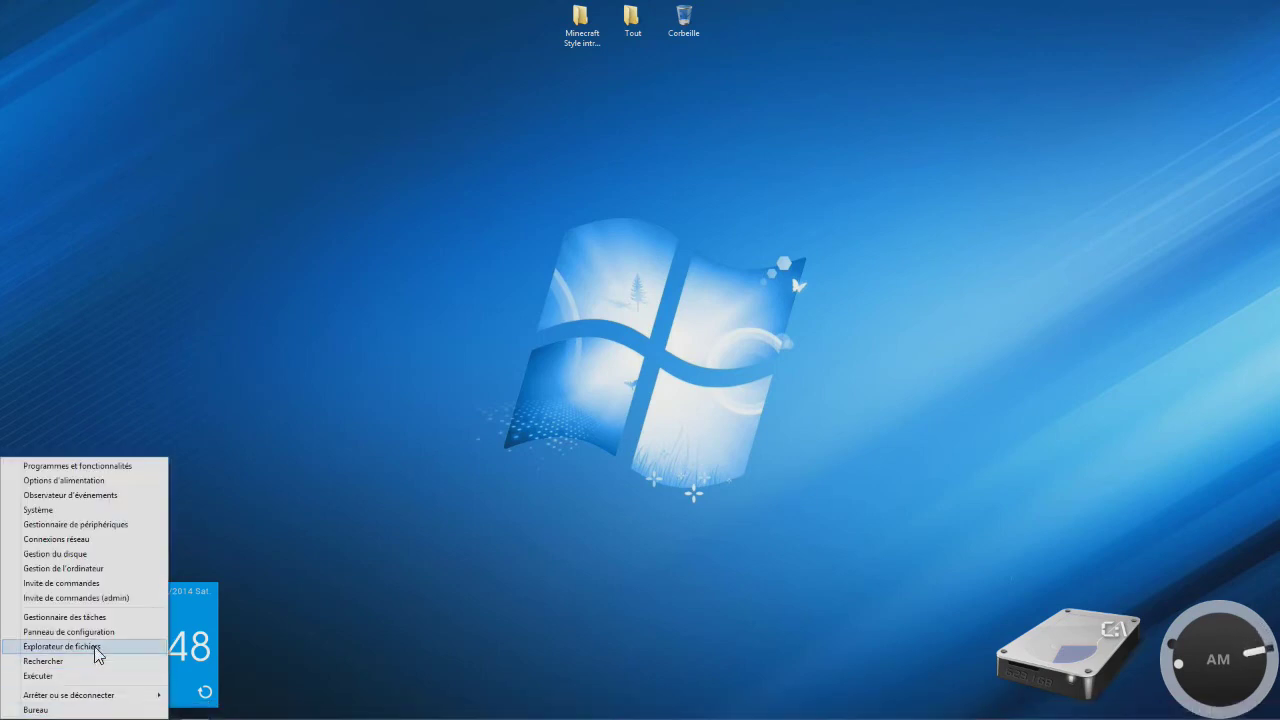
pyautogui.click(90, 646)
pyautogui.click(389, 426)
pyautogui.doubleClick(389, 426)
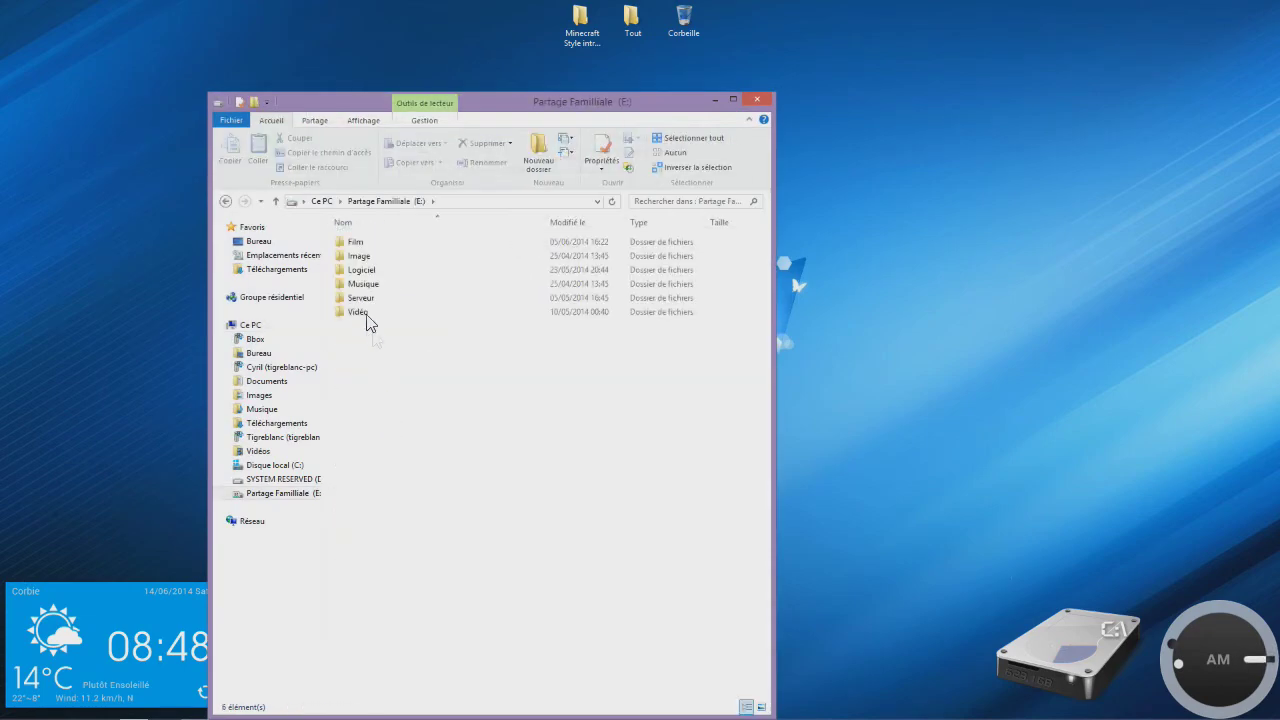
pyautogui.doubleClick(363, 271)
pyautogui.click(377, 258)
pyautogui.doubleClick(377, 258)
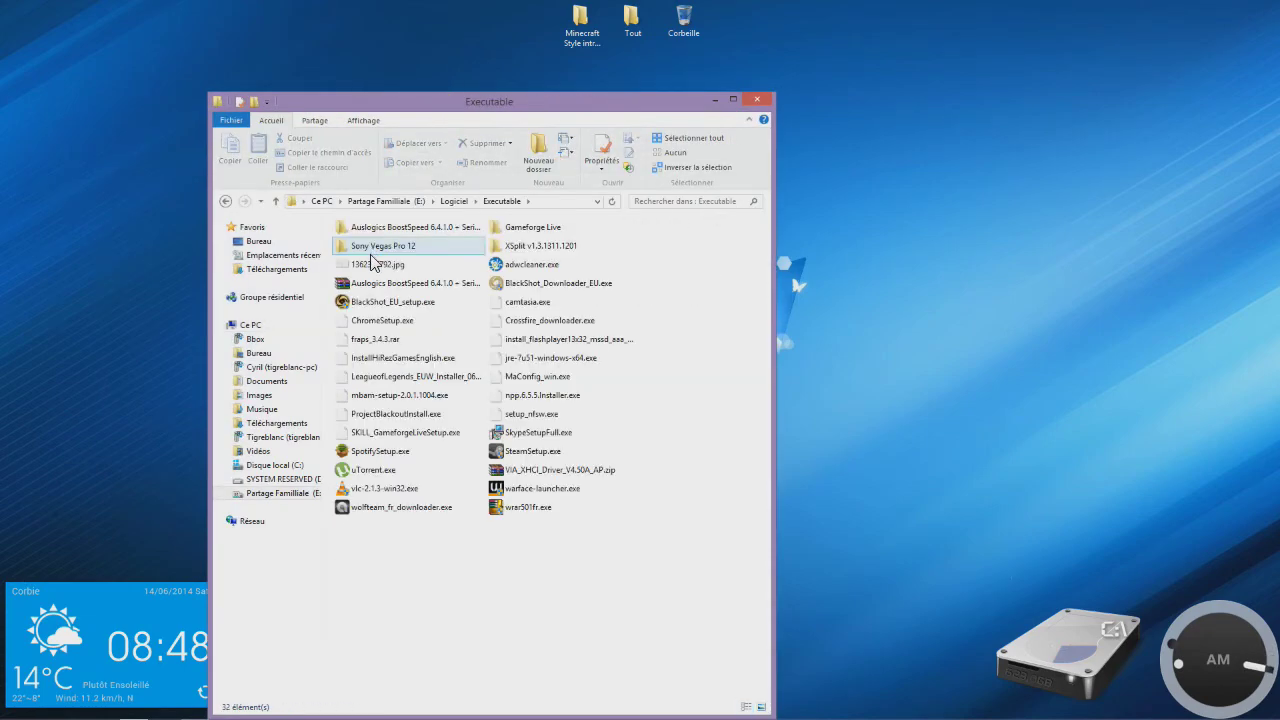
pyautogui.doubleClick(523, 266)
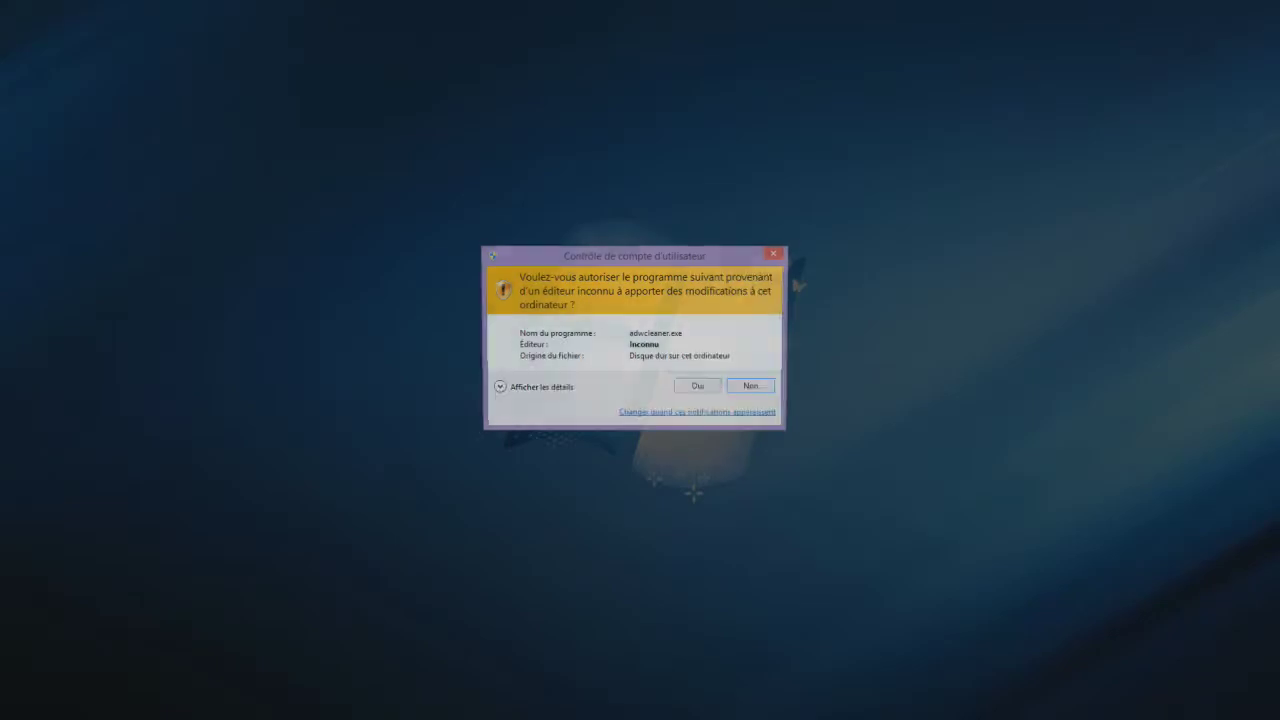
pyautogui.click(695, 384)
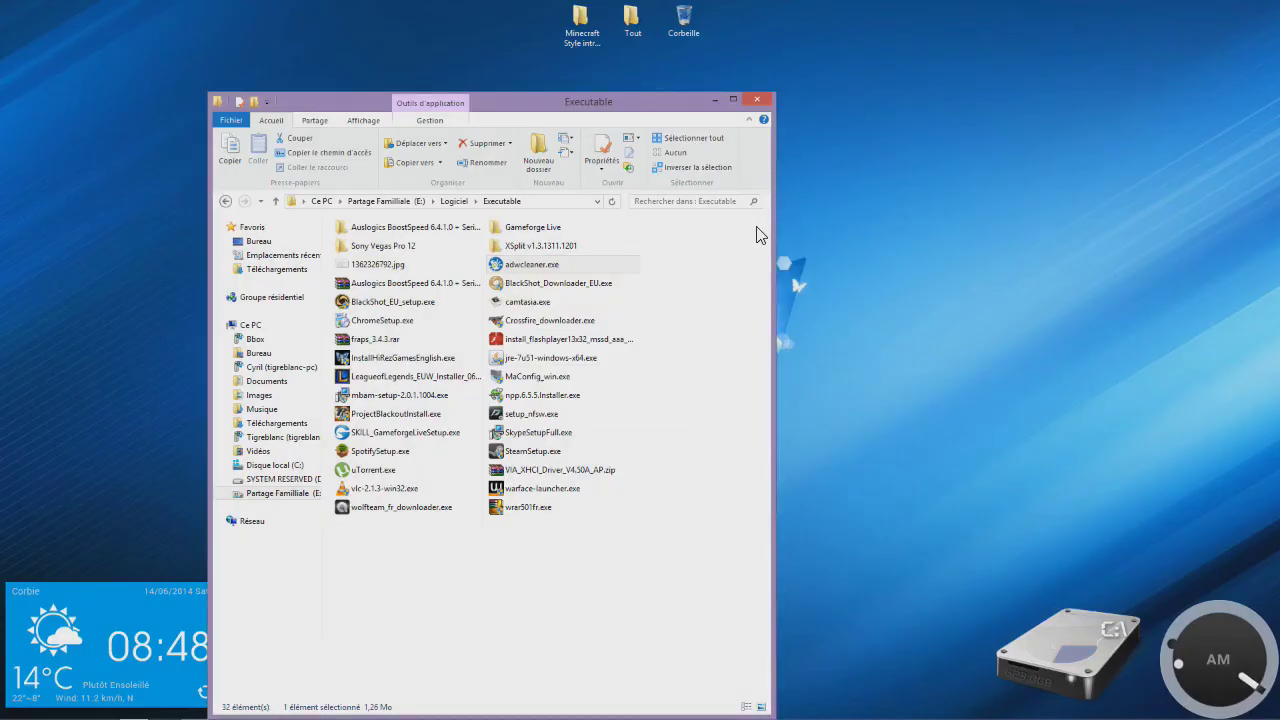
pyautogui.click(759, 99)
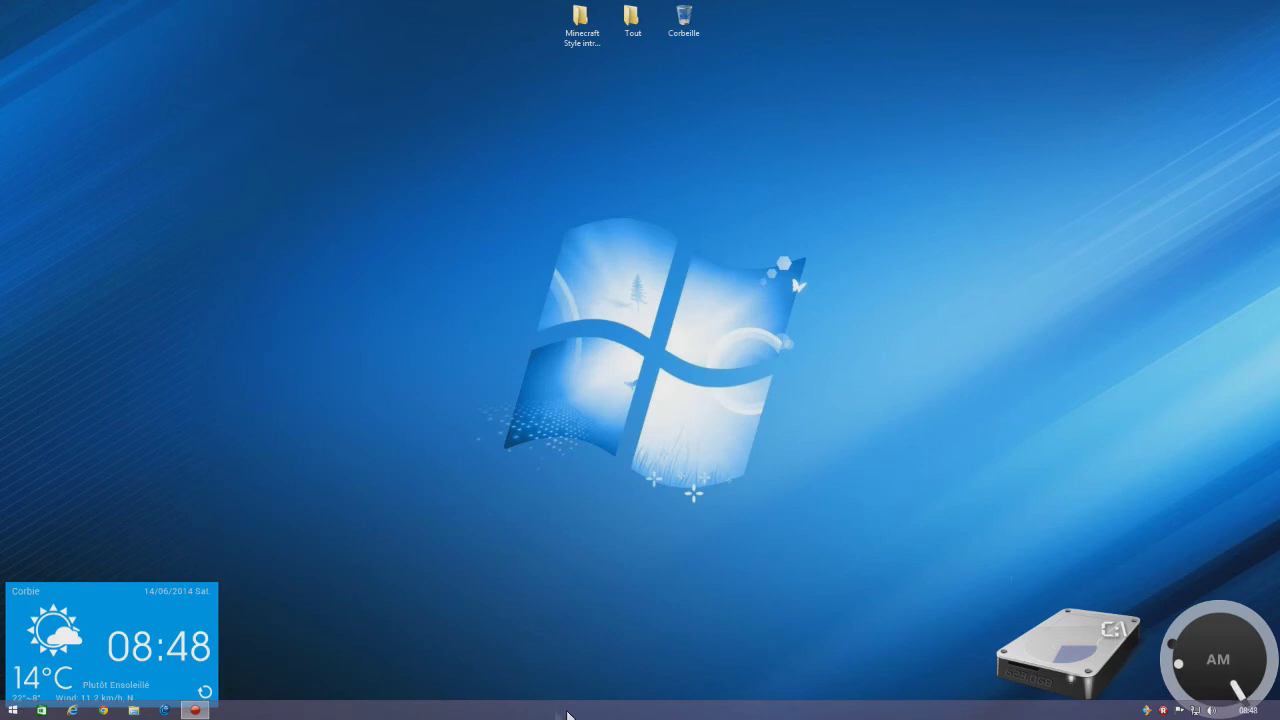
# Open the AdwCleaner download page on ToolsLib and save adwcleaner_3.212.exe to the desktop (Bureau).
pyautogui.click(701, 418)
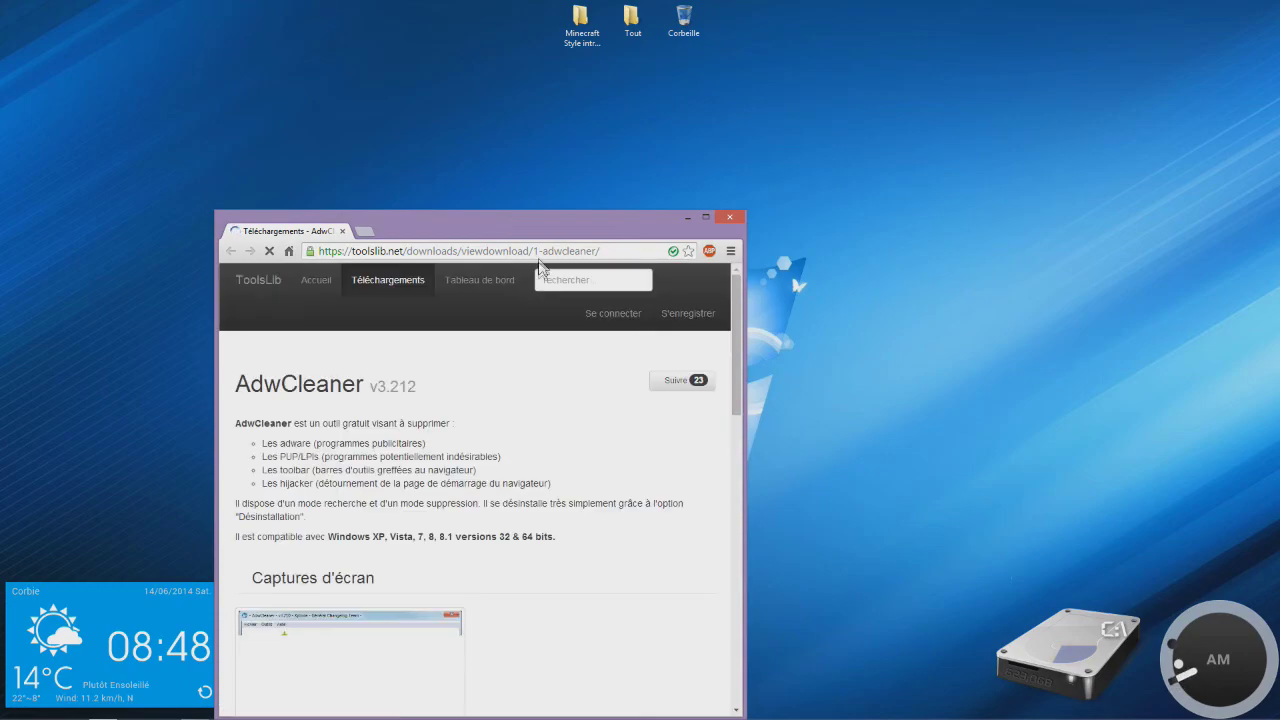
pyautogui.click(705, 216)
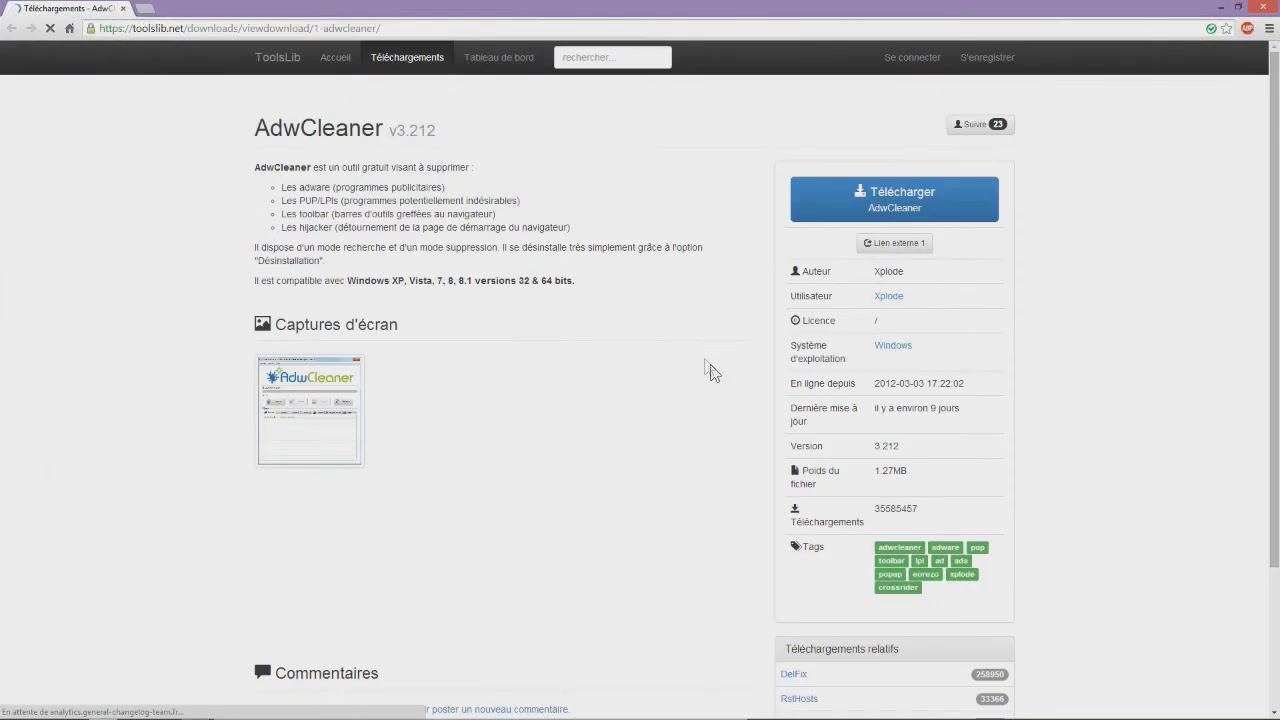
pyautogui.click(853, 214)
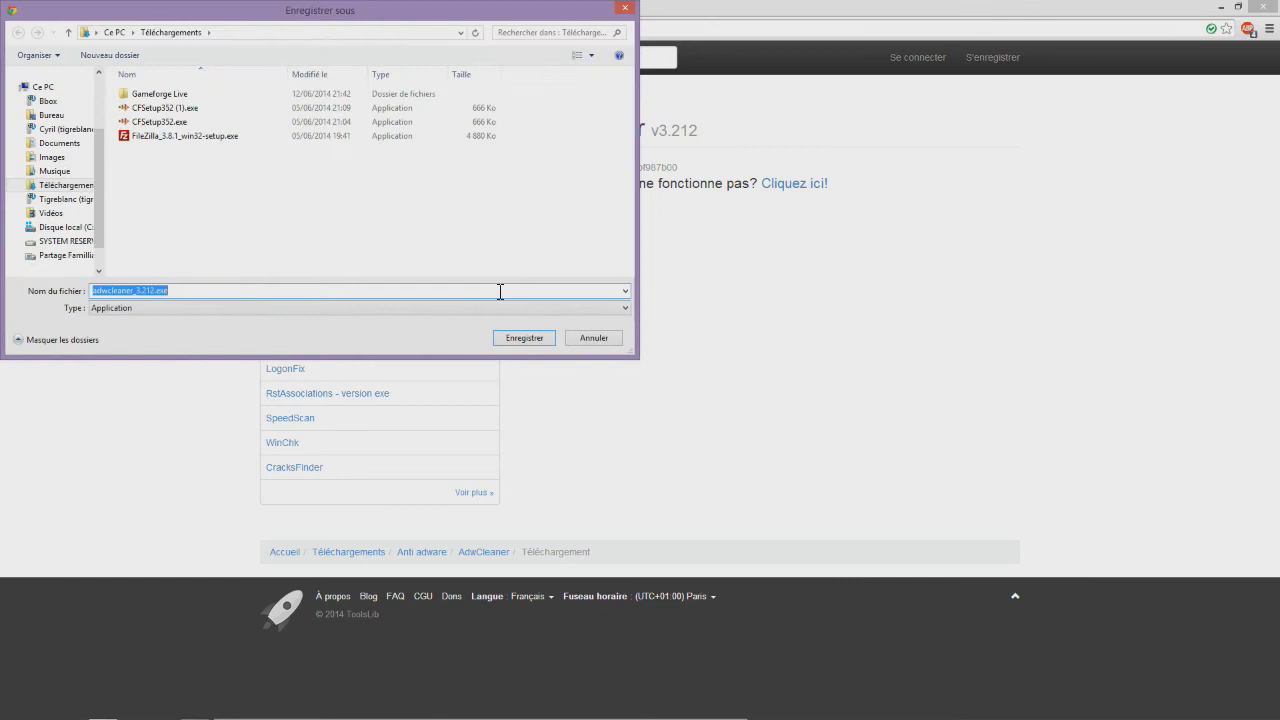
pyautogui.click(50, 115)
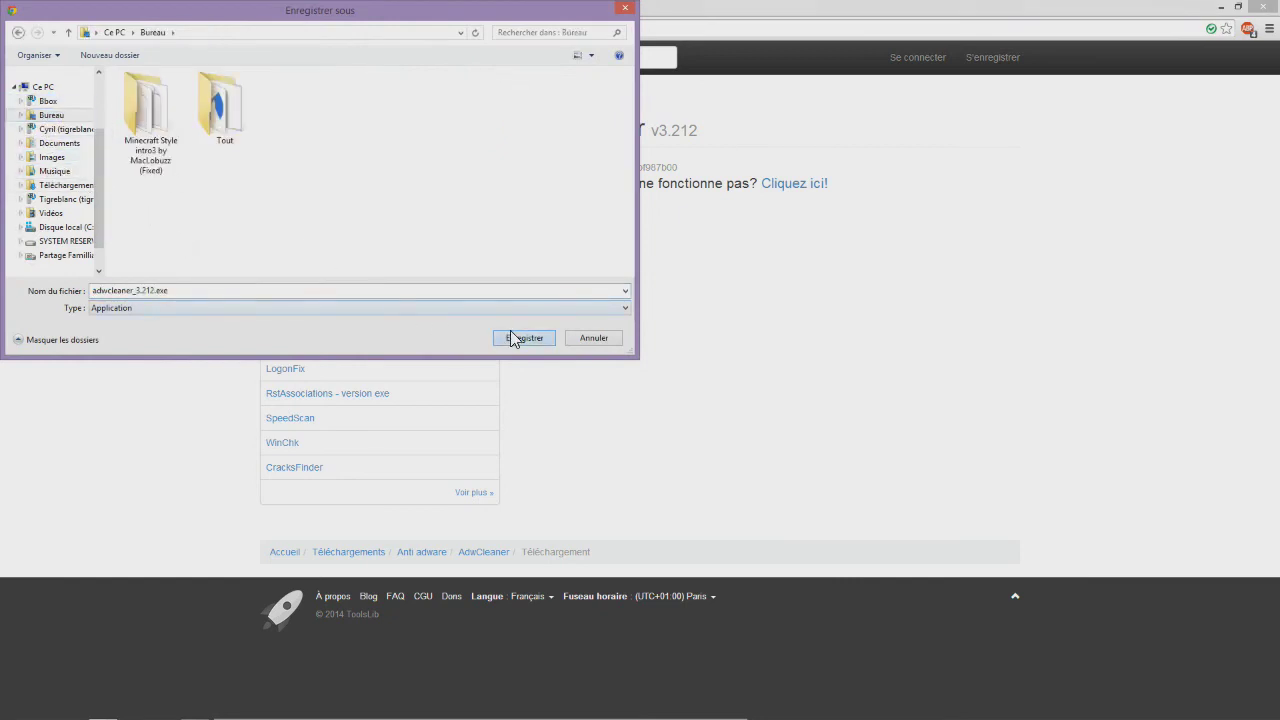
pyautogui.click(523, 338)
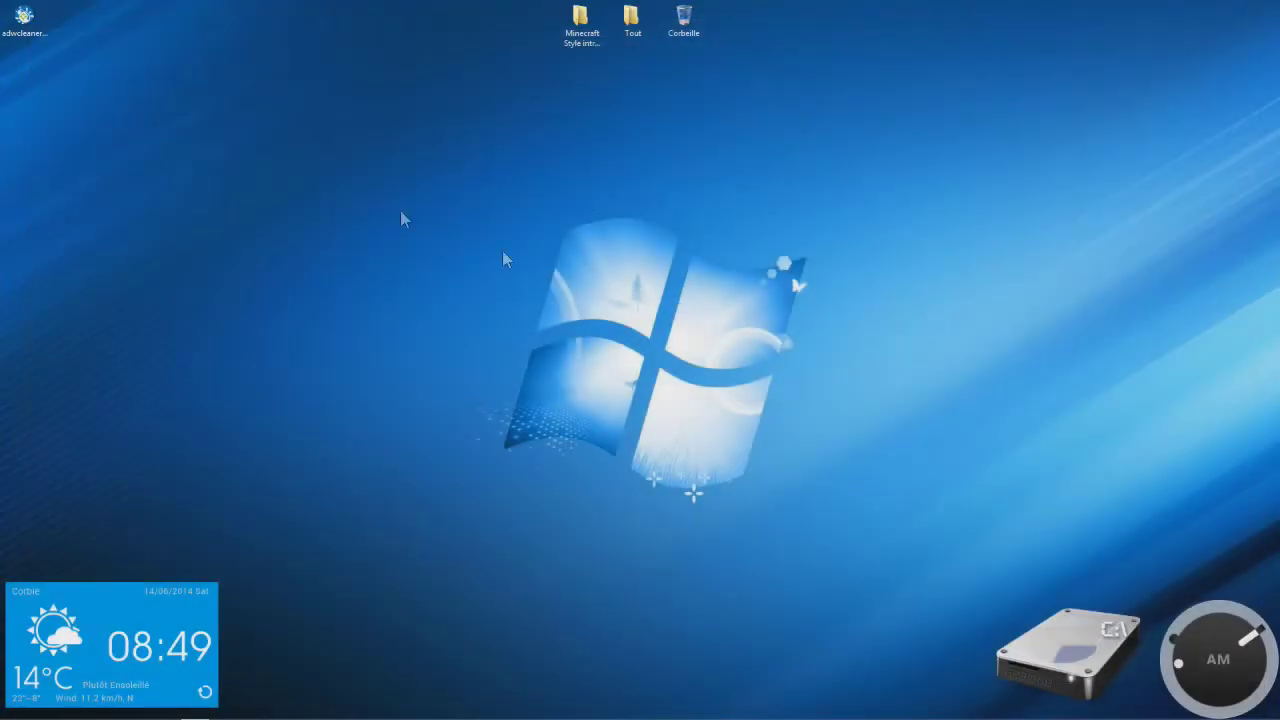
# Launch adwcleaner_3.212.exe from the desktop, authorize it to run and scan the PC.
pyautogui.doubleClick(24, 18)
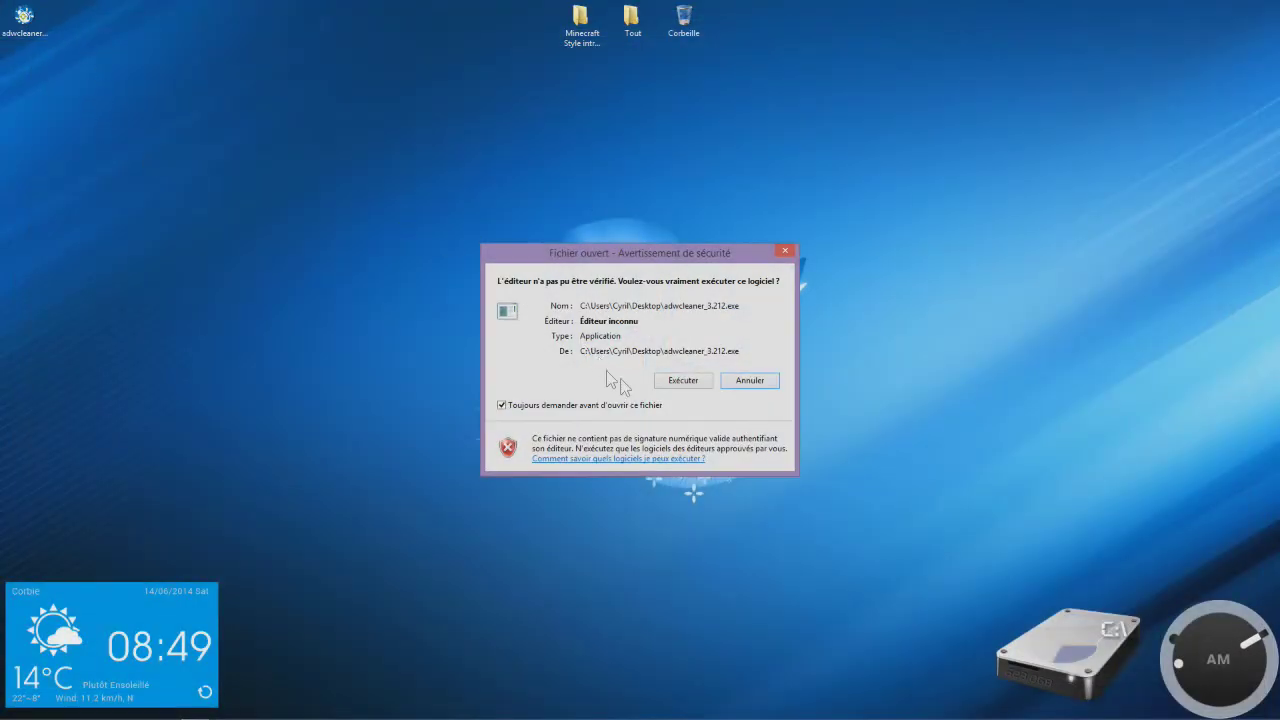
pyautogui.click(710, 381)
pyautogui.click(700, 384)
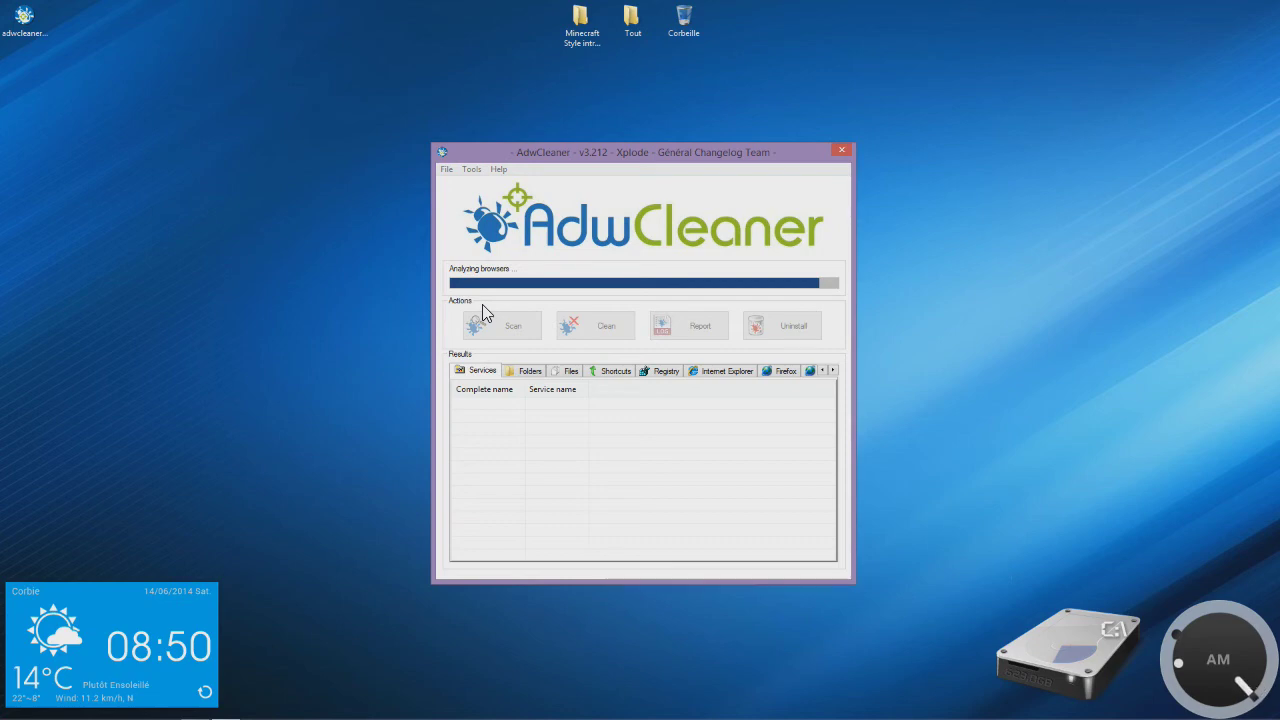
pyautogui.moveTo(574, 157)
pyautogui.mouseDown()
pyautogui.moveTo(550, 140)
pyautogui.moveTo(574, 57)
pyautogui.moveTo(571, 172)
pyautogui.moveTo(560, 137)
pyautogui.mouseUp()
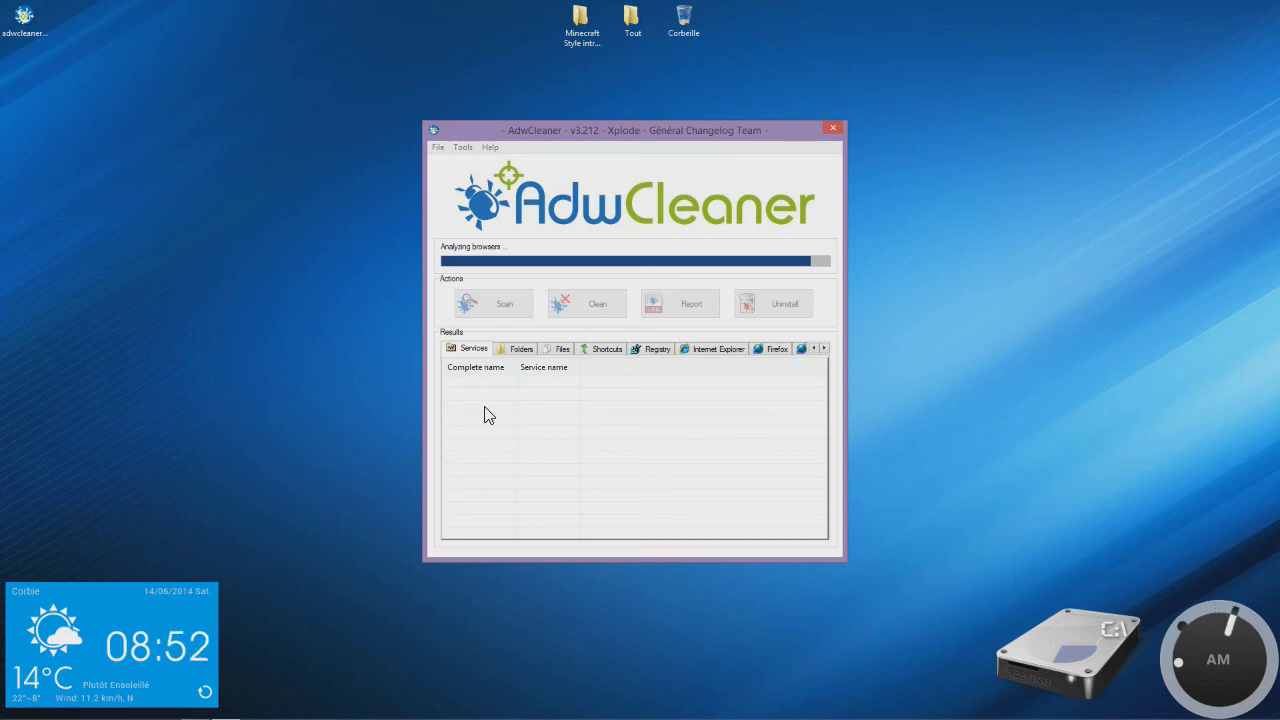
# Examine the AdwCleaner scan results by category, from folders, files, shortcuts and registry to the Internet Explorer and Firefox entries.
pyautogui.moveTo(190, 685)
pyautogui.click(533, 349)
pyautogui.click(561, 349)
pyautogui.click(606, 349)
pyautogui.click(656, 349)
pyautogui.click(720, 349)
pyautogui.click(796, 349)
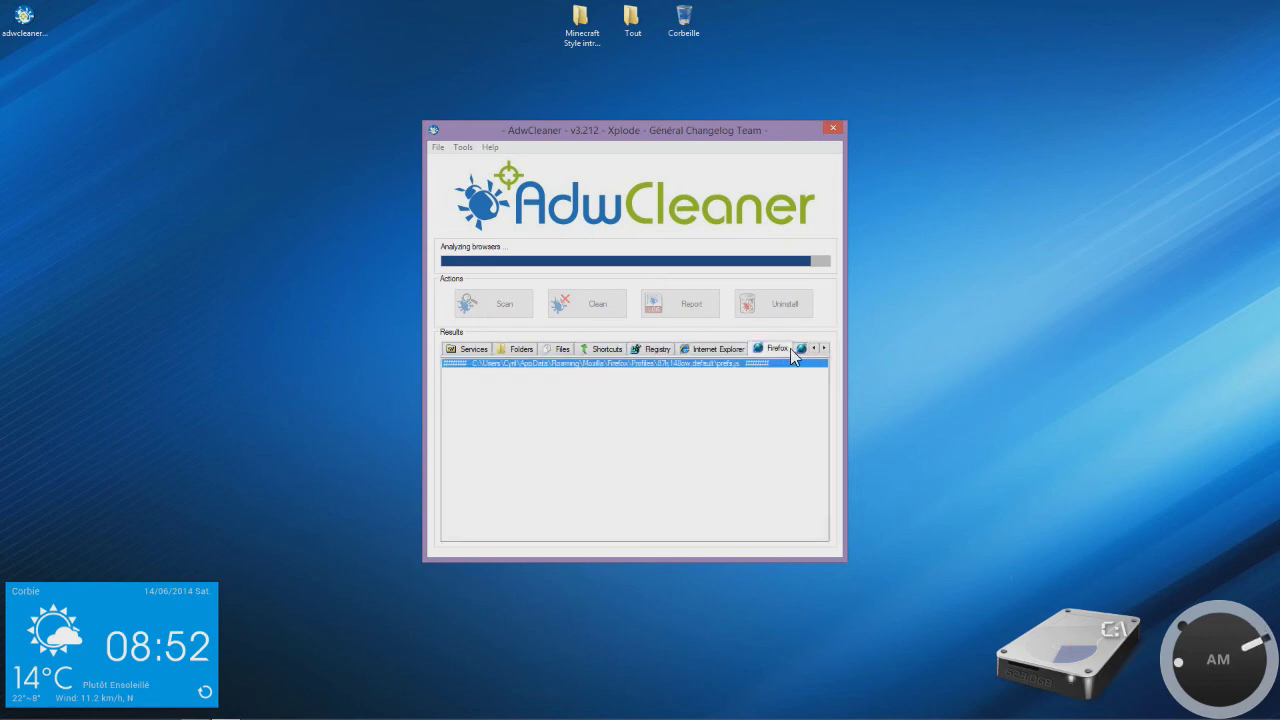
pyautogui.click(735, 347)
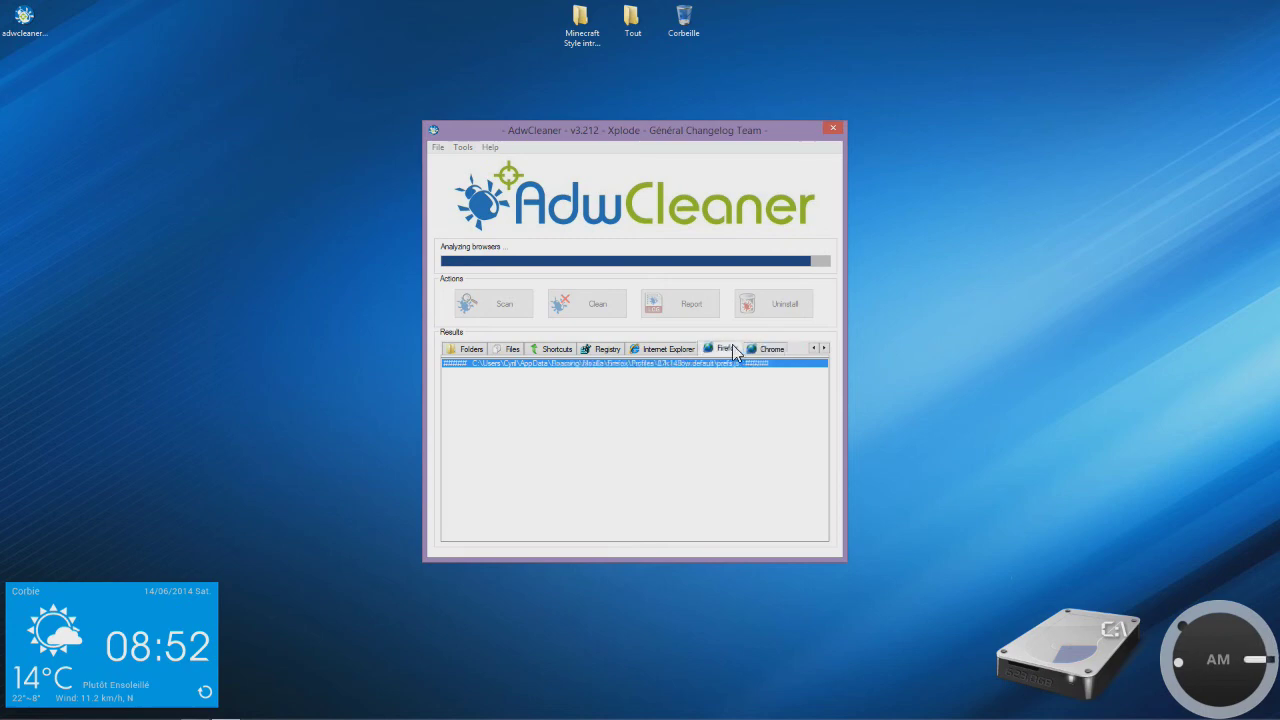
pyautogui.click(479, 350)
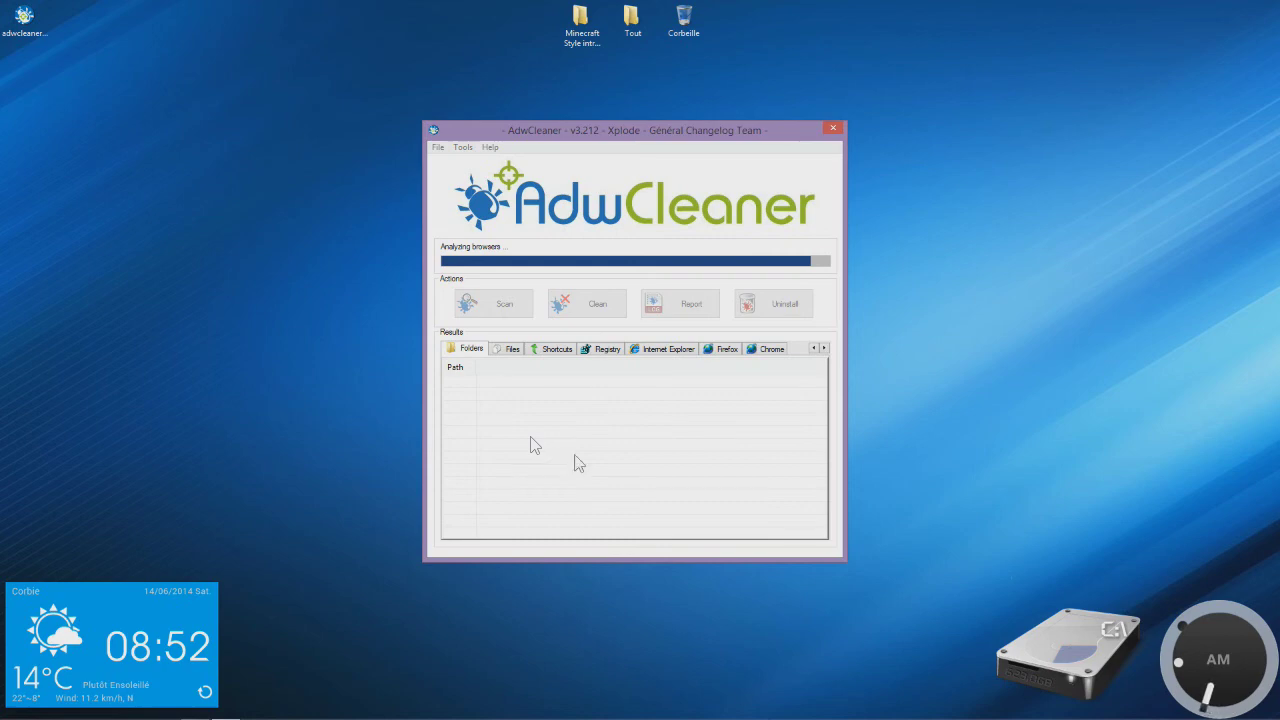
pyautogui.moveTo(1160, 714)
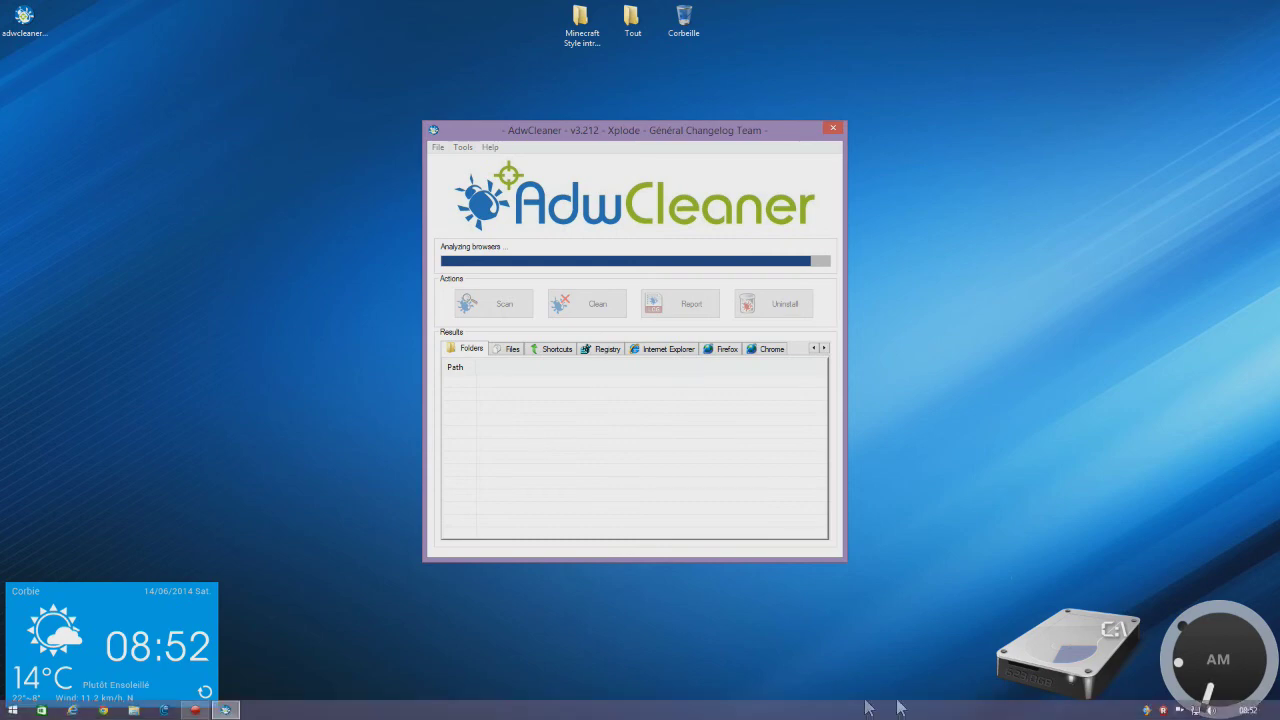
pyautogui.click(1163, 712)
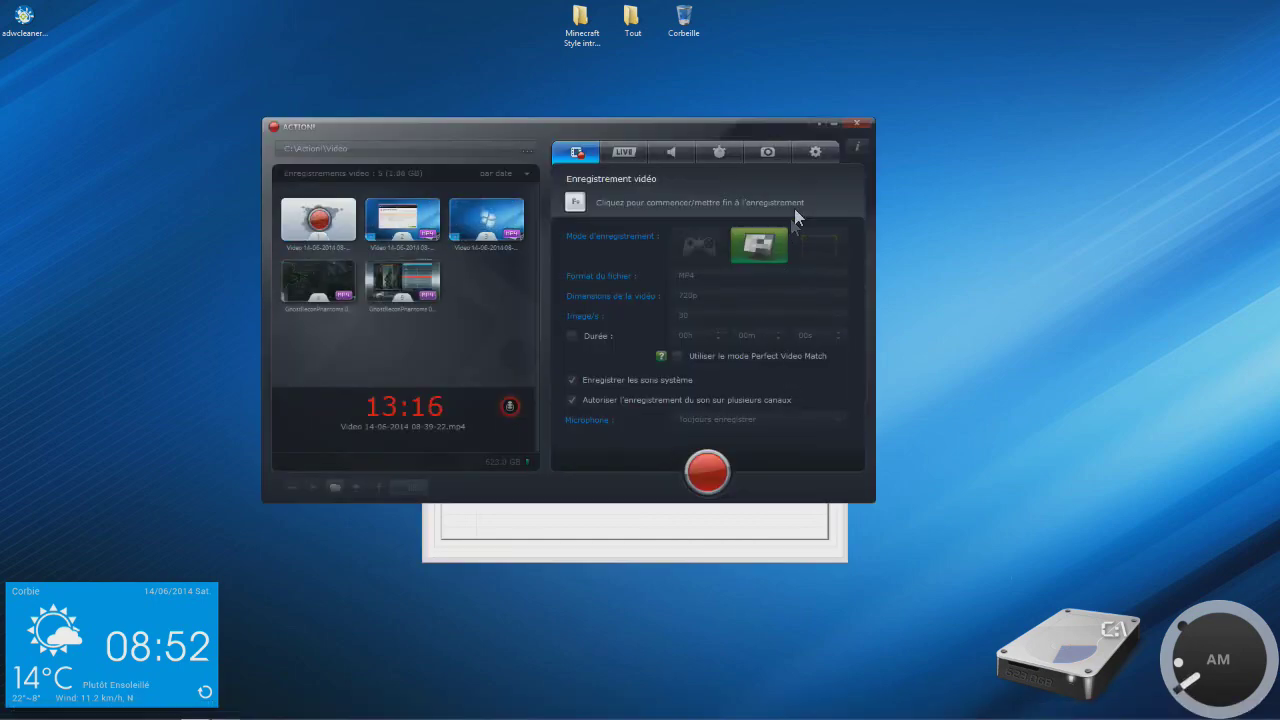
pyautogui.click(829, 124)
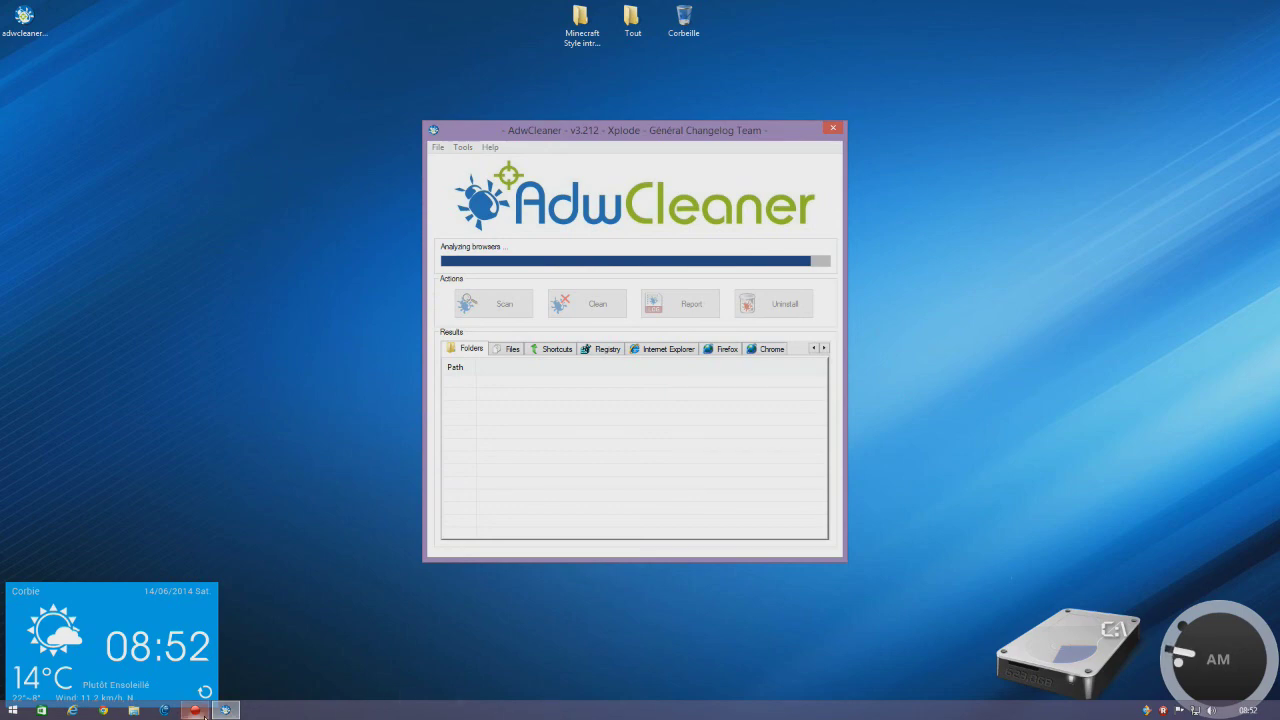
pyautogui.moveTo(195, 710)
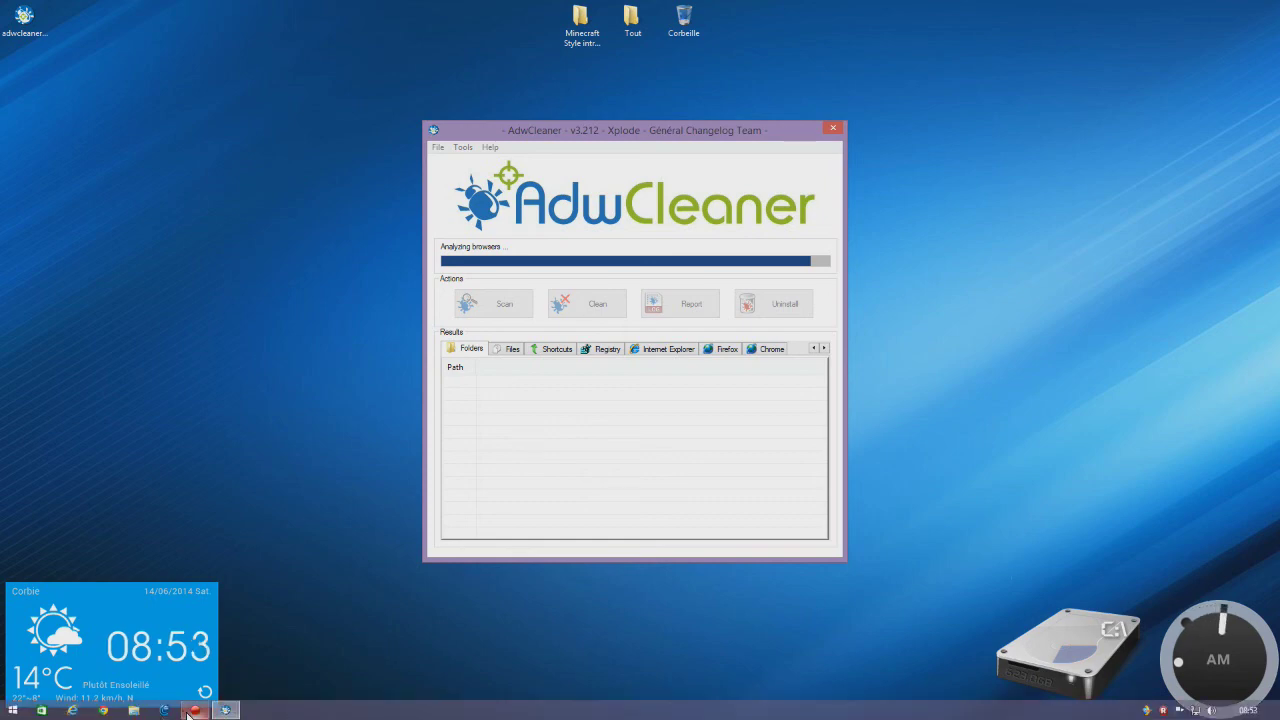
pyautogui.moveTo(196, 652)
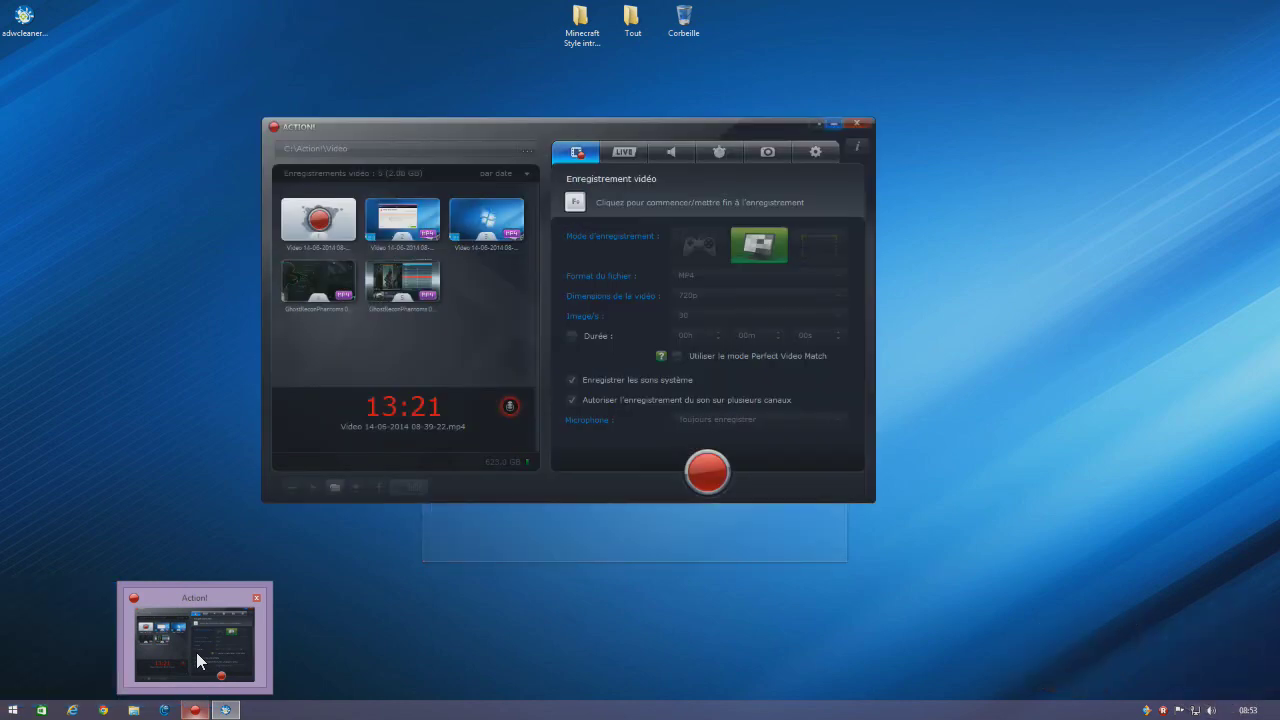
pyautogui.click(196, 652)
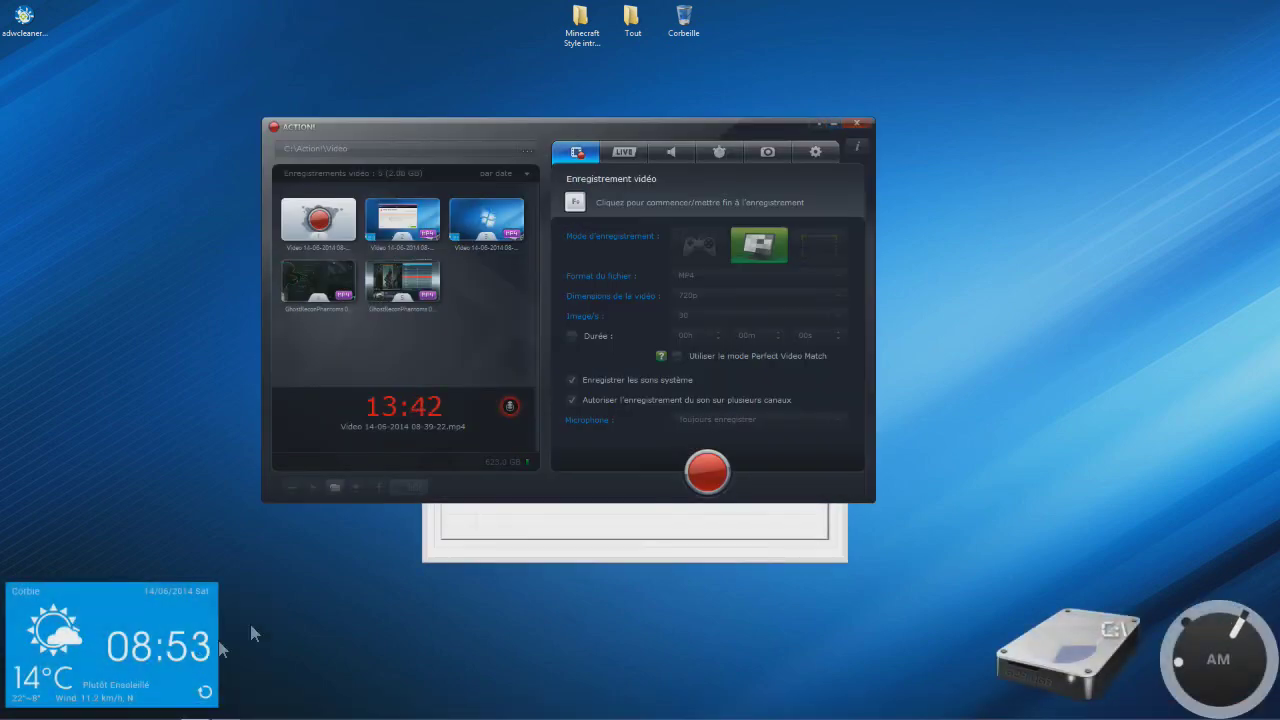
pyautogui.click(834, 124)
pyautogui.moveTo(798, 717)
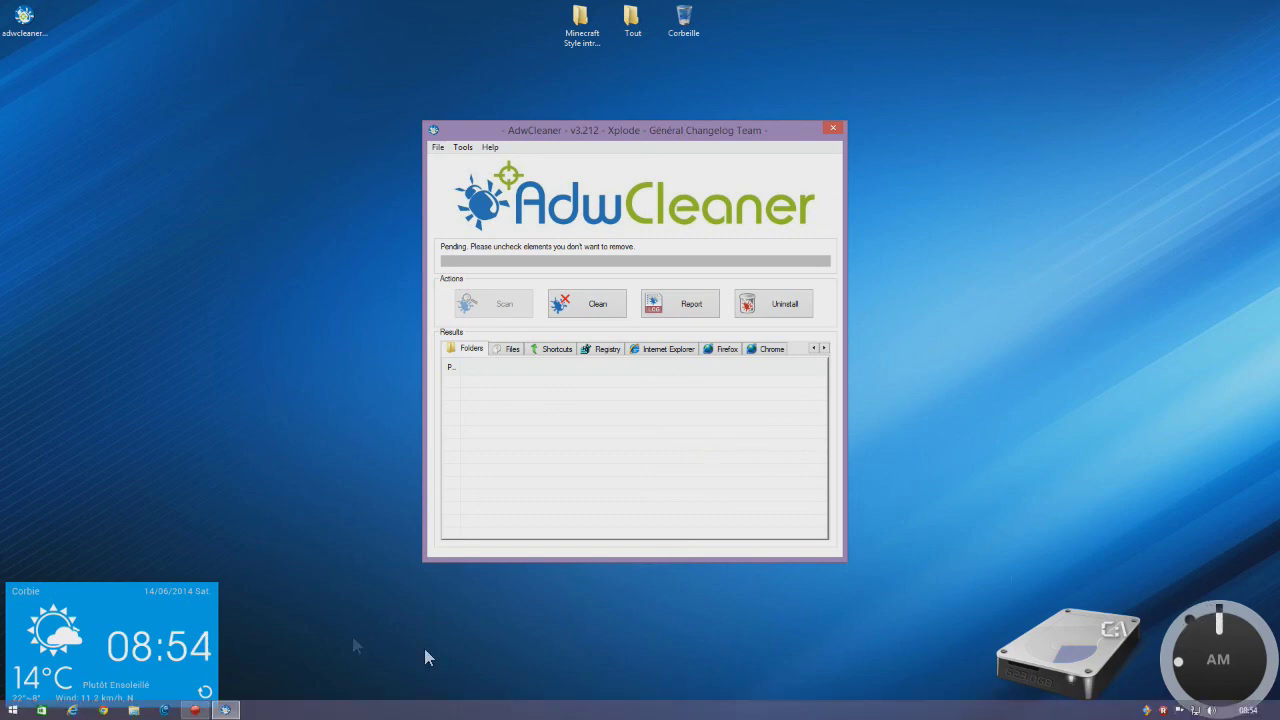
pyautogui.click(195, 710)
pyautogui.click(196, 711)
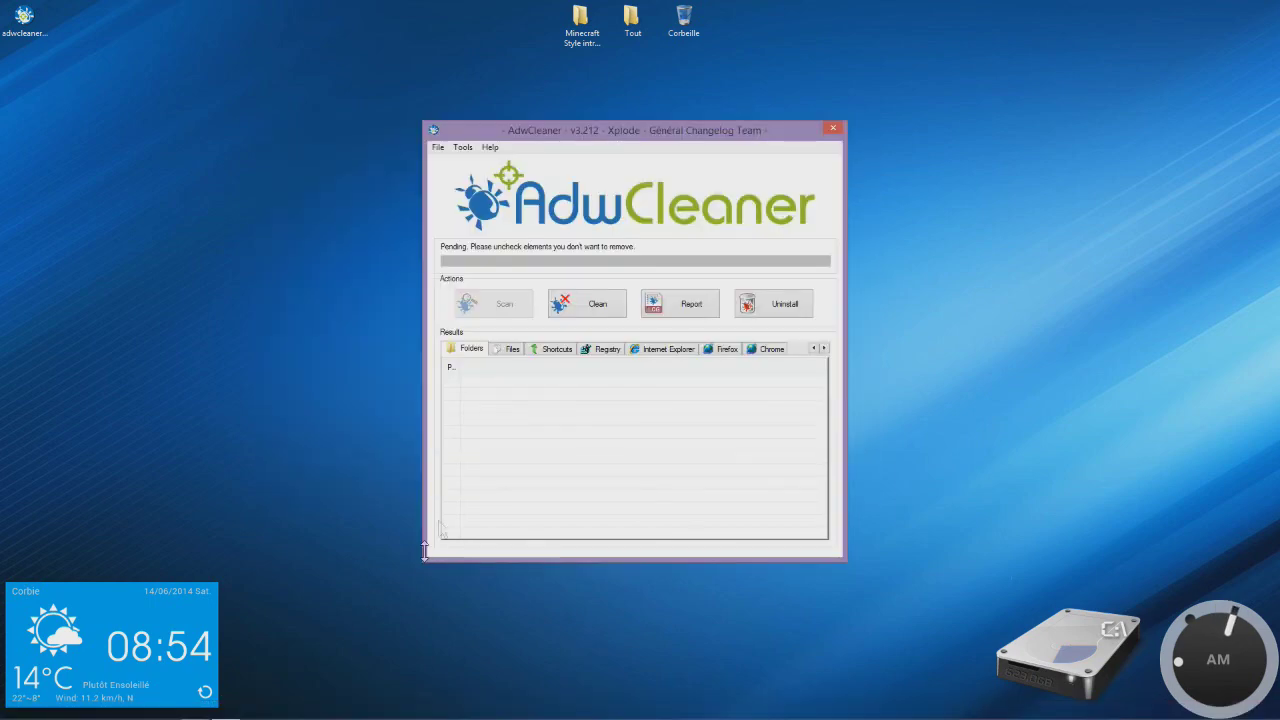